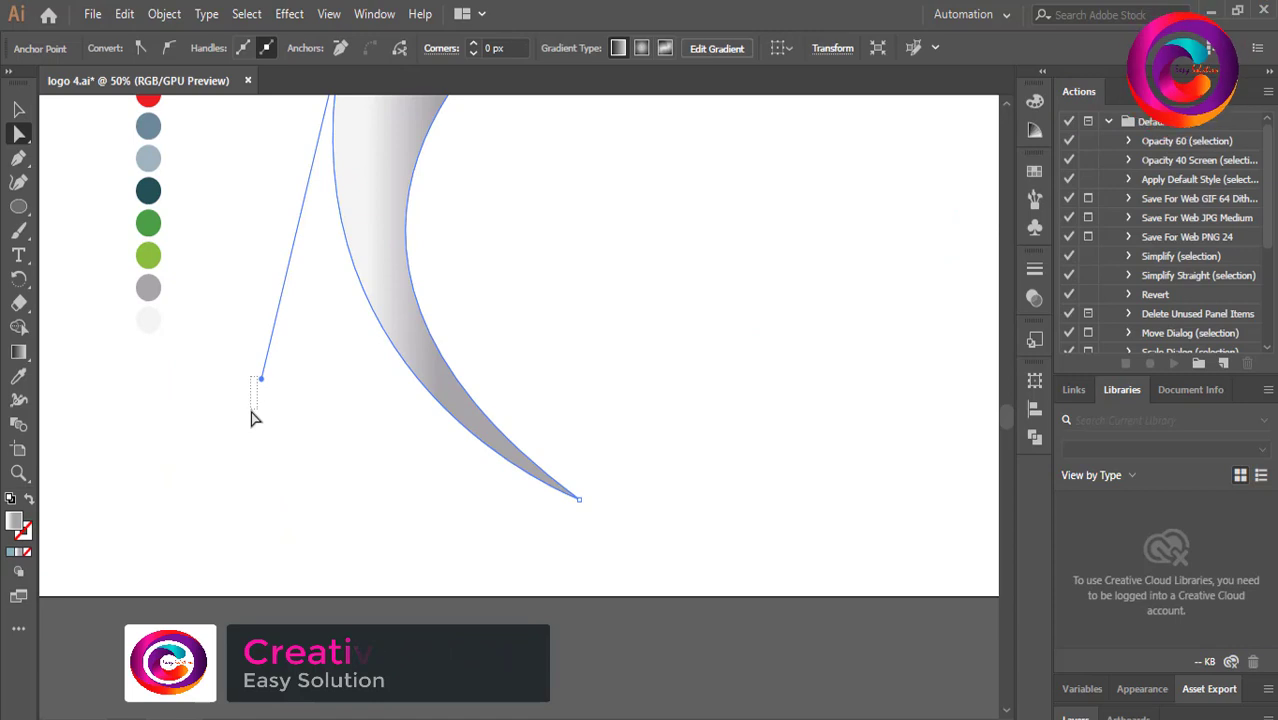
Reshape the crescent's outer curve by adjusting the top-left anchor's direction handle.
{"action": "left_click_drag", "start_coordinate": [251, 411], "coordinate": [252, 411]}
{"action": "left_click", "coordinate": [370, 235]}
{"action": "scroll", "coordinate": [370, 280], "scroll_direction": "up", "scroll_amount": 3}
{"action": "scroll", "coordinate": [370, 340], "scroll_direction": "down", "scroll_amount": 1}
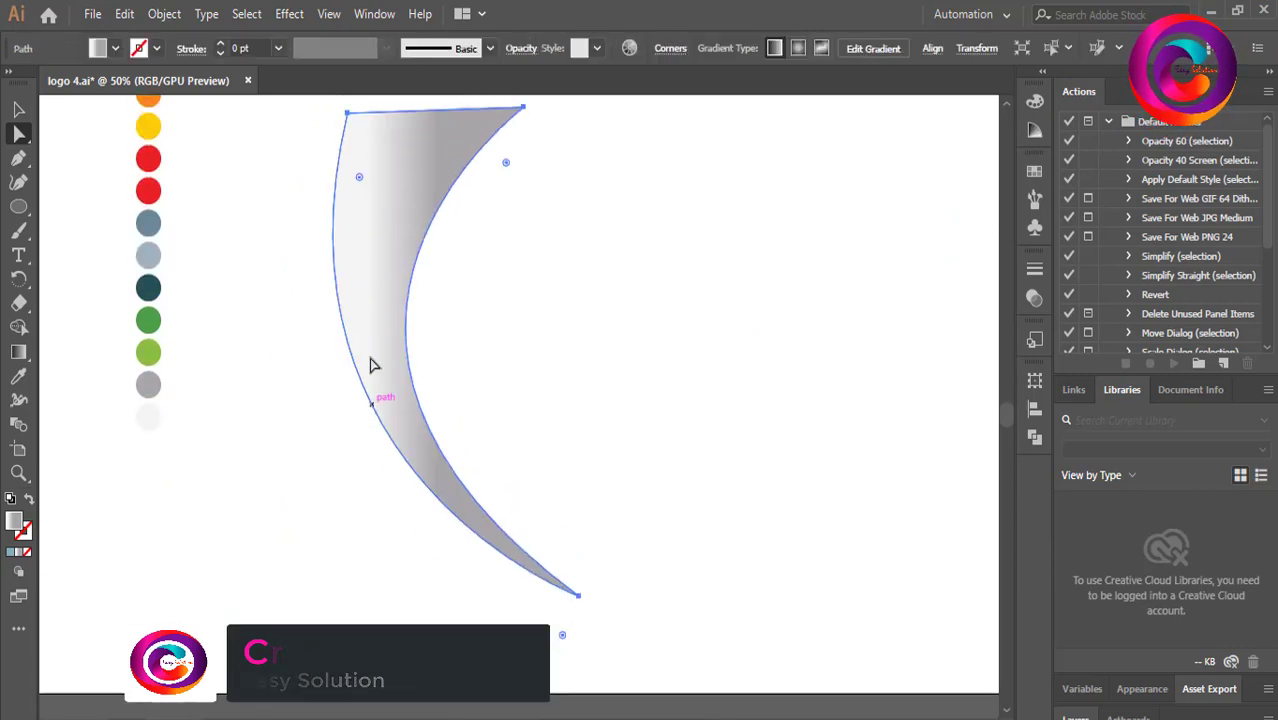
{"action": "scroll", "coordinate": [370, 365], "scroll_direction": "up", "scroll_amount": 1}
{"action": "left_click", "coordinate": [348, 185]}
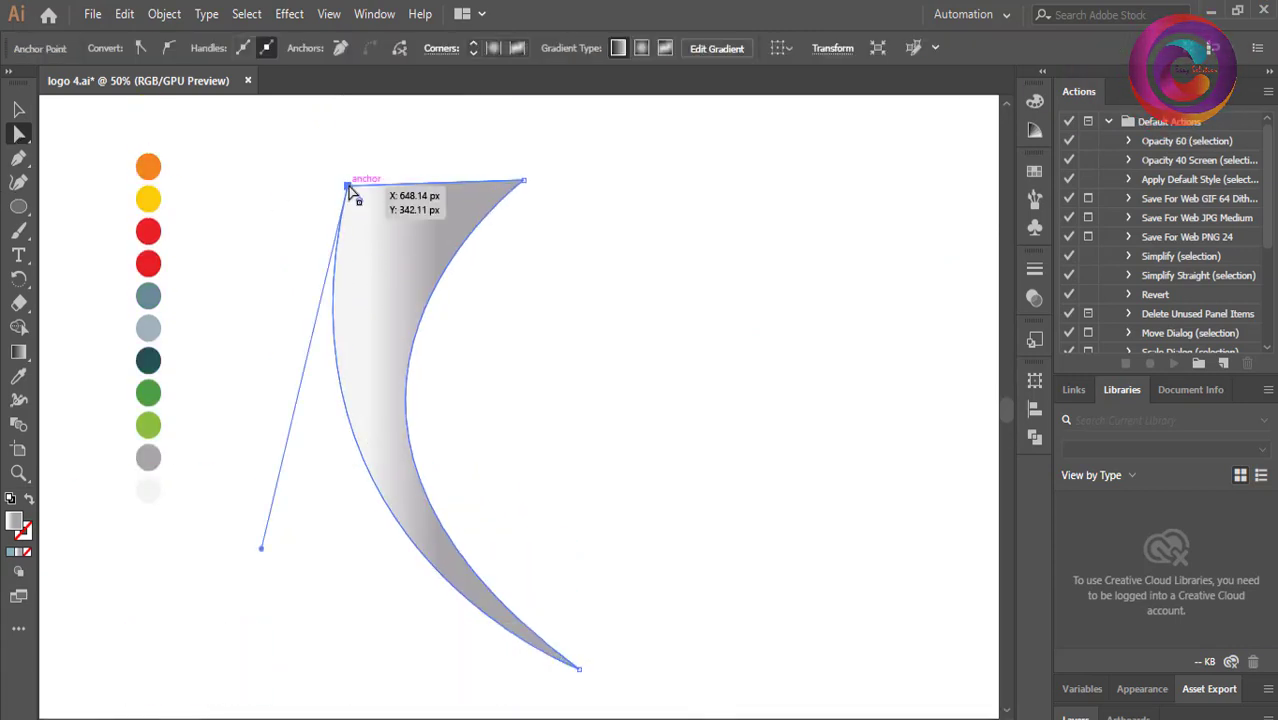
{"action": "left_click_drag", "start_coordinate": [258, 562], "coordinate": [240, 632]}
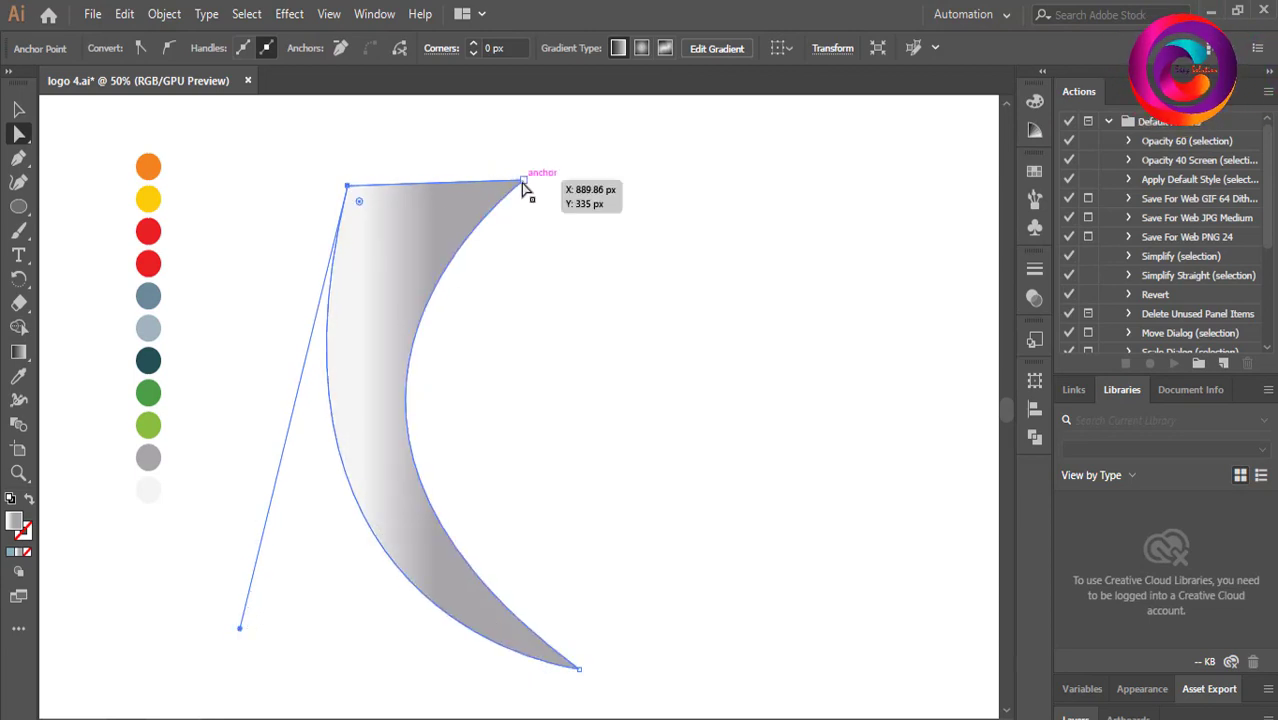
Reposition the crescent's top edge, moving the top-right corner and shifting the top segment right and down.
{"action": "left_click_drag", "start_coordinate": [522, 186], "coordinate": [479, 200]}
{"action": "left_click_drag", "start_coordinate": [222, 408], "coordinate": [264, 416]}
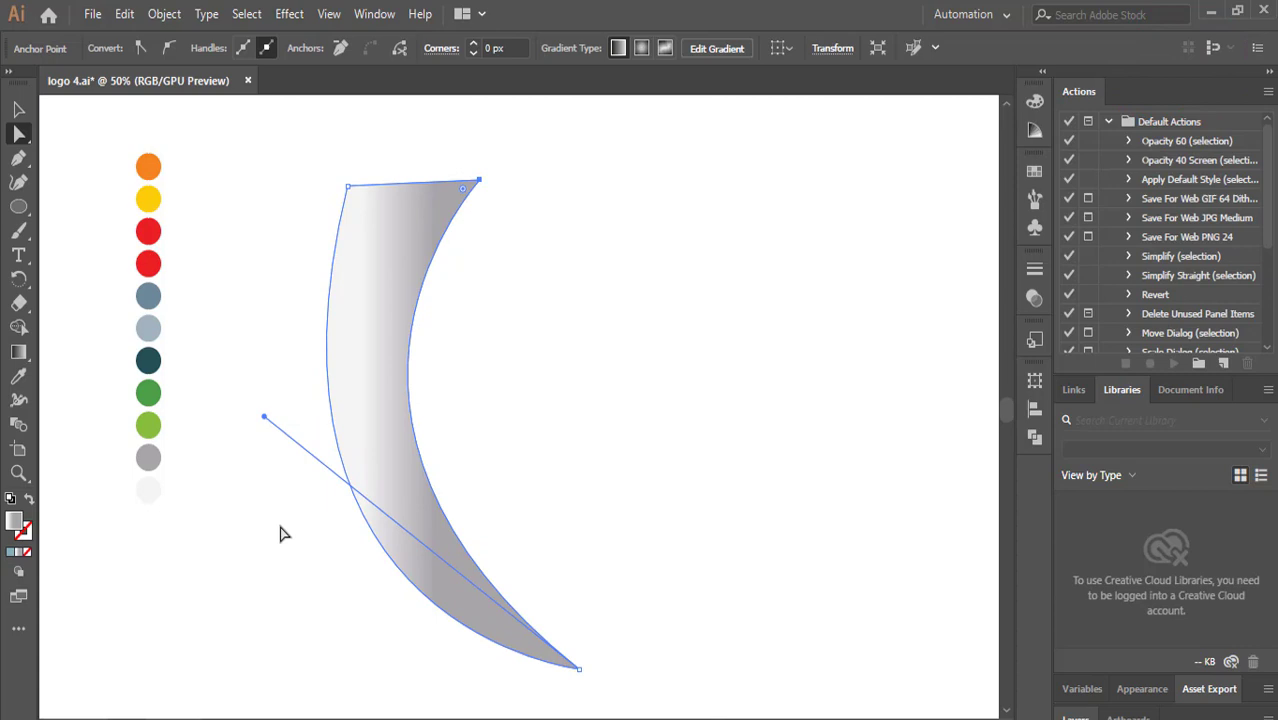
{"action": "left_click", "coordinate": [347, 187]}
{"action": "left_click_drag", "start_coordinate": [243, 630], "coordinate": [178, 625]}
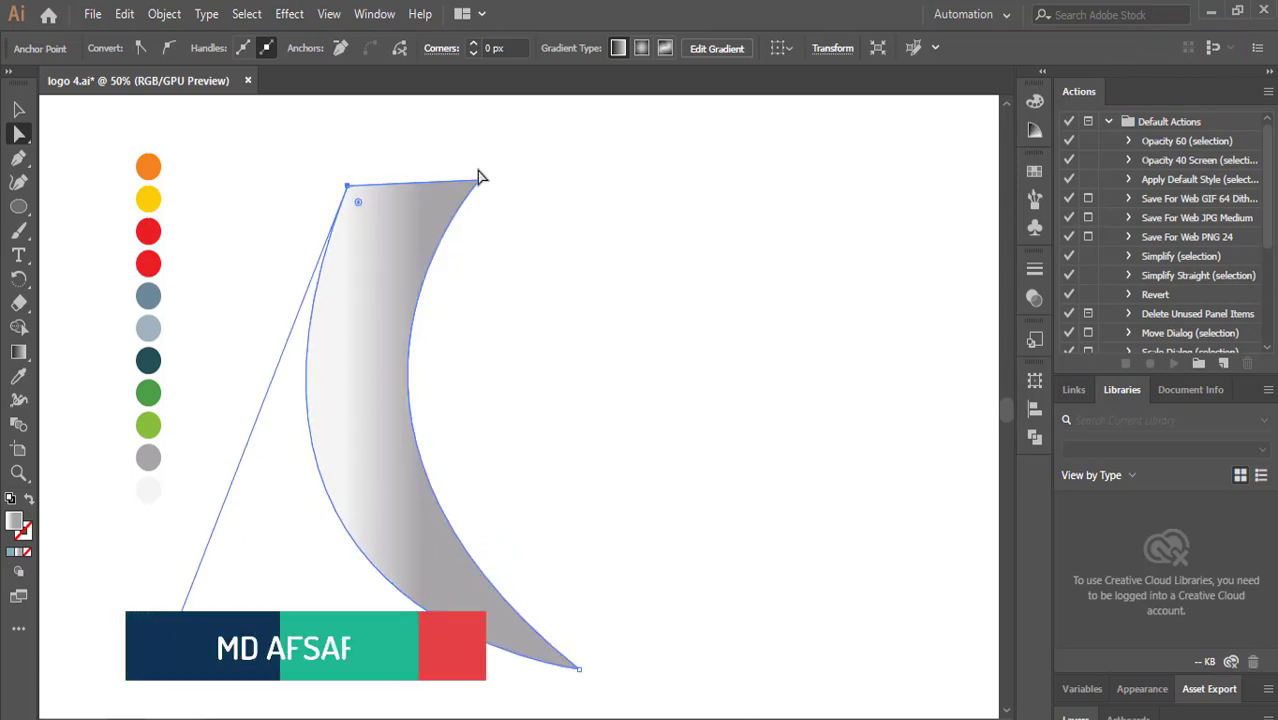
{"action": "left_click_drag", "start_coordinate": [479, 177], "coordinate": [517, 197]}
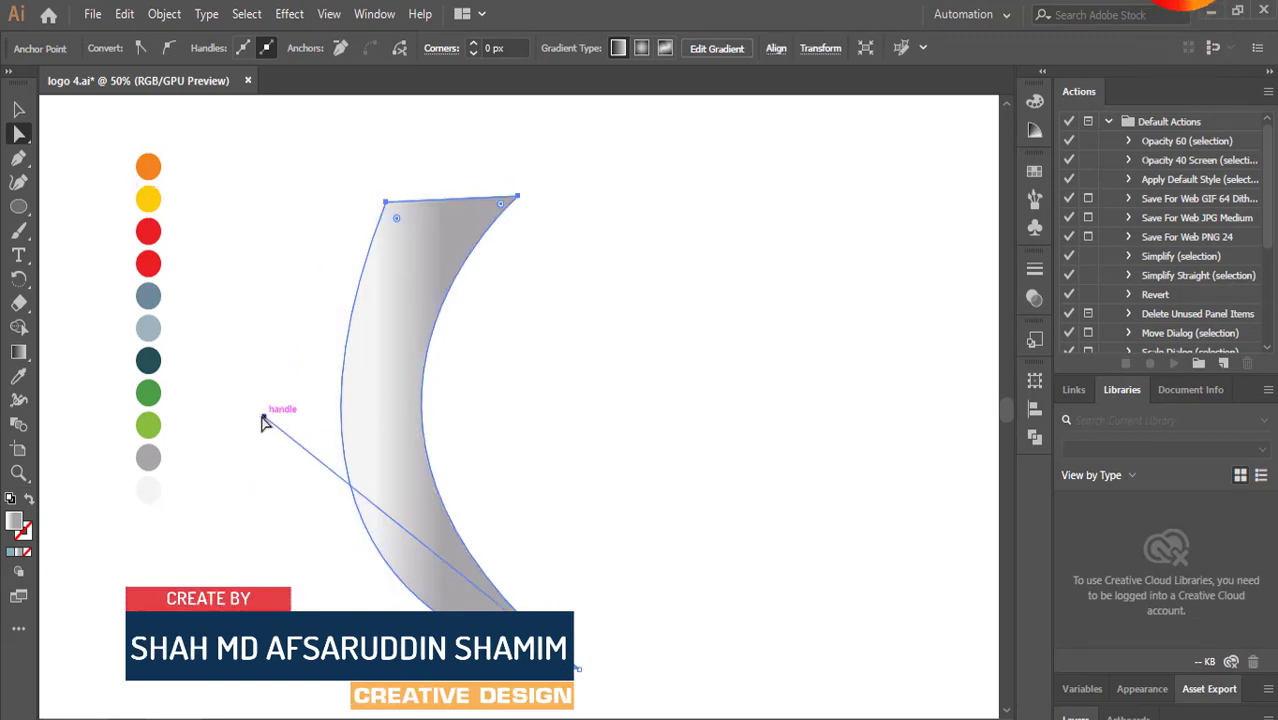
Fine-tune the top-left anchor's direction handle to smooth the outer curve, then deselect the shape.
{"action": "left_click_drag", "start_coordinate": [263, 419], "coordinate": [250, 516]}
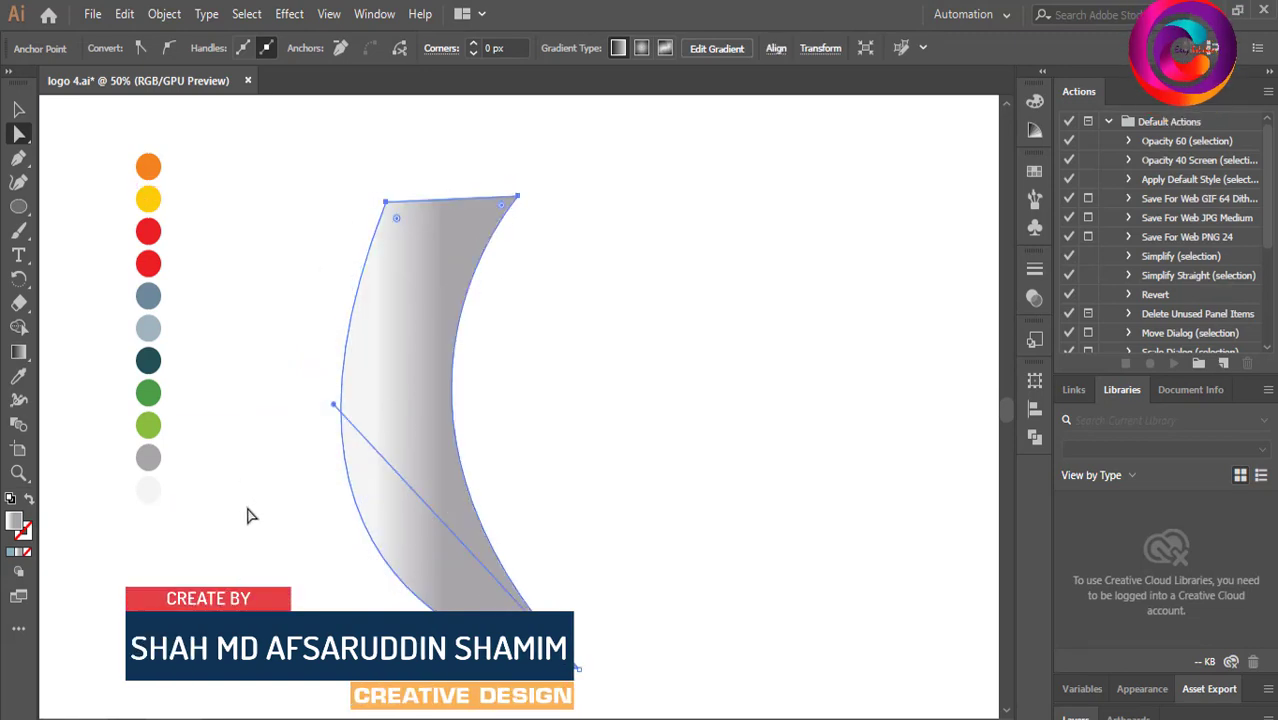
{"action": "left_click", "coordinate": [385, 204]}
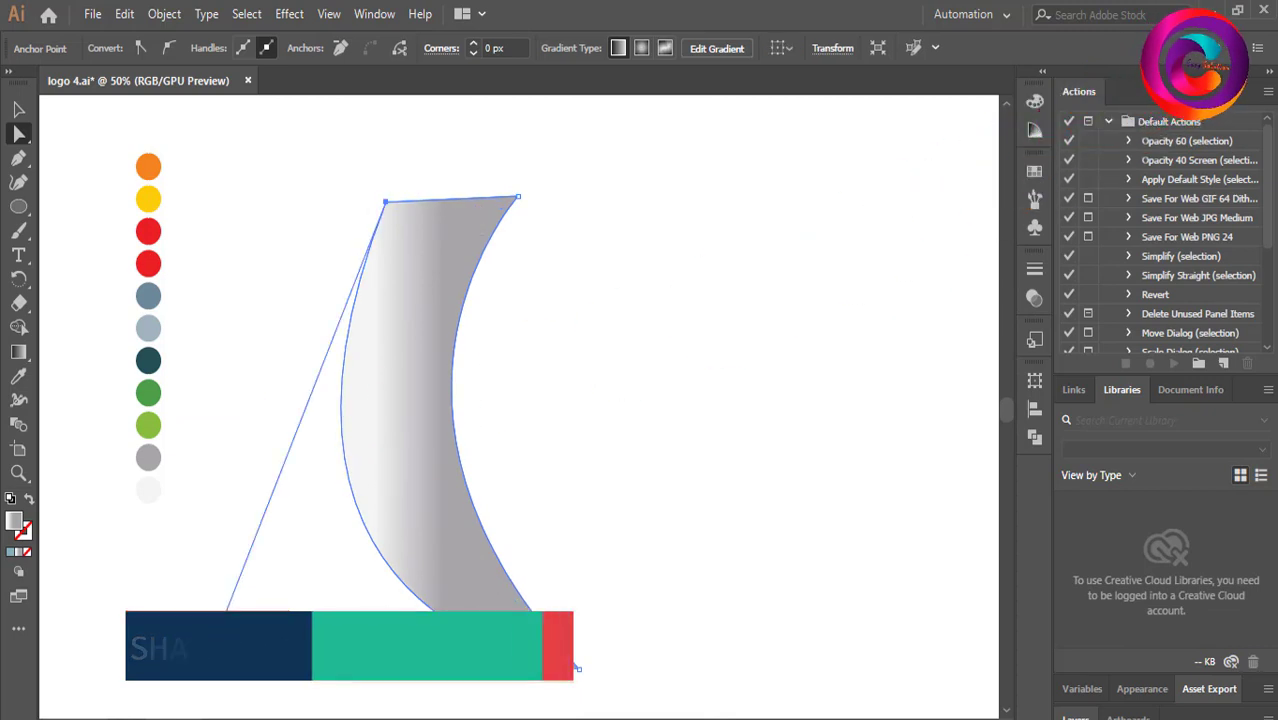
{"action": "left_click", "coordinate": [260, 653]}
{"action": "left_click", "coordinate": [391, 262]}
{"action": "left_click", "coordinate": [385, 204]}
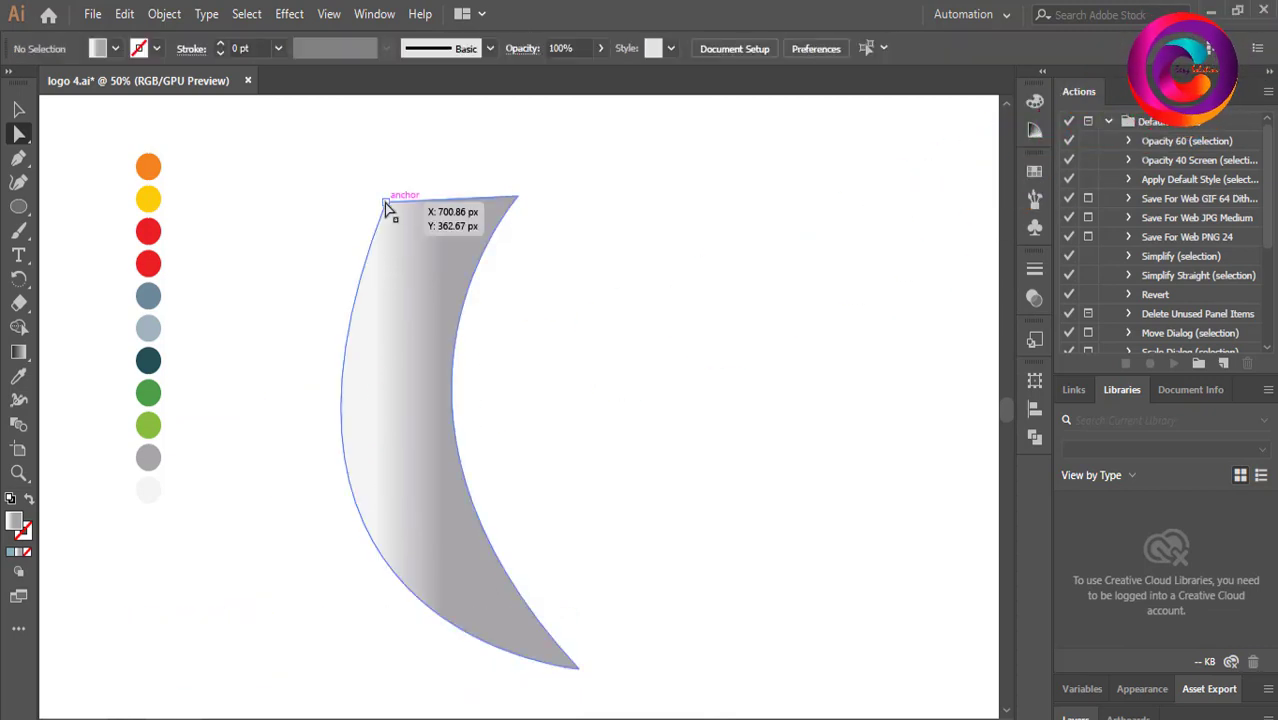
{"action": "left_click_drag", "start_coordinate": [216, 638], "coordinate": [203, 502]}
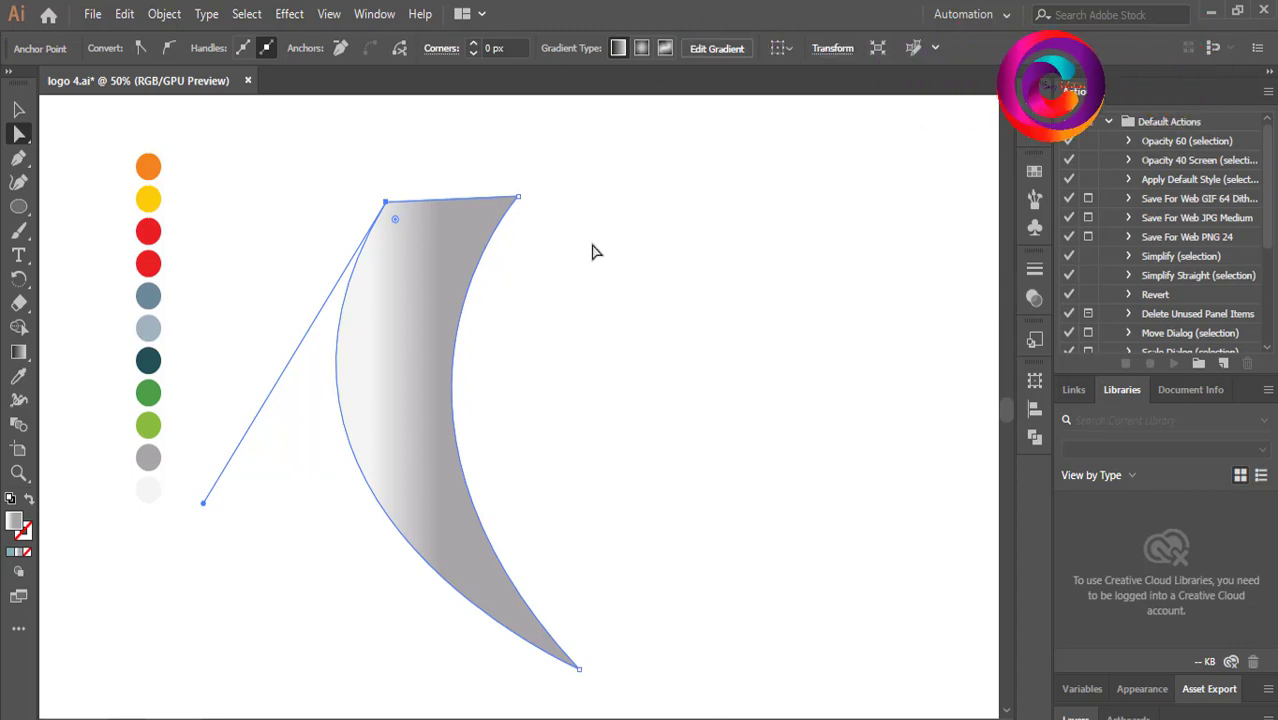
{"action": "key", "text": "v"}
{"action": "left_click", "coordinate": [711, 267]}
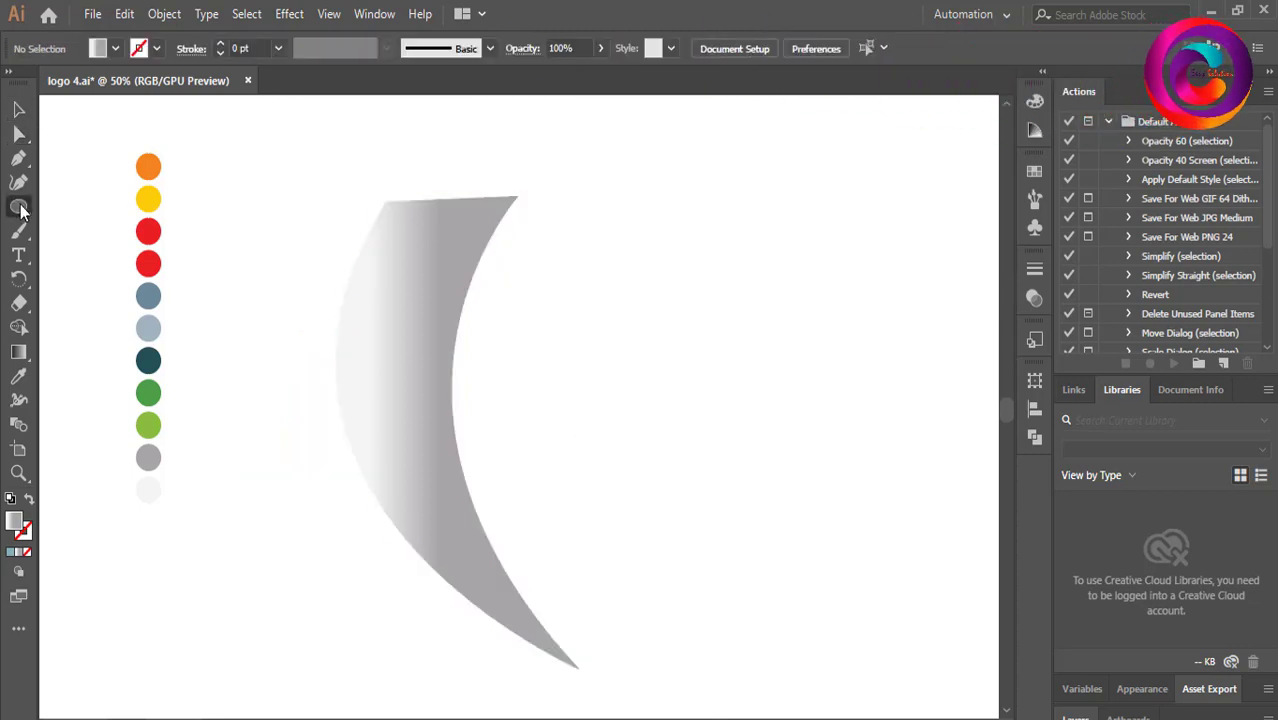
Draw a small circle at the crescent's top-left corner and set its fill to the green swatch color.
{"action": "left_click_drag", "start_coordinate": [18, 207], "coordinate": [62, 222]}
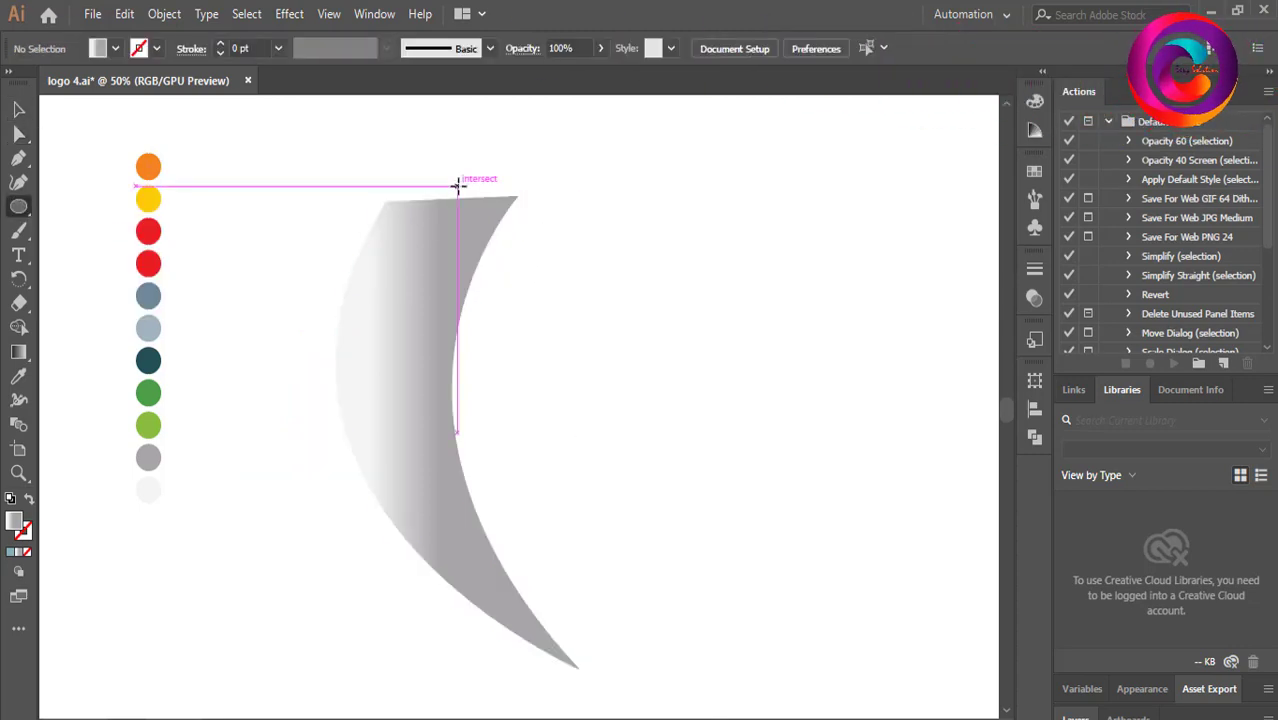
{"action": "left_click_drag", "start_coordinate": [384, 202], "coordinate": [419, 231]}
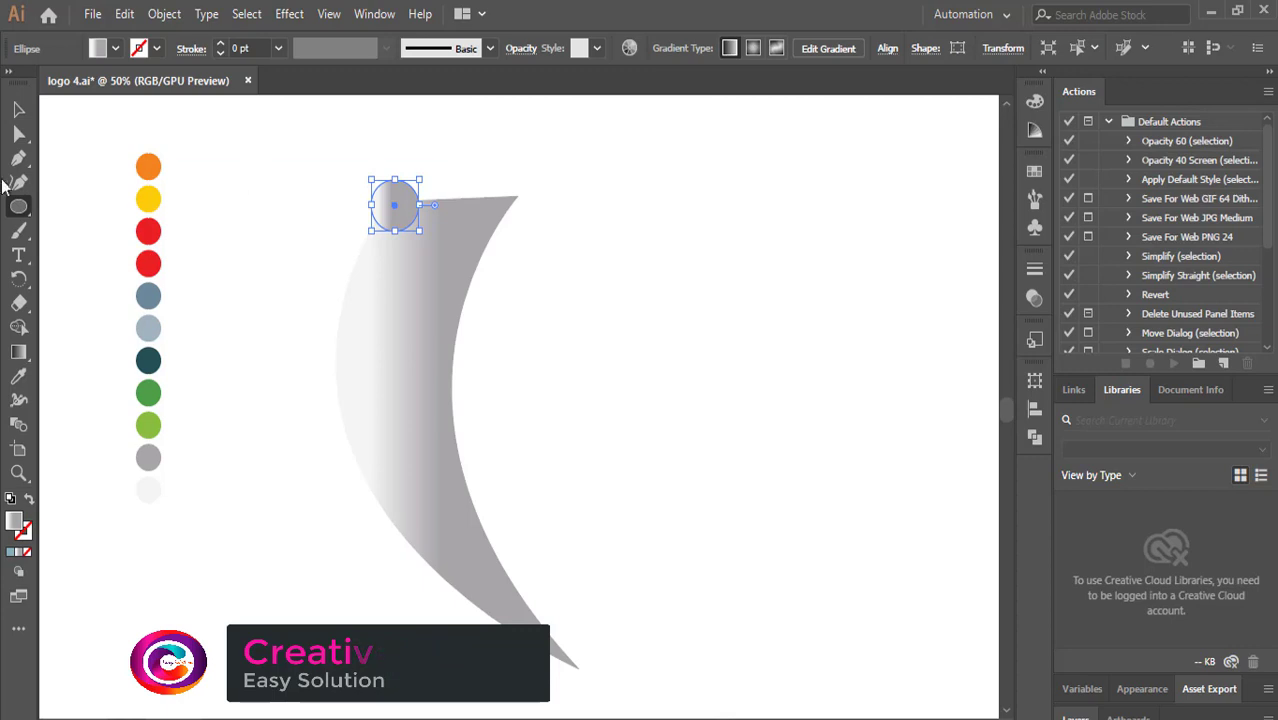
{"action": "left_click", "coordinate": [18, 375]}
{"action": "left_click", "coordinate": [148, 458]}
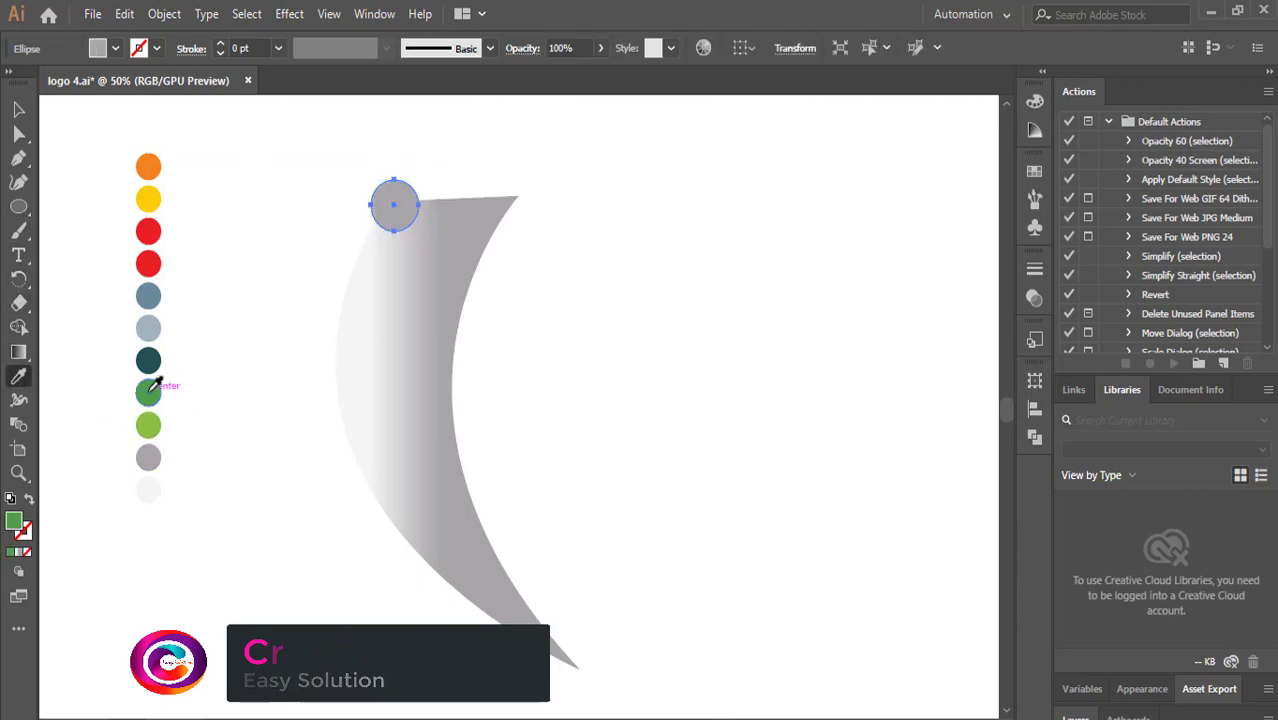
{"action": "left_click", "coordinate": [148, 391]}
{"action": "key", "text": "v"}
{"action": "left_click", "coordinate": [403, 171]}
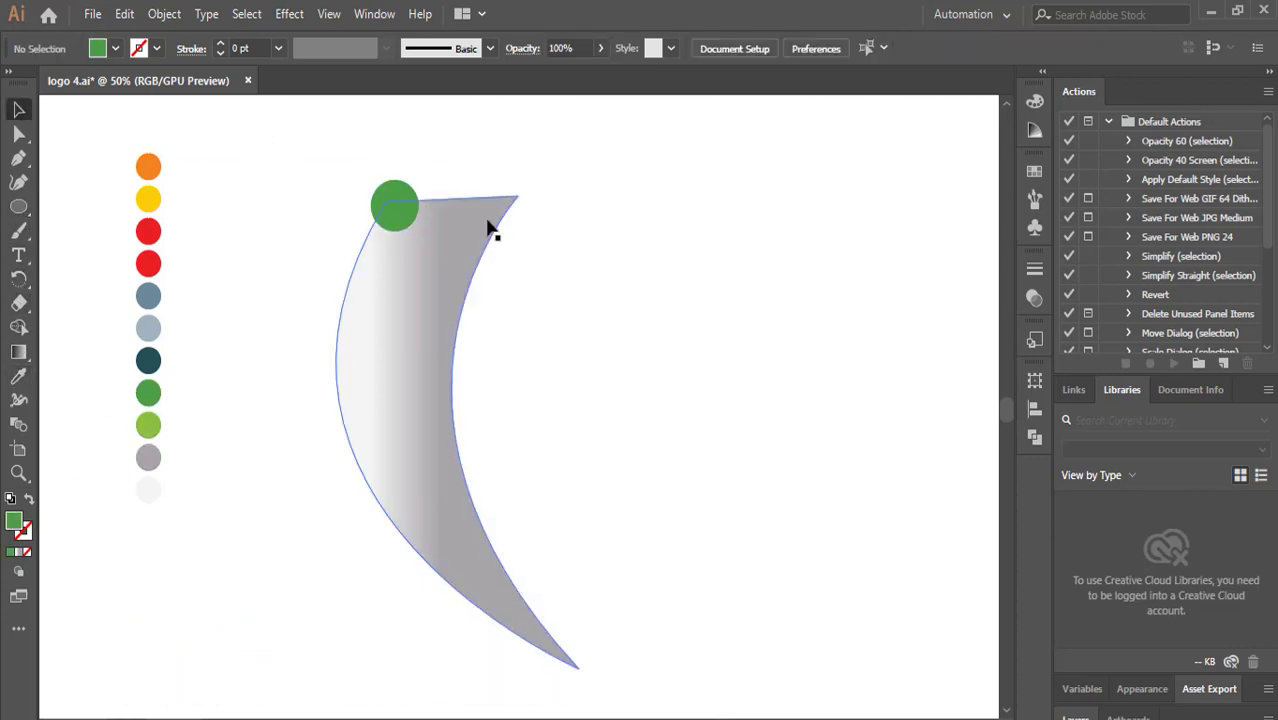
Draw a second green circle below it and delete the circles drawn so far.
{"action": "left_click", "coordinate": [18, 206]}
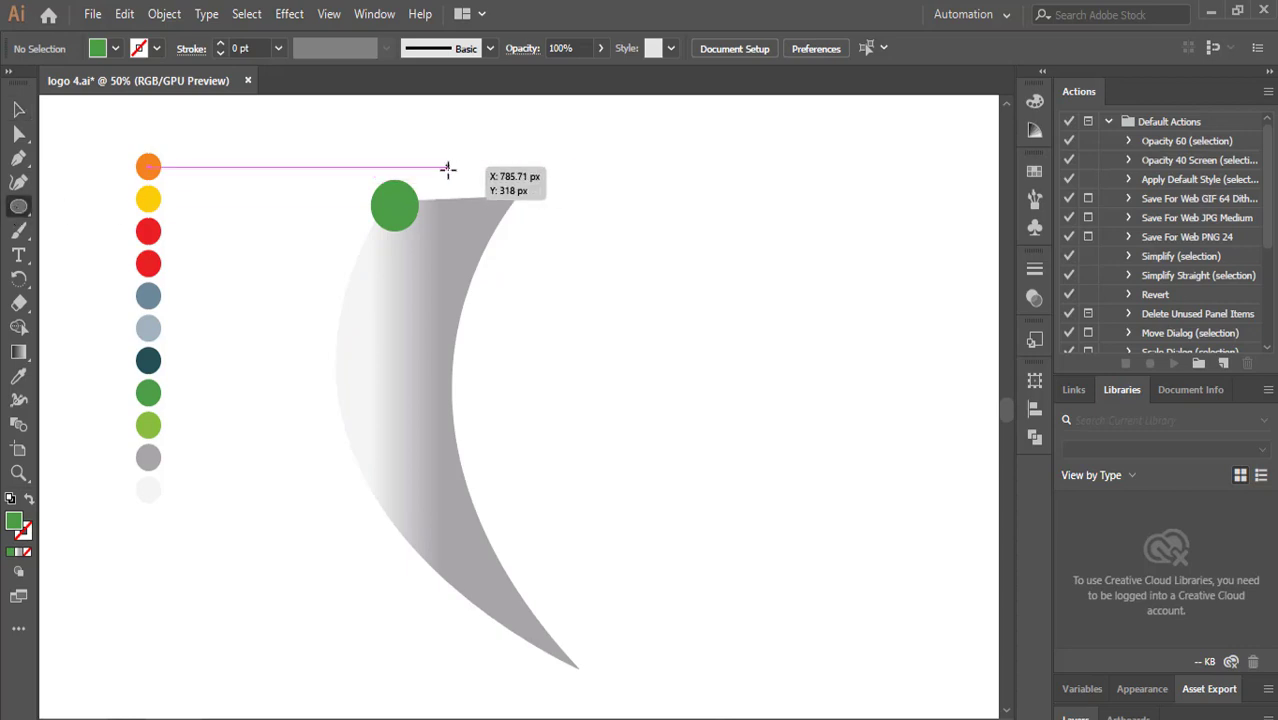
{"action": "left_click_drag", "start_coordinate": [448, 170], "coordinate": [355, 280]}
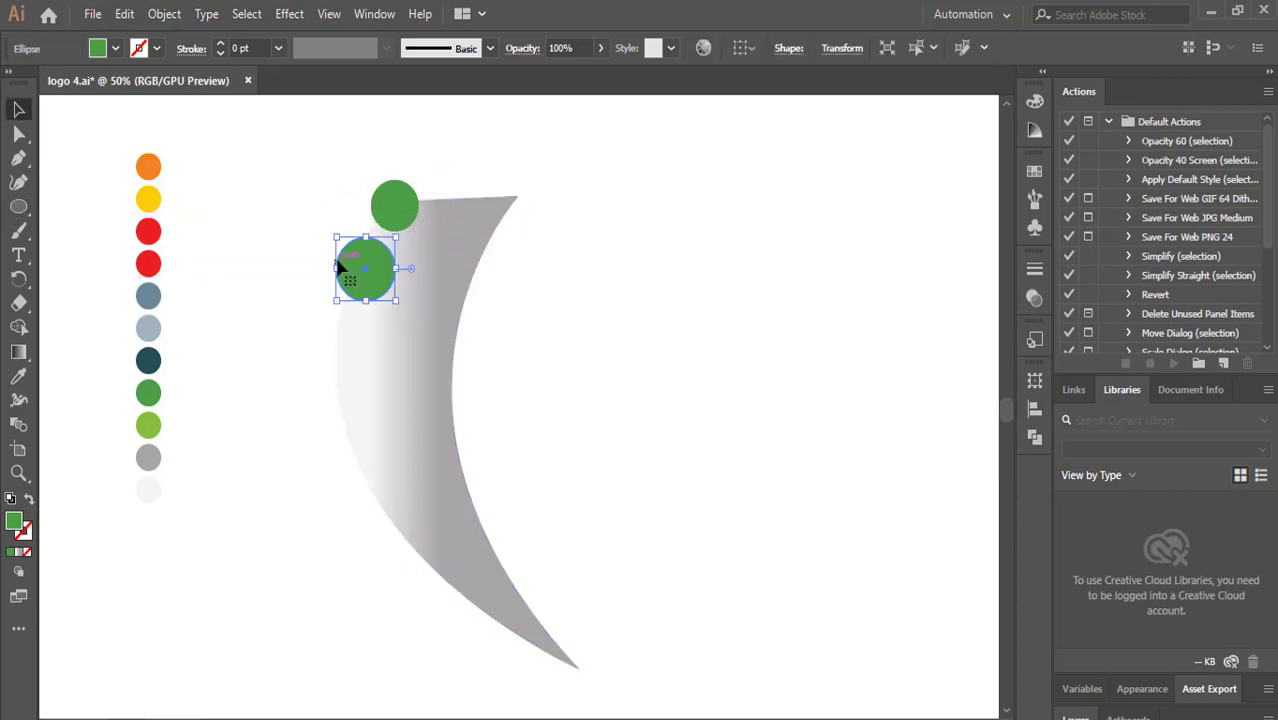
{"action": "key", "text": "Delete"}
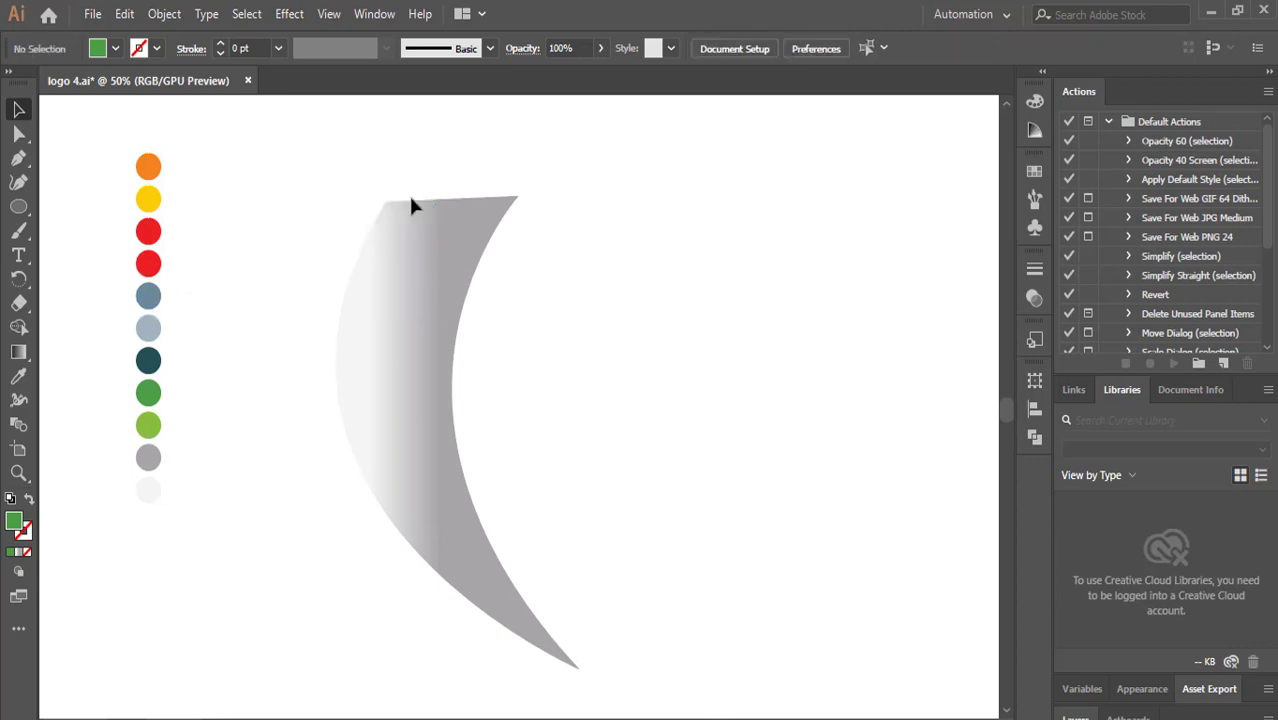
Zoom in and draw several green circles of varying sizes across the crescent's upper part.
{"action": "key", "text": "ctrl+plus"}
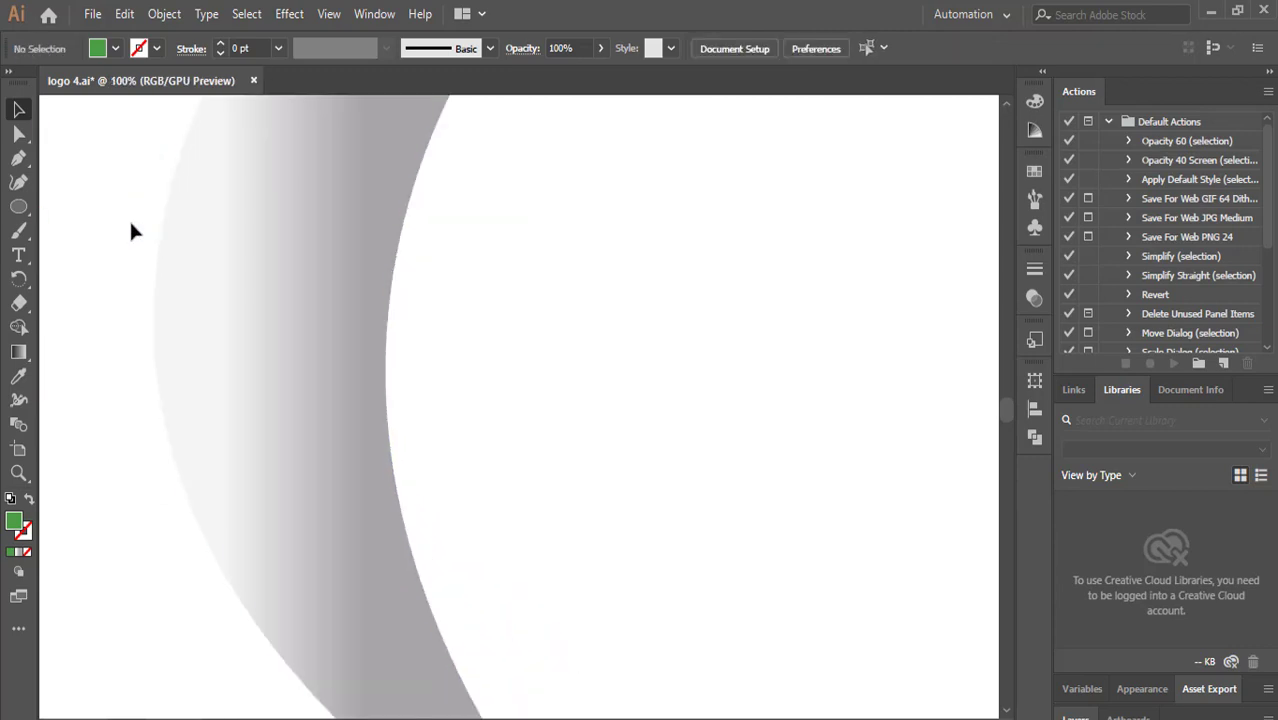
{"action": "scroll", "coordinate": [130, 231], "scroll_direction": "up", "scroll_amount": 3}
{"action": "left_click_drag", "start_coordinate": [18, 206], "coordinate": [60, 231]}
{"action": "left_click_drag", "start_coordinate": [234, 246], "coordinate": [340, 355]}
{"action": "left_click_drag", "start_coordinate": [334, 268], "coordinate": [377, 312]}
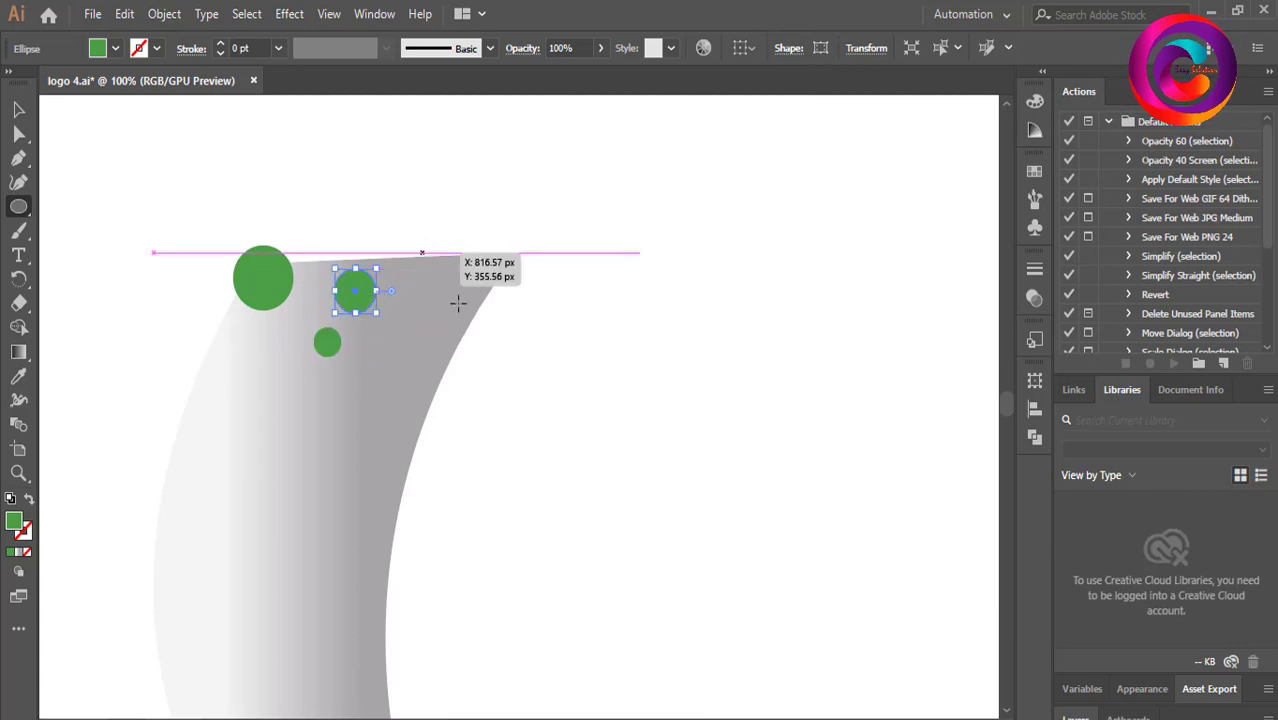
{"action": "left_click_drag", "start_coordinate": [422, 252], "coordinate": [470, 302]}
{"action": "mouse_move", "coordinate": [362, 327]}
{"action": "left_mouse_down"}
{"action": "mouse_move", "coordinate": [418, 362]}
{"action": "mouse_move", "coordinate": [441, 402]}
{"action": "left_mouse_up"}
{"action": "mouse_move", "coordinate": [198, 337]}
{"action": "left_mouse_down"}
{"action": "mouse_move", "coordinate": [258, 401]}
{"action": "mouse_move", "coordinate": [283, 380]}
{"action": "mouse_move", "coordinate": [316, 414]}
{"action": "left_mouse_up"}
Add more green circles of varied sizes down the crescent's left side, dismissing the Ellipse size dialog.
{"action": "left_click_drag", "start_coordinate": [261, 318], "coordinate": [303, 360]}
{"action": "left_click_drag", "start_coordinate": [334, 410], "coordinate": [388, 465]}
{"action": "left_click_drag", "start_coordinate": [181, 421], "coordinate": [258, 504]}
{"action": "left_click_drag", "start_coordinate": [281, 434], "coordinate": [302, 455]}
{"action": "left_click_drag", "start_coordinate": [275, 576], "coordinate": [352, 494]}
{"action": "left_click", "coordinate": [476, 479]}
{"action": "left_click", "coordinate": [648, 422]}
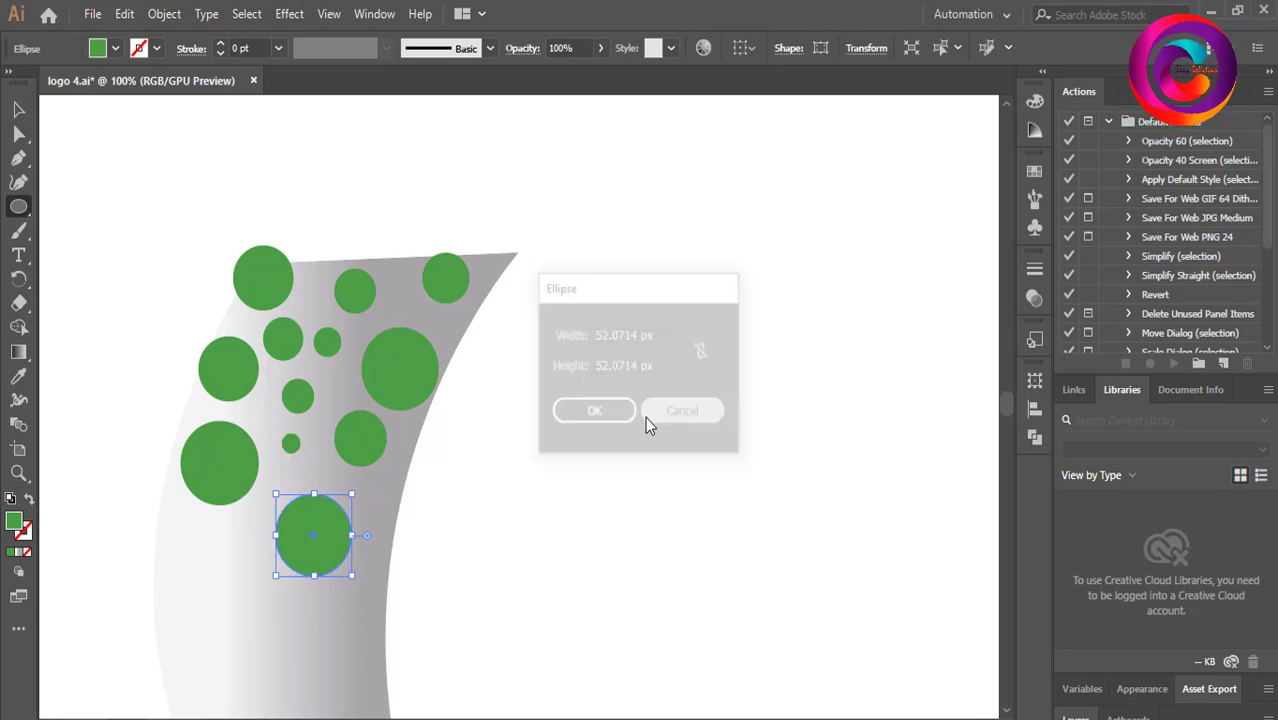
Deselect everything and add small green circles to fill the gaps near the crescent's middle.
{"action": "scroll", "coordinate": [537, 357], "scroll_direction": "down", "scroll_amount": 2}
{"action": "key", "text": "ctrl+shift+a"}
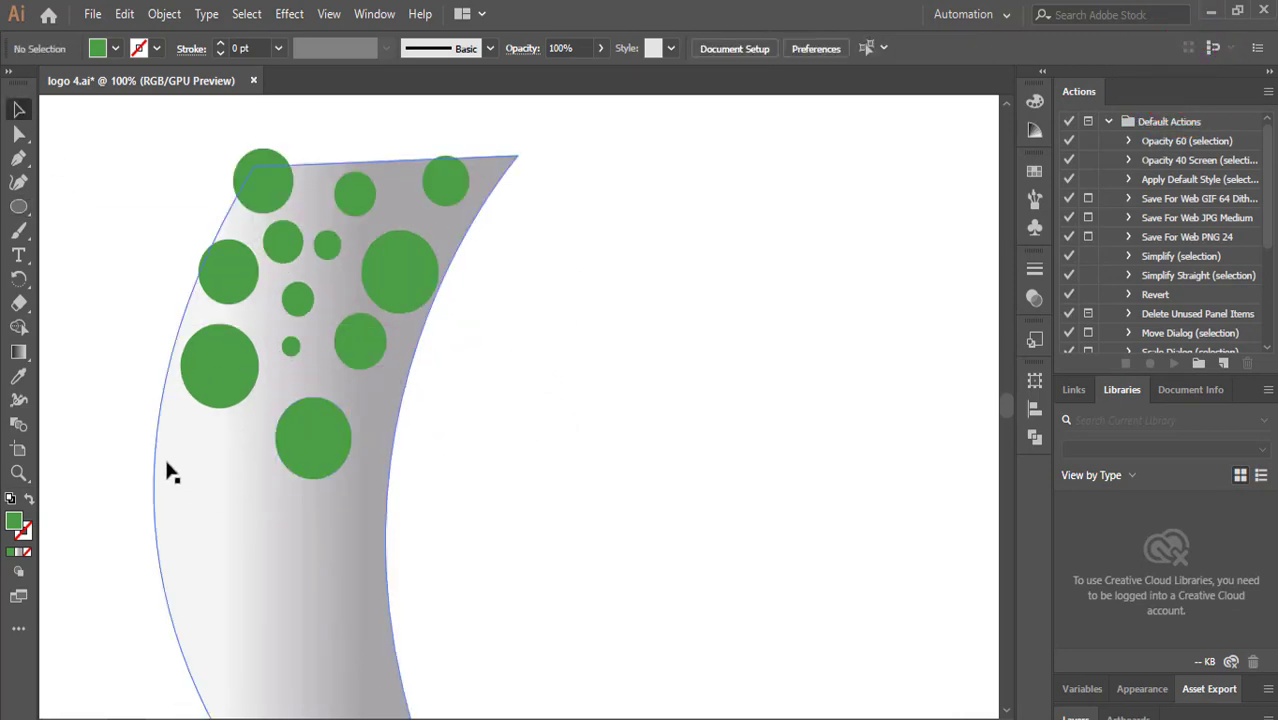
{"action": "left_click_drag", "start_coordinate": [186, 425], "coordinate": [199, 436]}
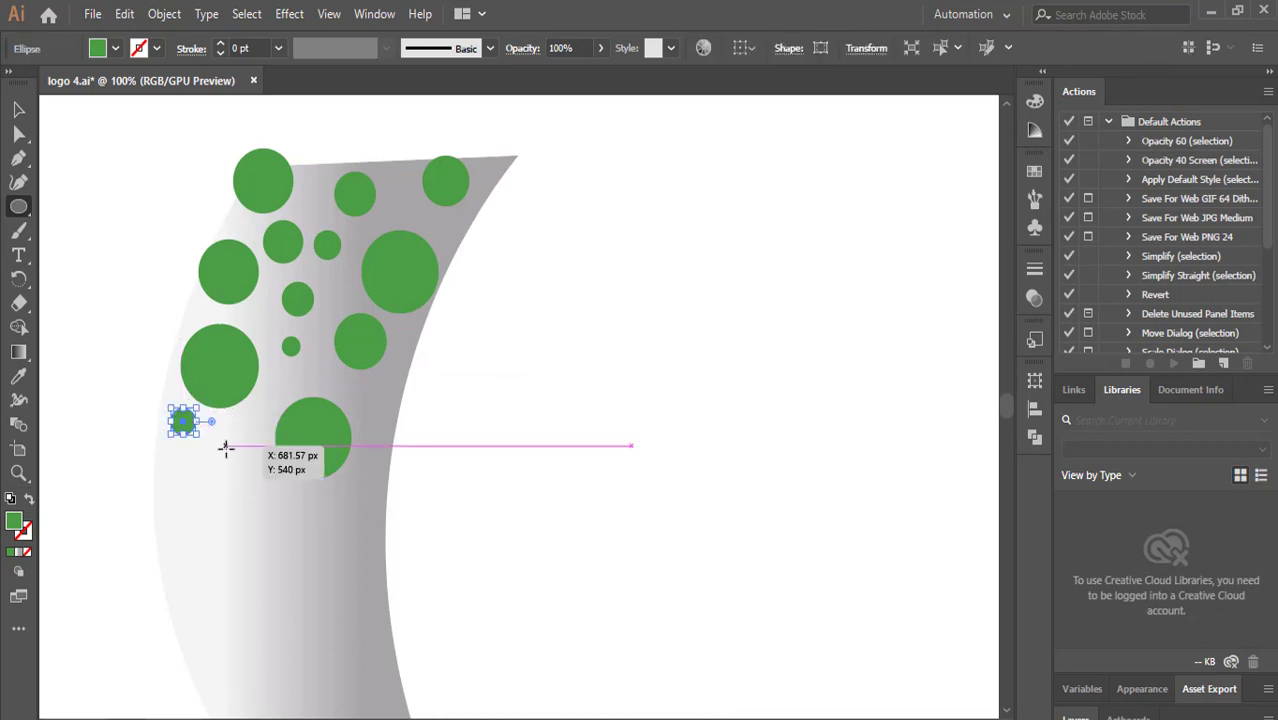
{"action": "left_click_drag", "start_coordinate": [370, 398], "coordinate": [387, 420]}
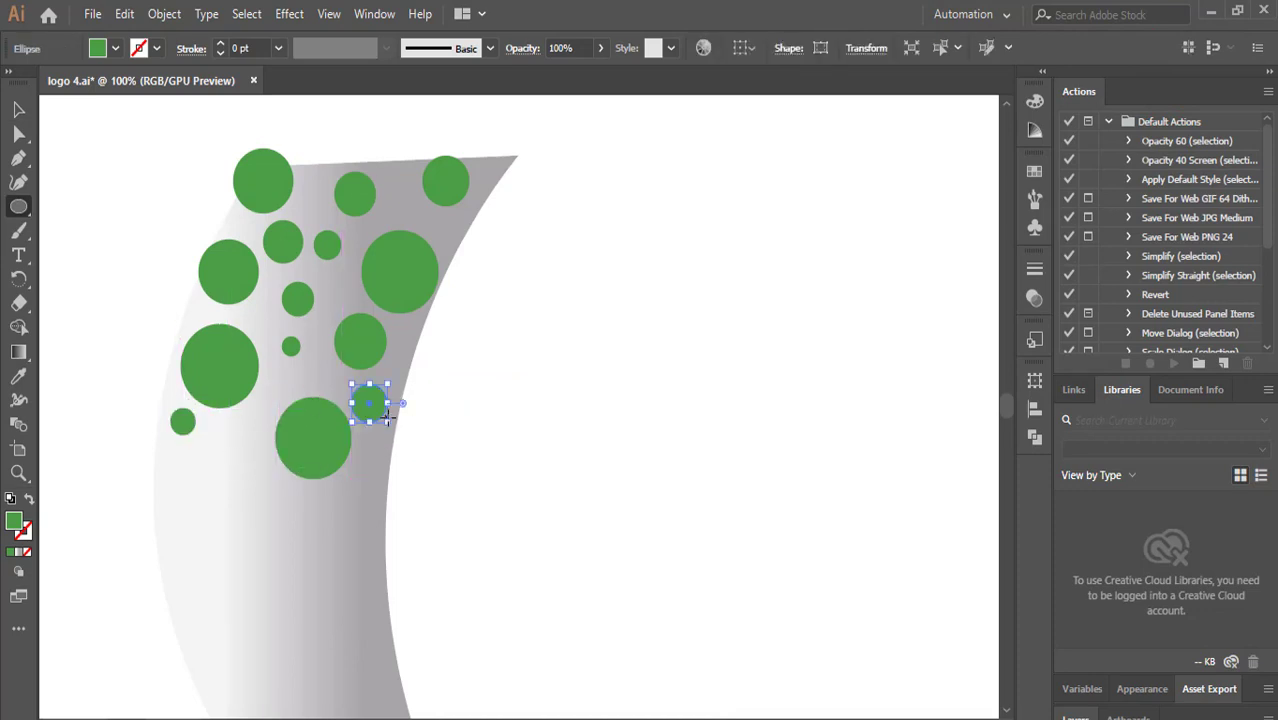
{"action": "mouse_move", "coordinate": [205, 436]}
{"action": "left_mouse_down"}
{"action": "mouse_move", "coordinate": [316, 533]}
{"action": "mouse_move", "coordinate": [371, 511]}
{"action": "left_mouse_up"}
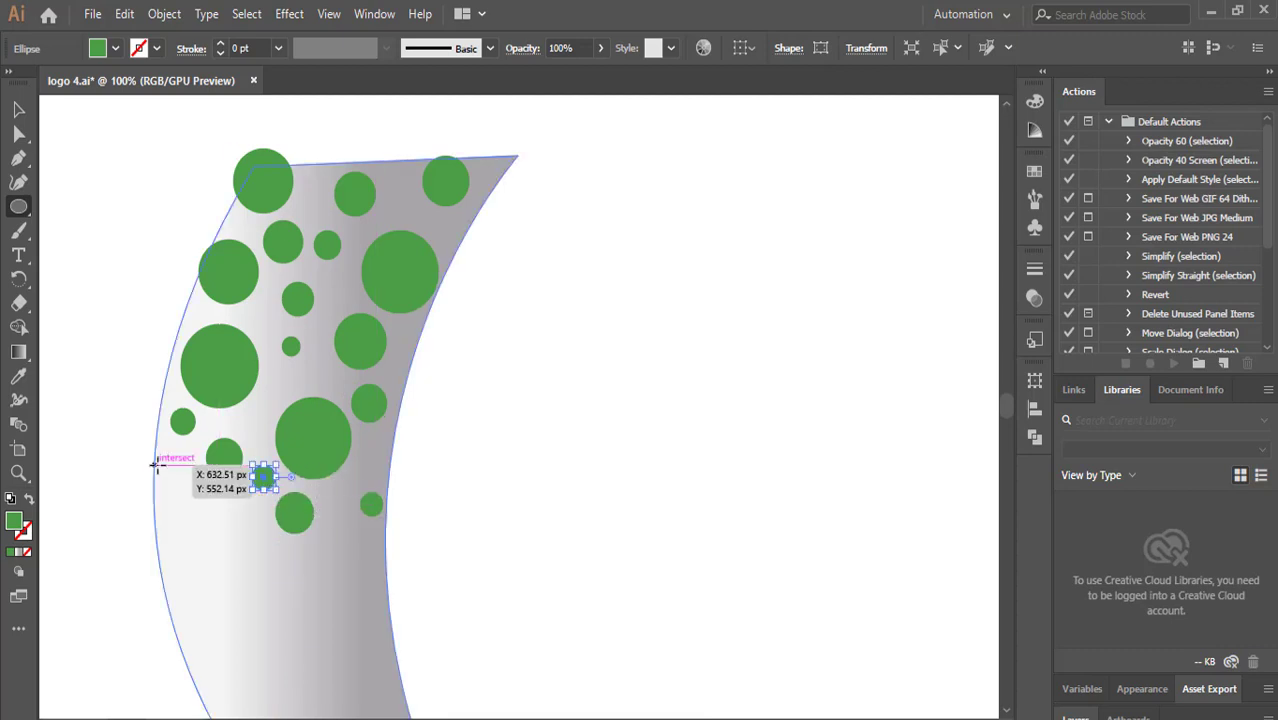
{"action": "left_click_drag", "start_coordinate": [262, 396], "coordinate": [270, 416]}
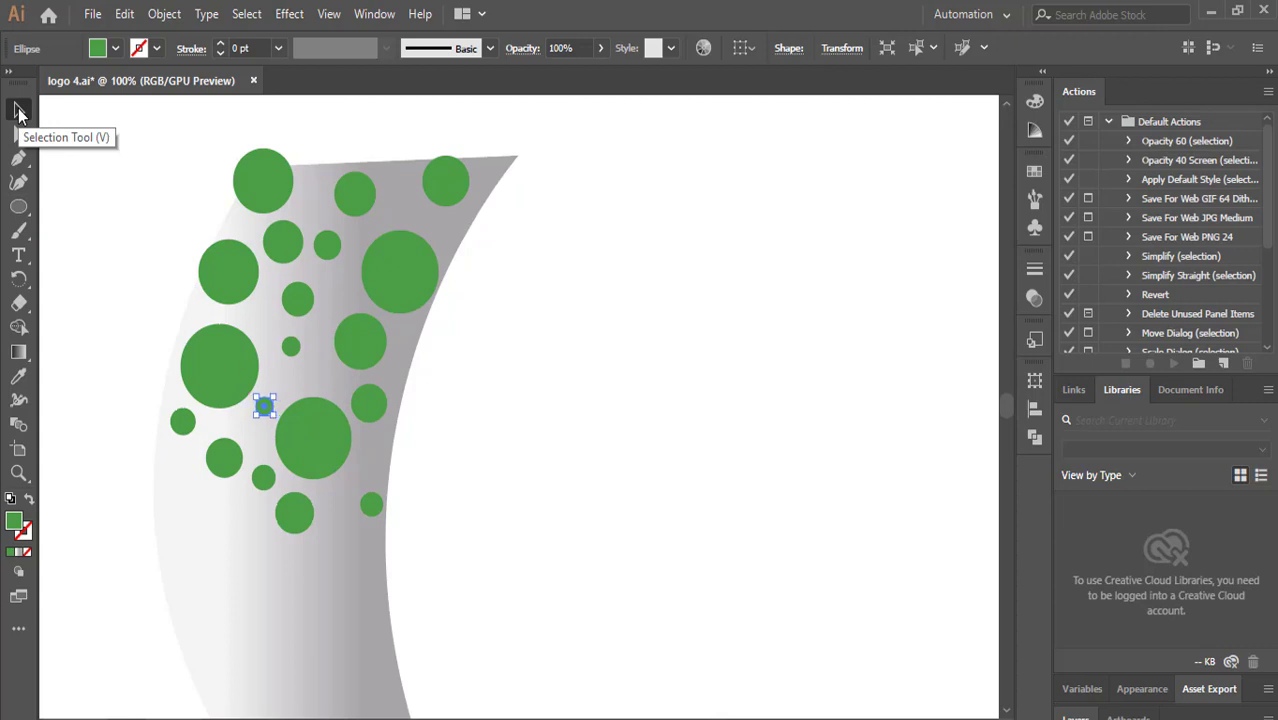
{"action": "left_click", "coordinate": [79, 156]}
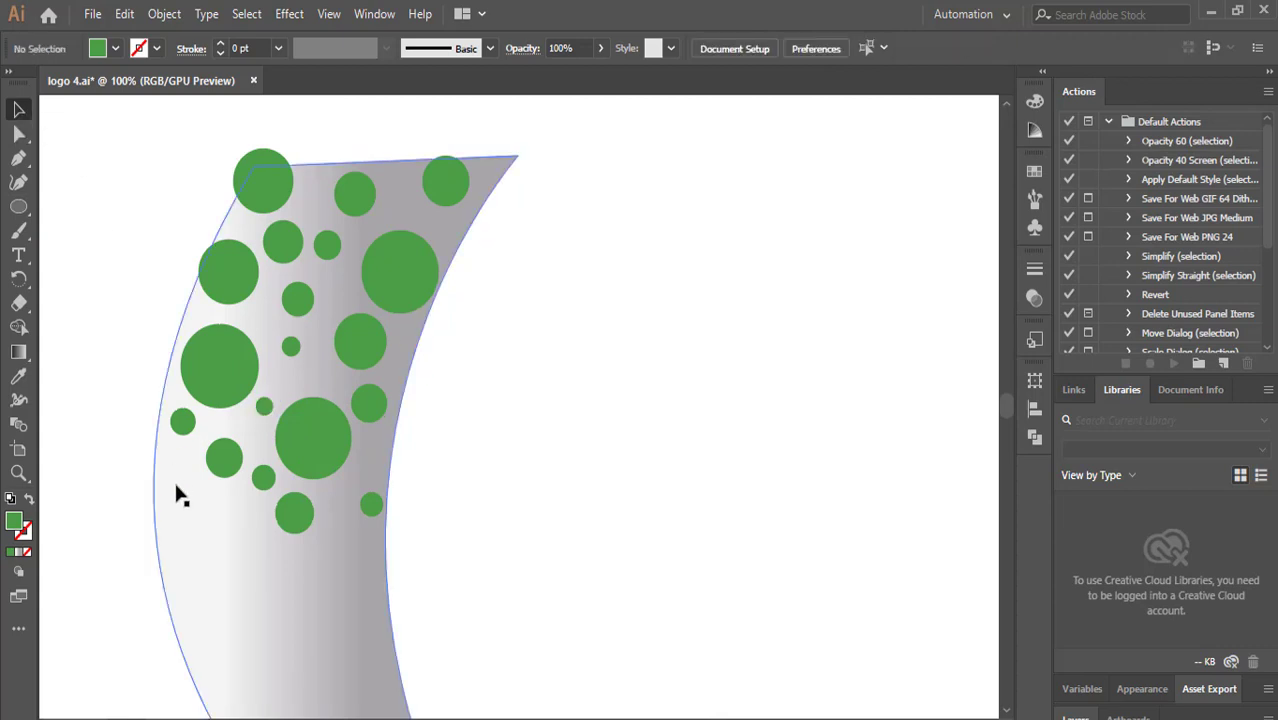
Continue drawing green circles of varied sizes further down the crescent's left side.
{"action": "scroll", "coordinate": [75, 273], "scroll_direction": "down", "scroll_amount": 2}
{"action": "left_click", "coordinate": [18, 206]}
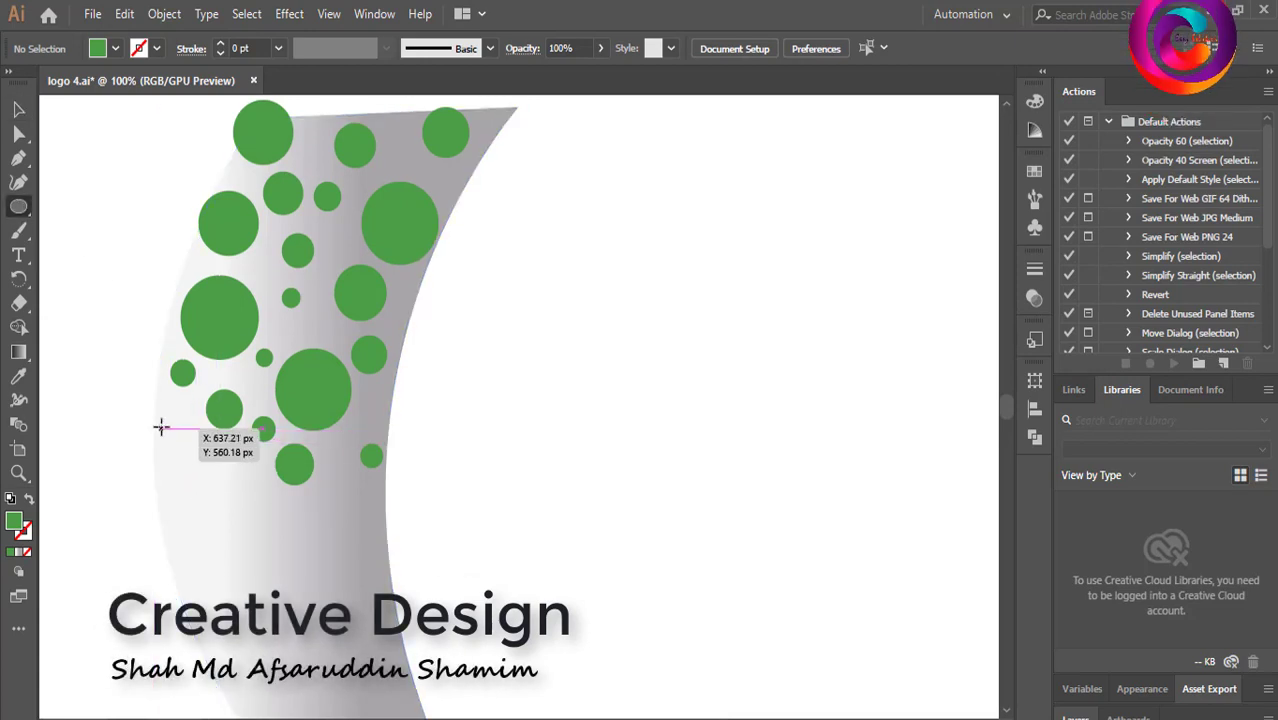
{"action": "mouse_move", "coordinate": [162, 429]}
{"action": "left_mouse_down"}
{"action": "mouse_move", "coordinate": [223, 495]}
{"action": "mouse_move", "coordinate": [220, 556]}
{"action": "mouse_move", "coordinate": [250, 590]}
{"action": "left_mouse_up"}
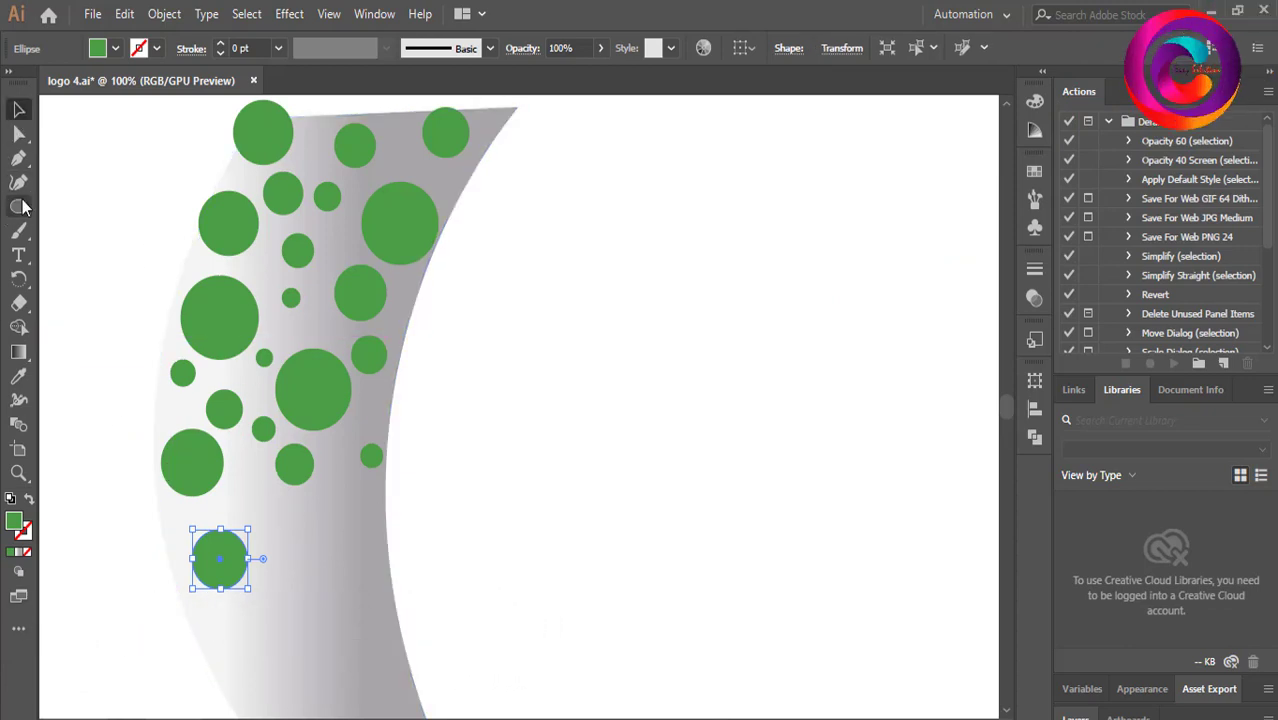
{"action": "left_click_drag", "start_coordinate": [291, 516], "coordinate": [343, 569]}
{"action": "left_click_drag", "start_coordinate": [340, 486], "coordinate": [385, 530]}
{"action": "scroll", "coordinate": [258, 428], "scroll_direction": "down", "scroll_amount": 3}
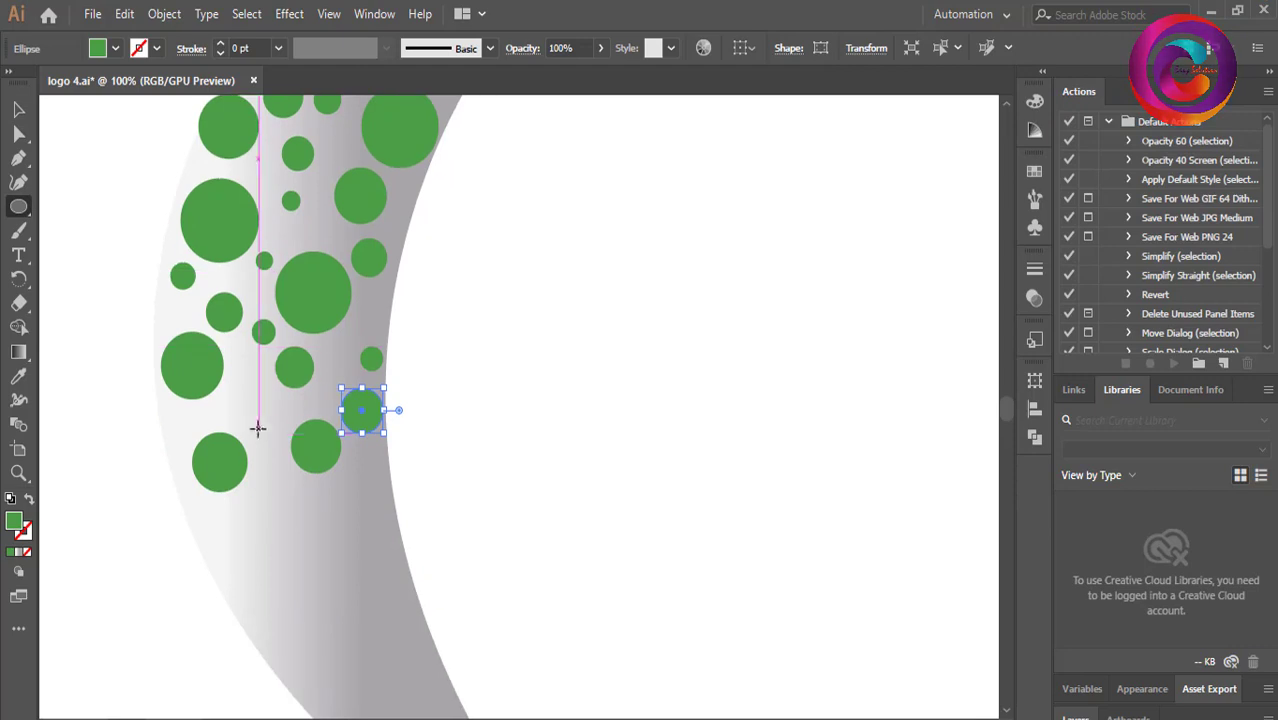
{"action": "left_click_drag", "start_coordinate": [244, 391], "coordinate": [281, 429]}
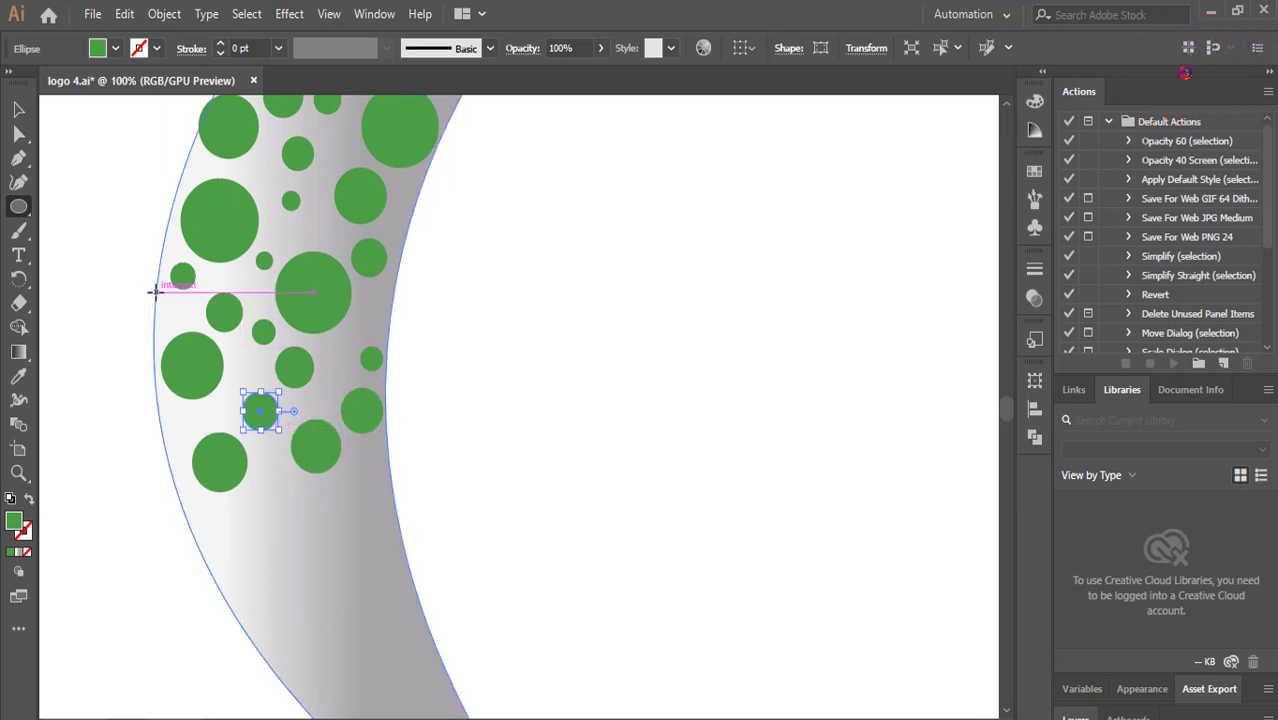
Draw more green circles toward the lower part of the crescent.
{"action": "scroll", "coordinate": [218, 450], "scroll_direction": "down", "scroll_amount": 2}
{"action": "left_click_drag", "start_coordinate": [195, 445], "coordinate": [257, 488]}
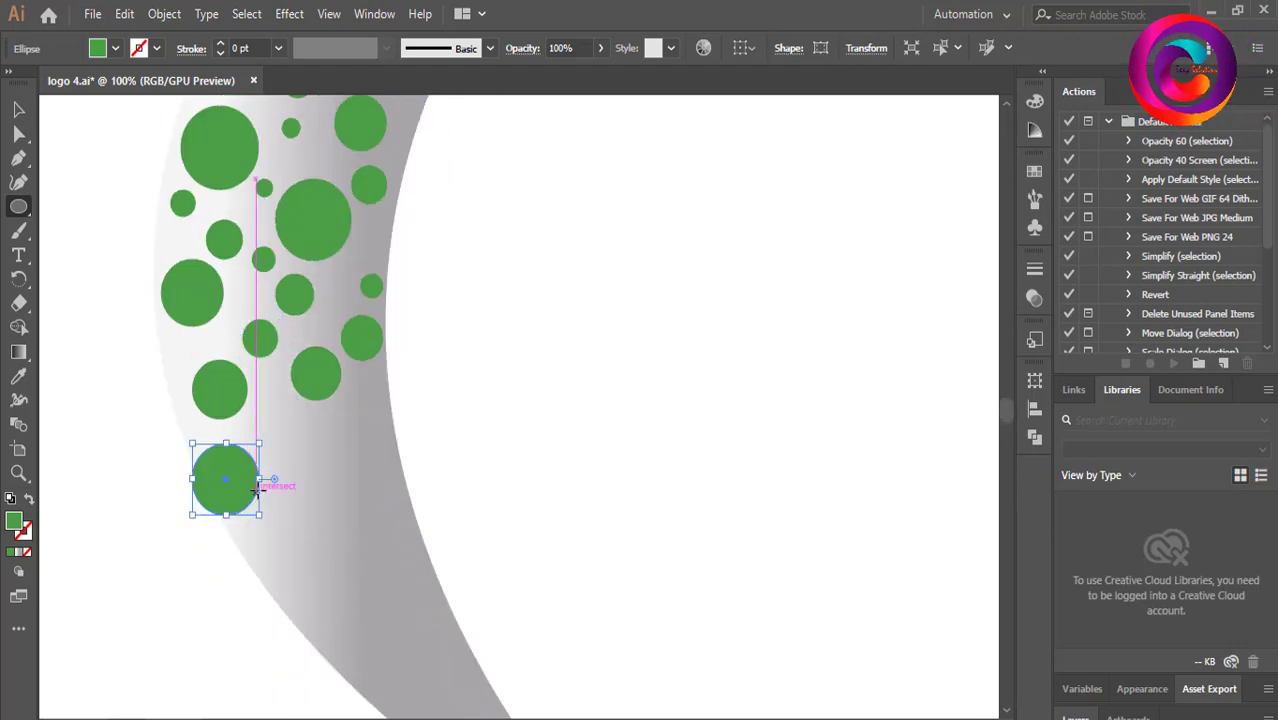
{"action": "left_click_drag", "start_coordinate": [261, 404], "coordinate": [321, 508]}
{"action": "left_click_drag", "start_coordinate": [330, 422], "coordinate": [375, 470]}
{"action": "left_click_drag", "start_coordinate": [366, 386], "coordinate": [389, 408]}
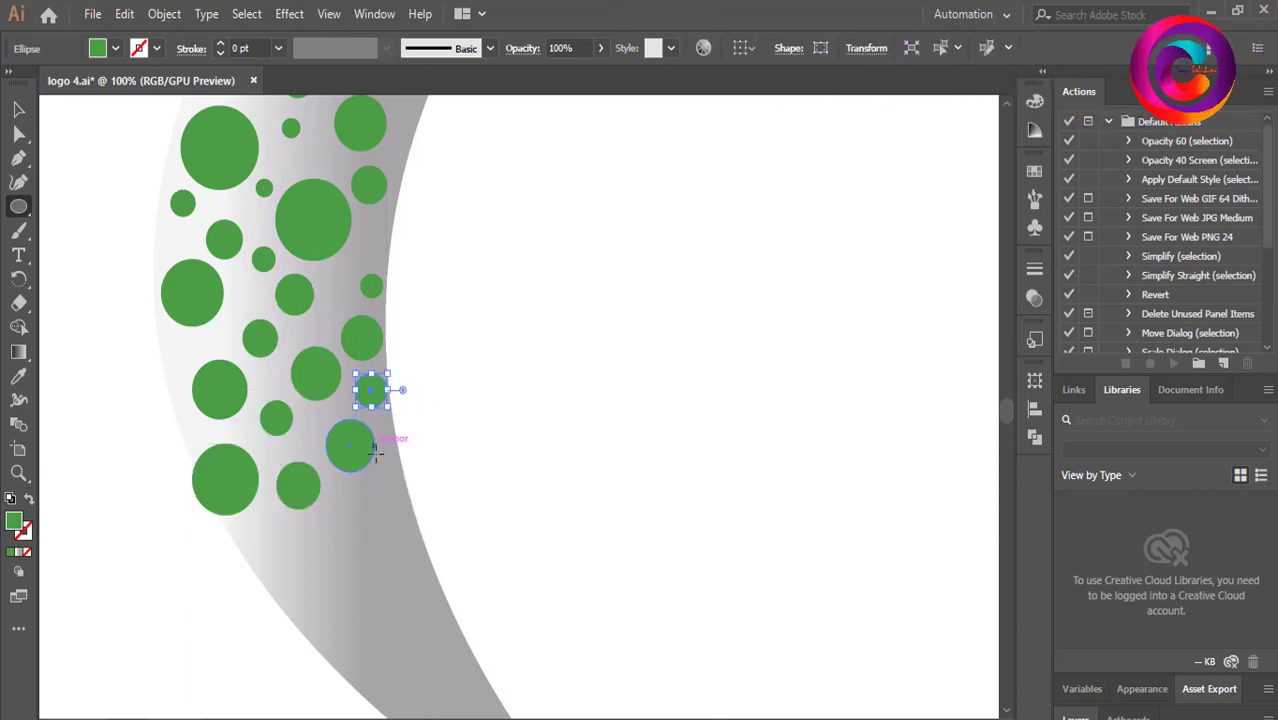
{"action": "left_click_drag", "start_coordinate": [257, 549], "coordinate": [310, 603]}
{"action": "left_click_drag", "start_coordinate": [330, 526], "coordinate": [370, 569]}
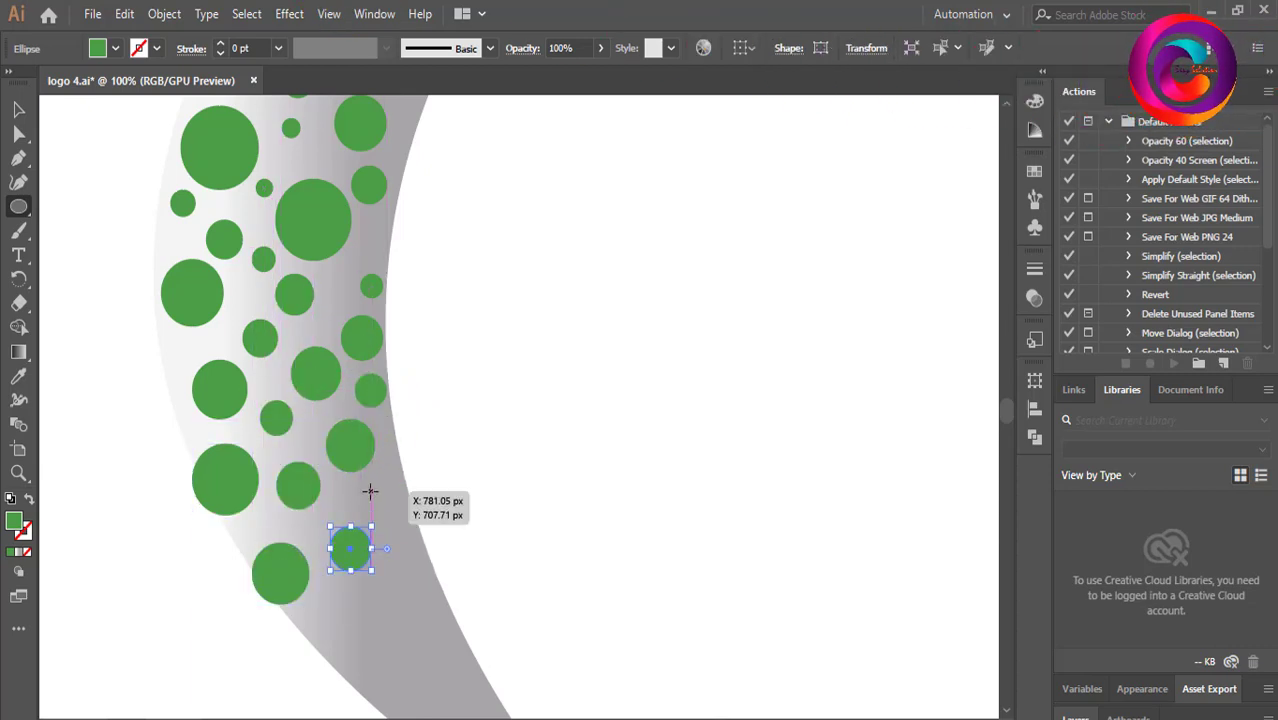
{"action": "left_click_drag", "start_coordinate": [368, 487], "coordinate": [413, 530]}
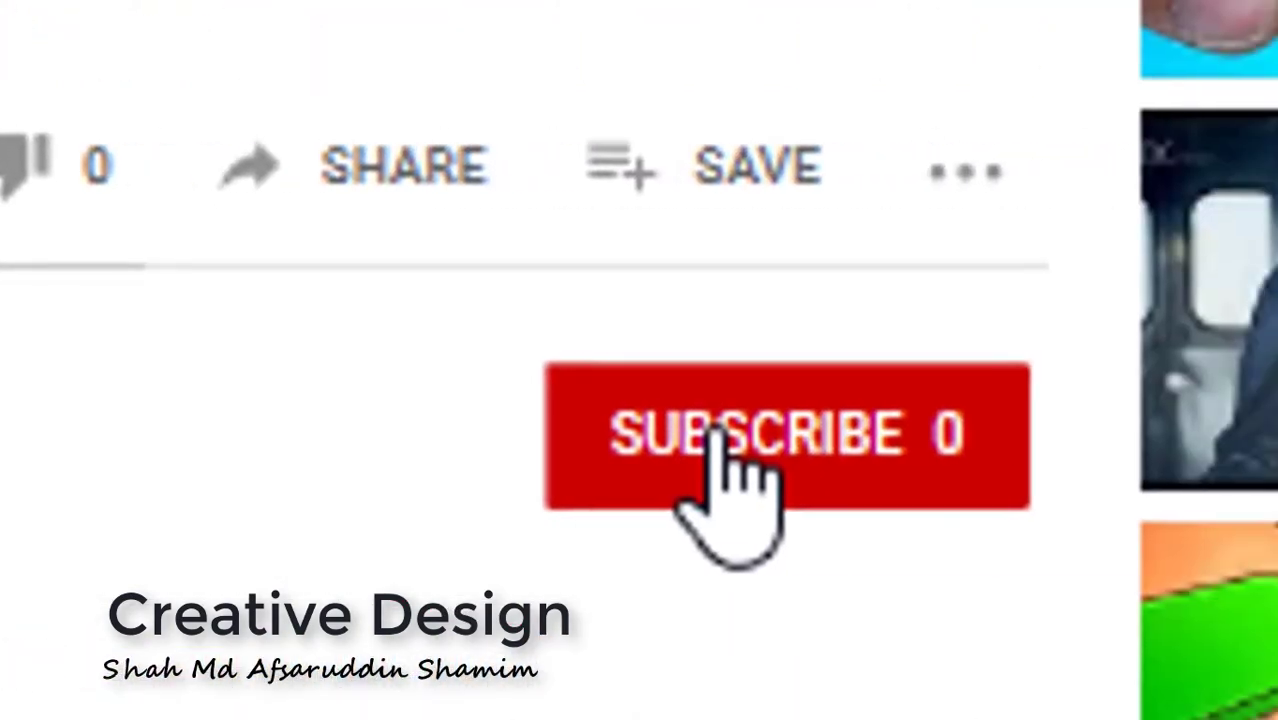
{"action": "left_click", "coordinate": [719, 442]}
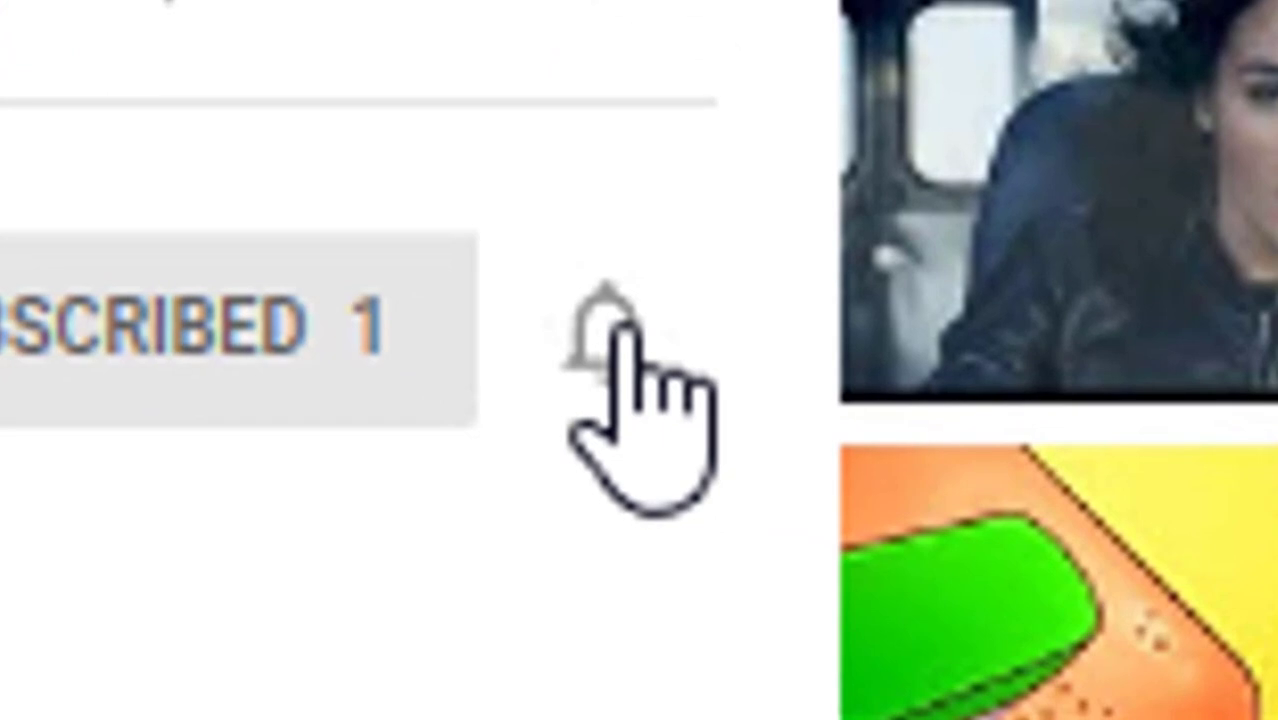
{"action": "left_click", "coordinate": [615, 335]}
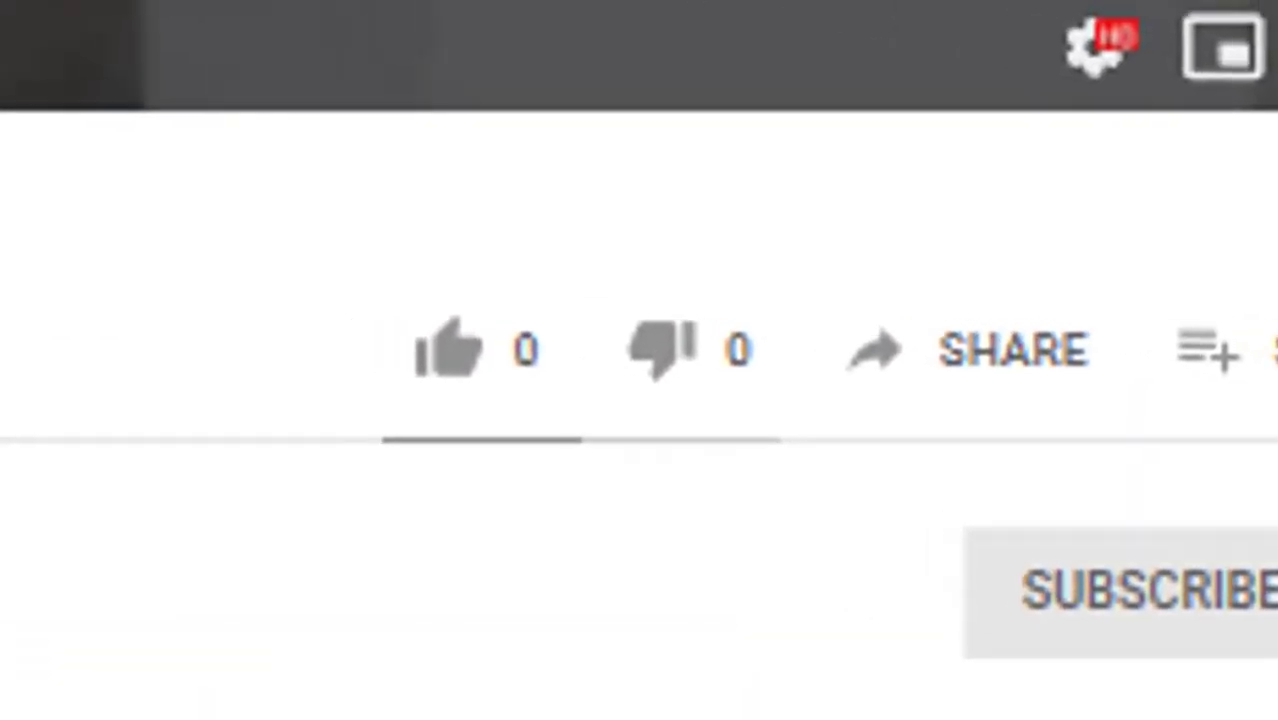
{"action": "left_click", "coordinate": [76, 220]}
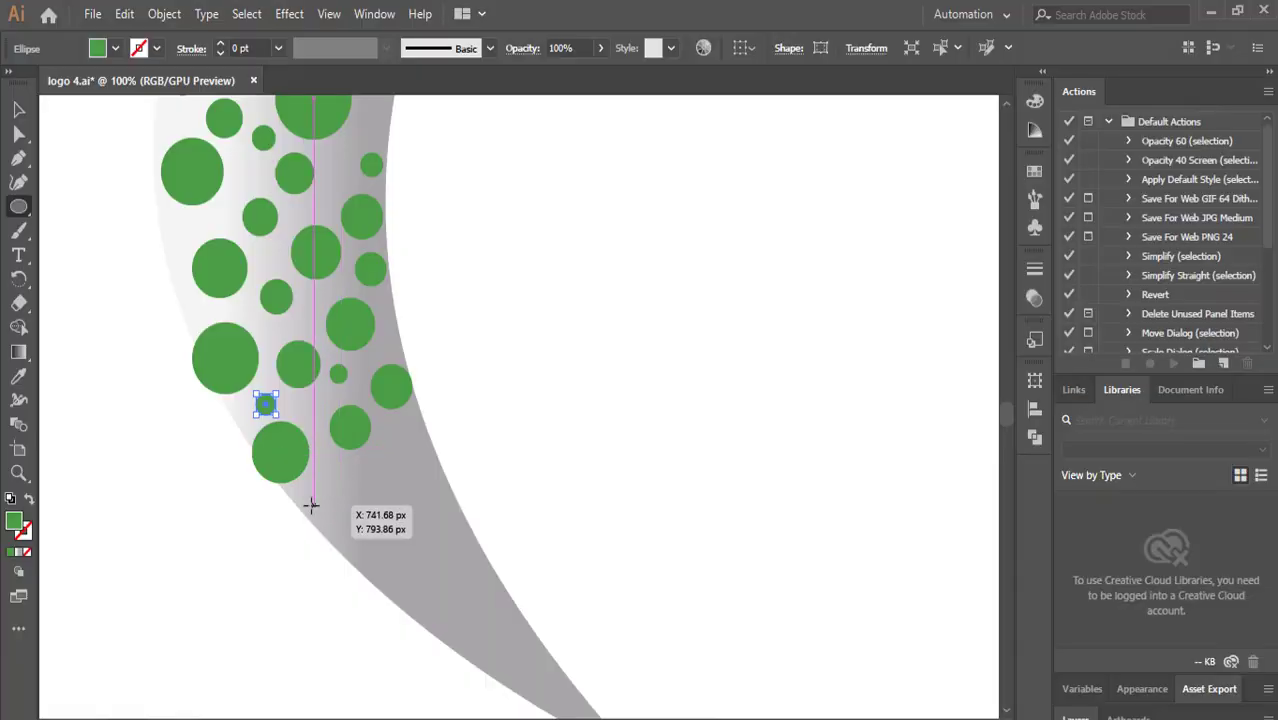
Draw more green circles of varied sizes along the crescent's lower inner curve.
{"action": "left_click_drag", "start_coordinate": [308, 505], "coordinate": [344, 531]}
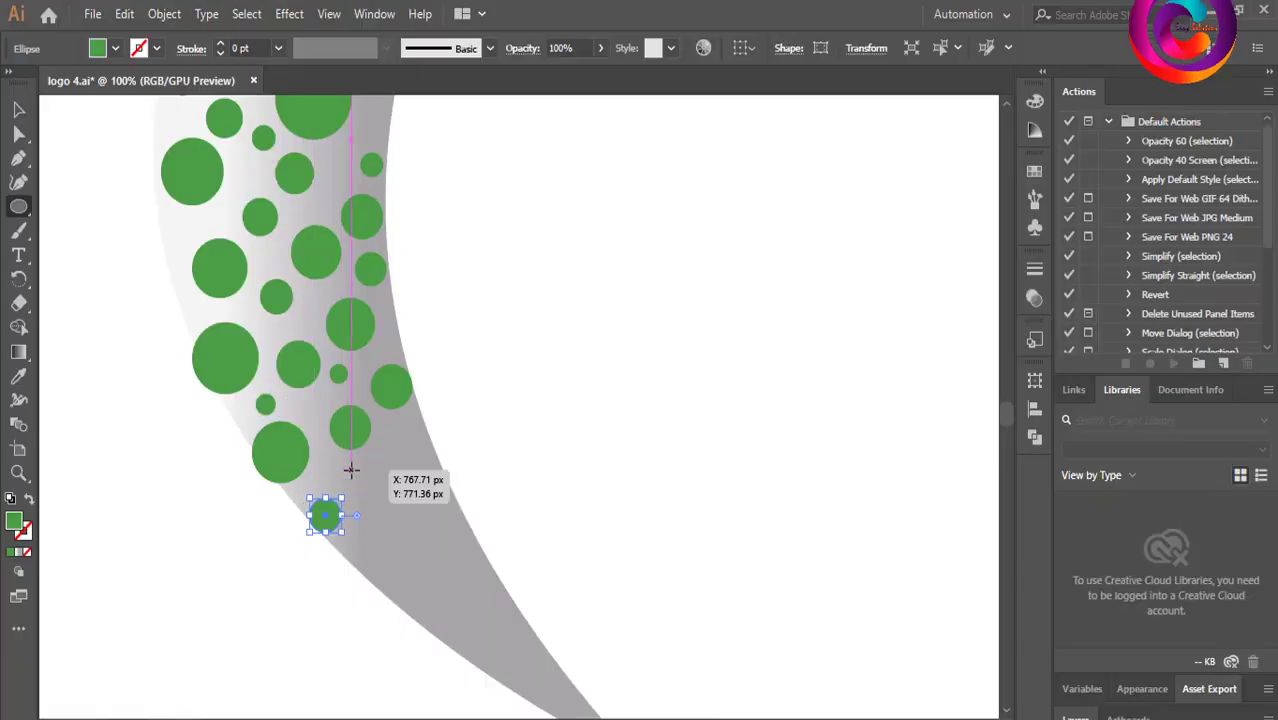
{"action": "left_click_drag", "start_coordinate": [418, 477], "coordinate": [419, 477]}
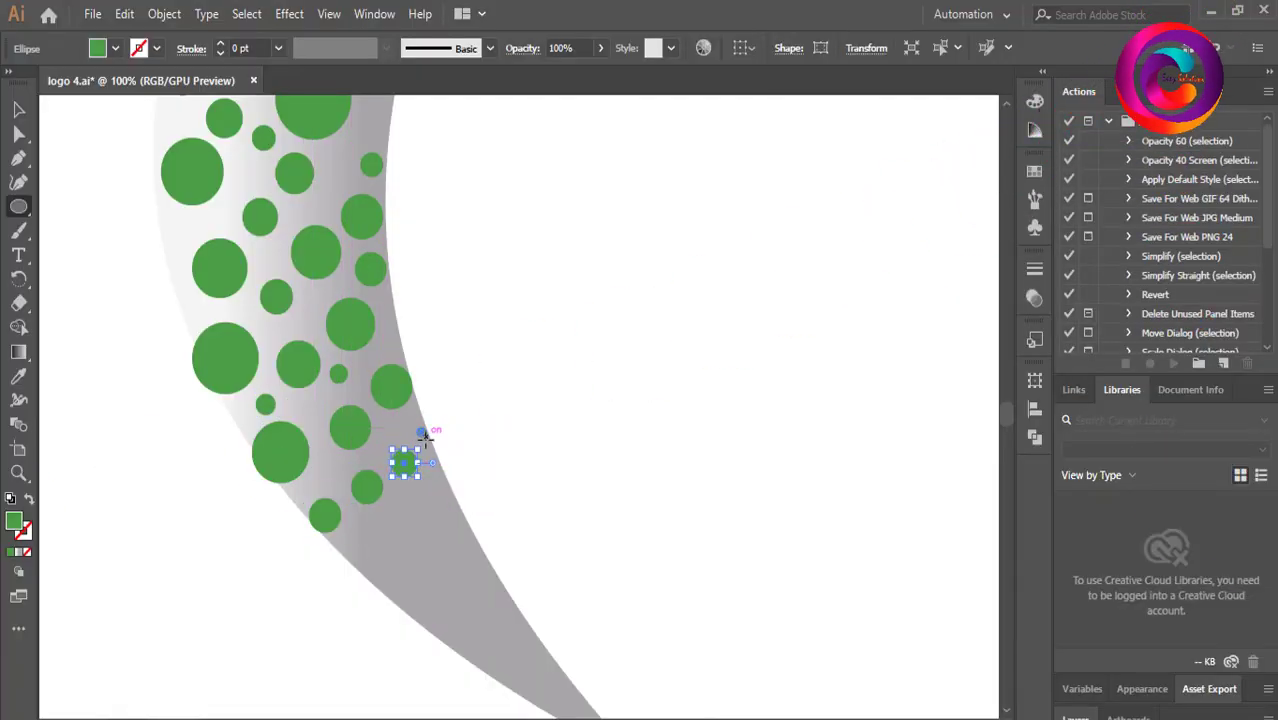
{"action": "left_click_drag", "start_coordinate": [350, 541], "coordinate": [381, 571]}
{"action": "left_click_drag", "start_coordinate": [390, 513], "coordinate": [415, 533]}
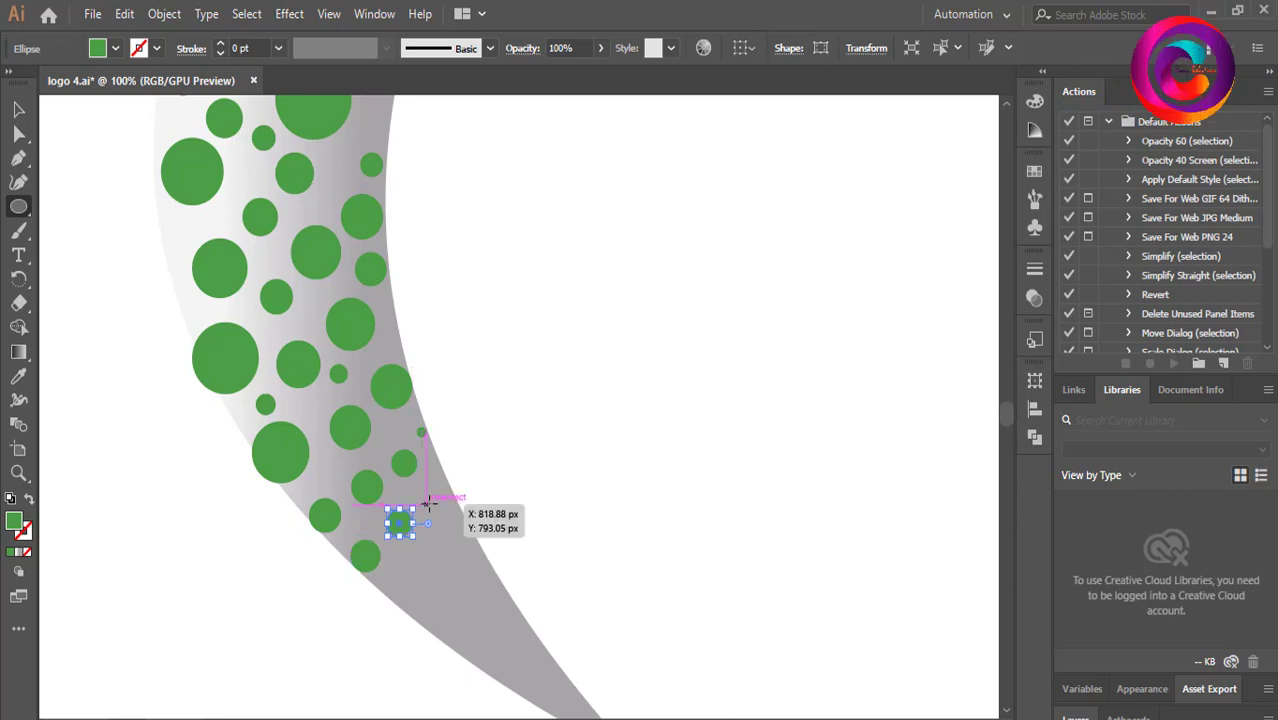
{"action": "left_click_drag", "start_coordinate": [410, 583], "coordinate": [452, 627]}
{"action": "left_click_drag", "start_coordinate": [444, 512], "coordinate": [474, 543]}
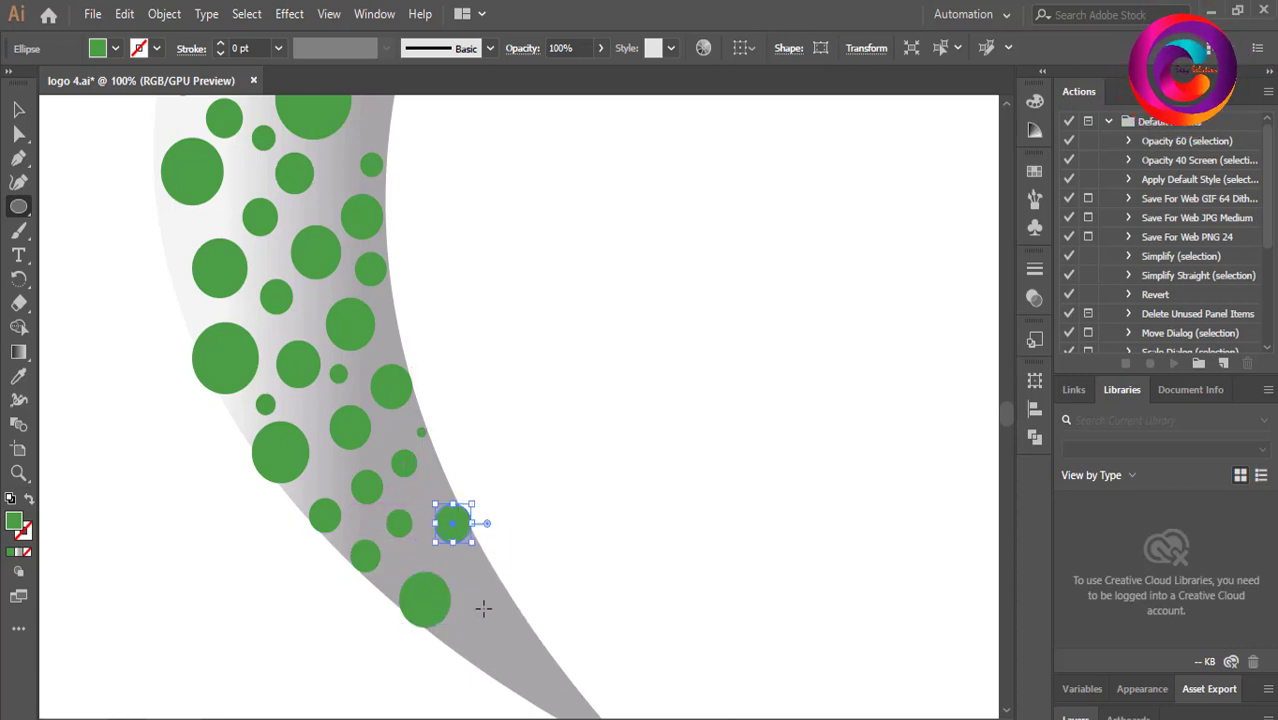
{"action": "left_click_drag", "start_coordinate": [478, 622], "coordinate": [507, 645]}
{"action": "left_click_drag", "start_coordinate": [470, 560], "coordinate": [507, 597]}
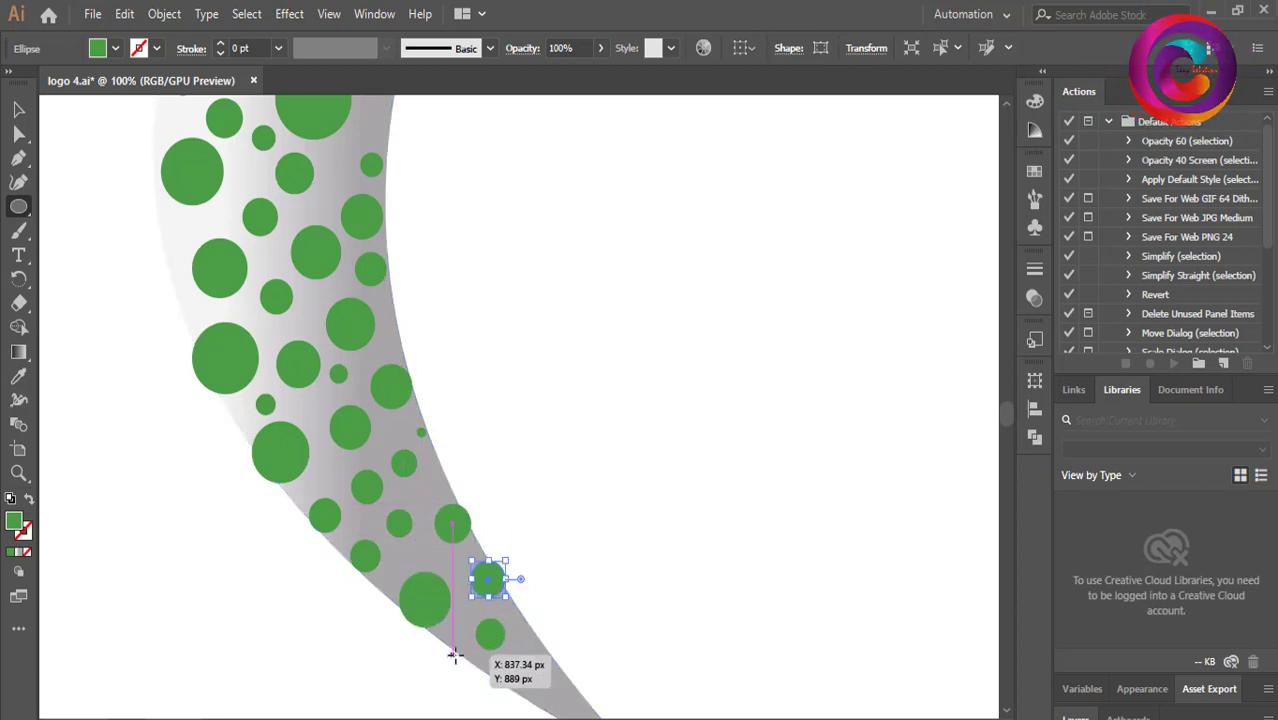
Fill the crescent's tapering tip with small green circles and add one small circle near the outer left edge.
{"action": "scroll", "coordinate": [551, 600], "scroll_direction": "down", "scroll_amount": 5}
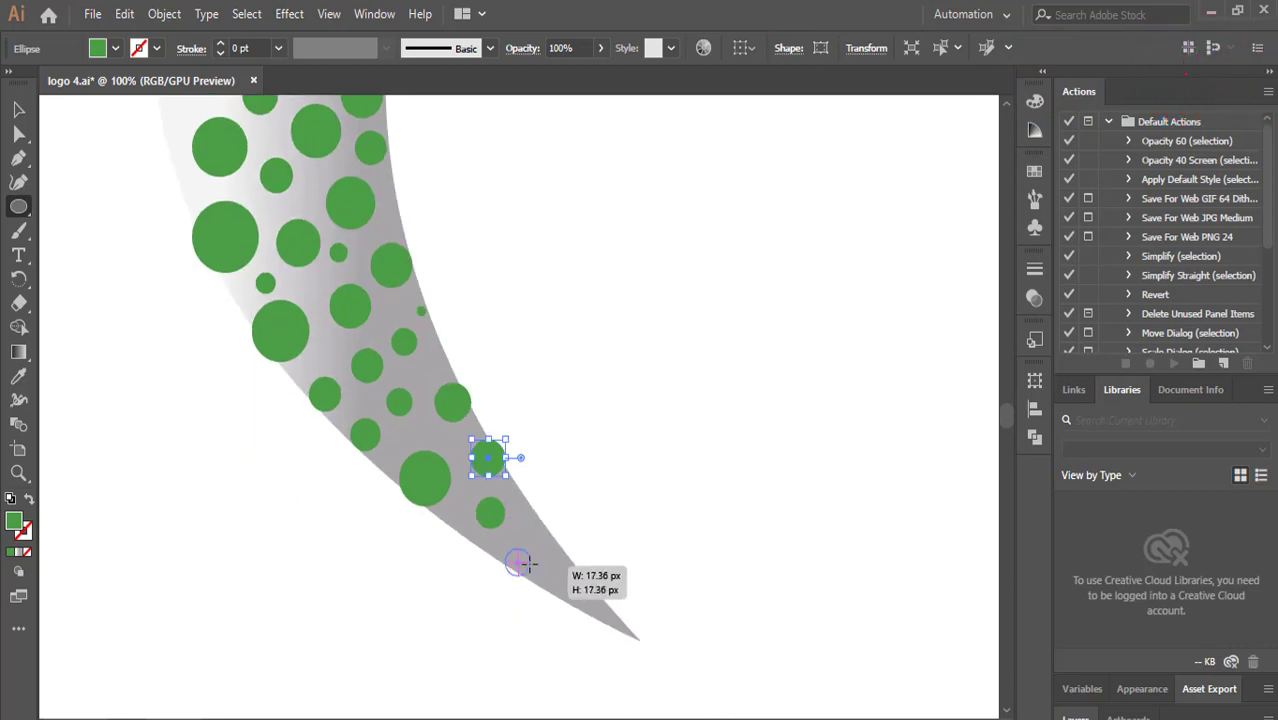
{"action": "mouse_move", "coordinate": [527, 565]}
{"action": "left_mouse_down"}
{"action": "mouse_move", "coordinate": [537, 582]}
{"action": "mouse_move", "coordinate": [556, 560]}
{"action": "left_mouse_up"}
{"action": "mouse_move", "coordinate": [586, 604]}
{"action": "left_mouse_down"}
{"action": "mouse_move", "coordinate": [604, 622]}
{"action": "mouse_move", "coordinate": [592, 595]}
{"action": "mouse_move", "coordinate": [634, 634]}
{"action": "left_mouse_up"}
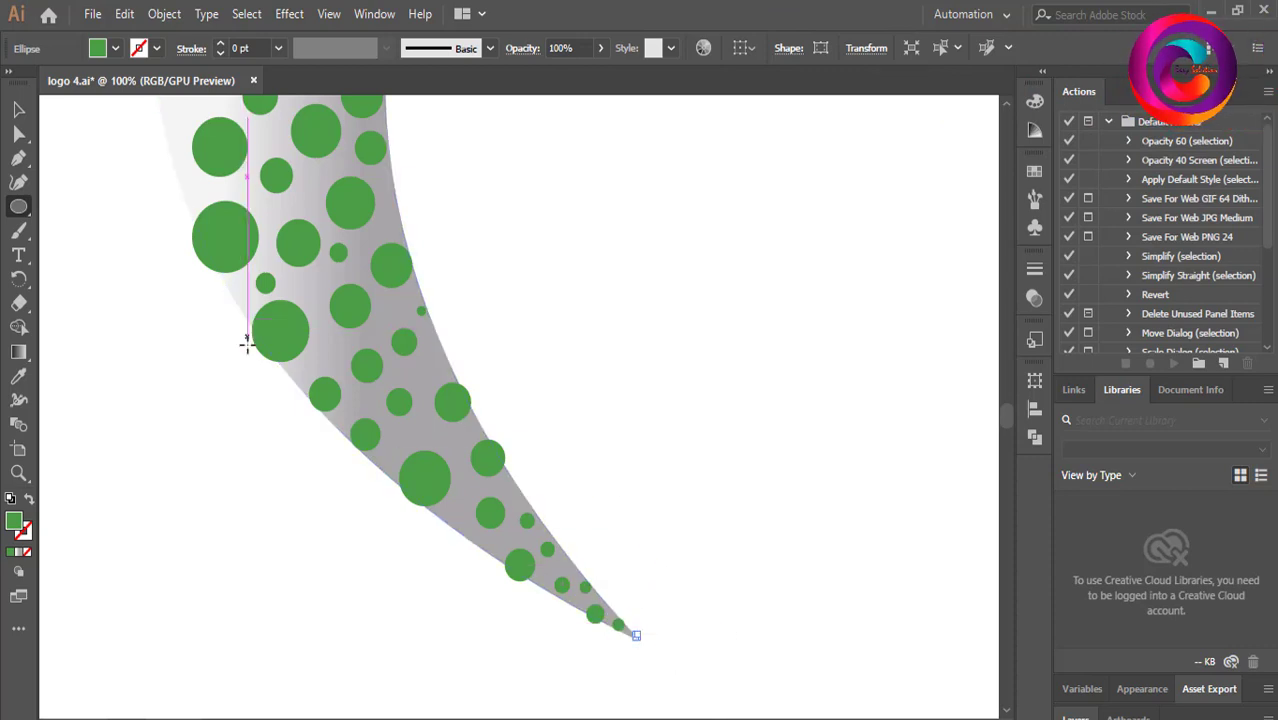
{"action": "scroll", "coordinate": [247, 342], "scroll_direction": "up", "scroll_amount": 10}
{"action": "left_click_drag", "start_coordinate": [160, 409], "coordinate": [188, 440]}
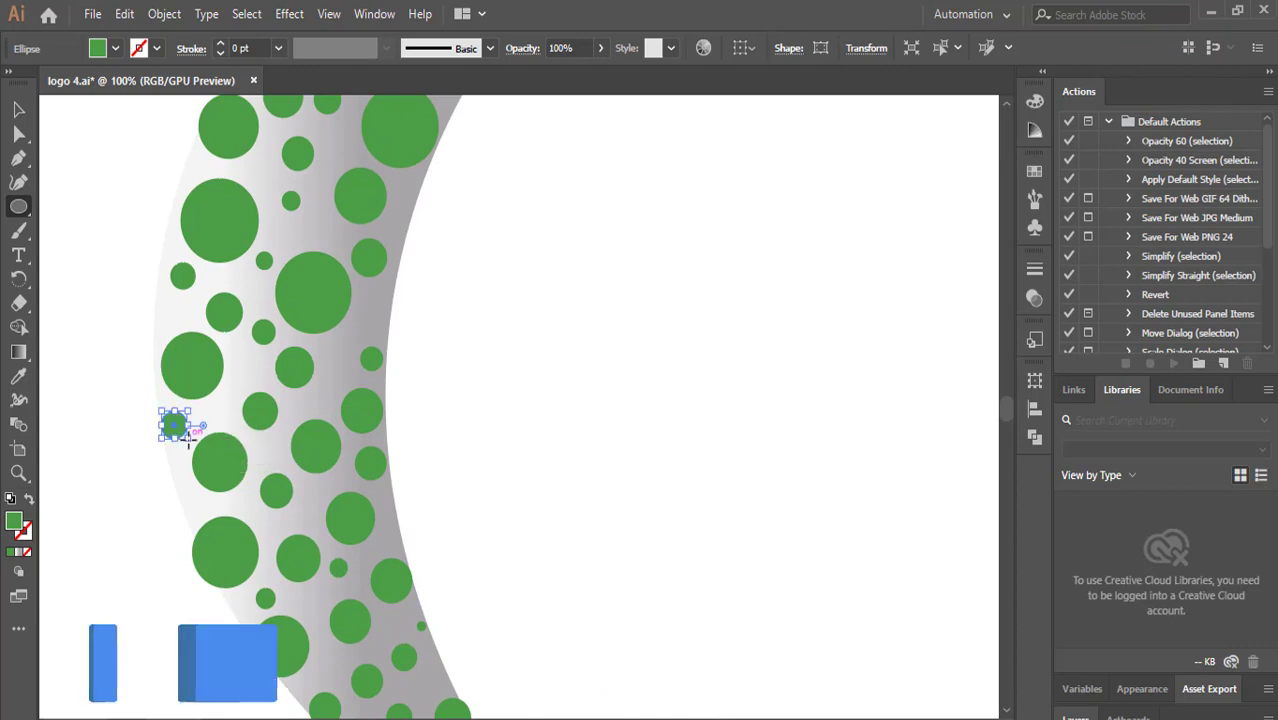
Reposition green circles on the crescent, moving one circle into the top right corner.
{"action": "scroll", "coordinate": [262, 380], "scroll_direction": "up", "scroll_amount": 5}
{"action": "scroll", "coordinate": [263, 450], "scroll_direction": "down", "scroll_amount": 6}
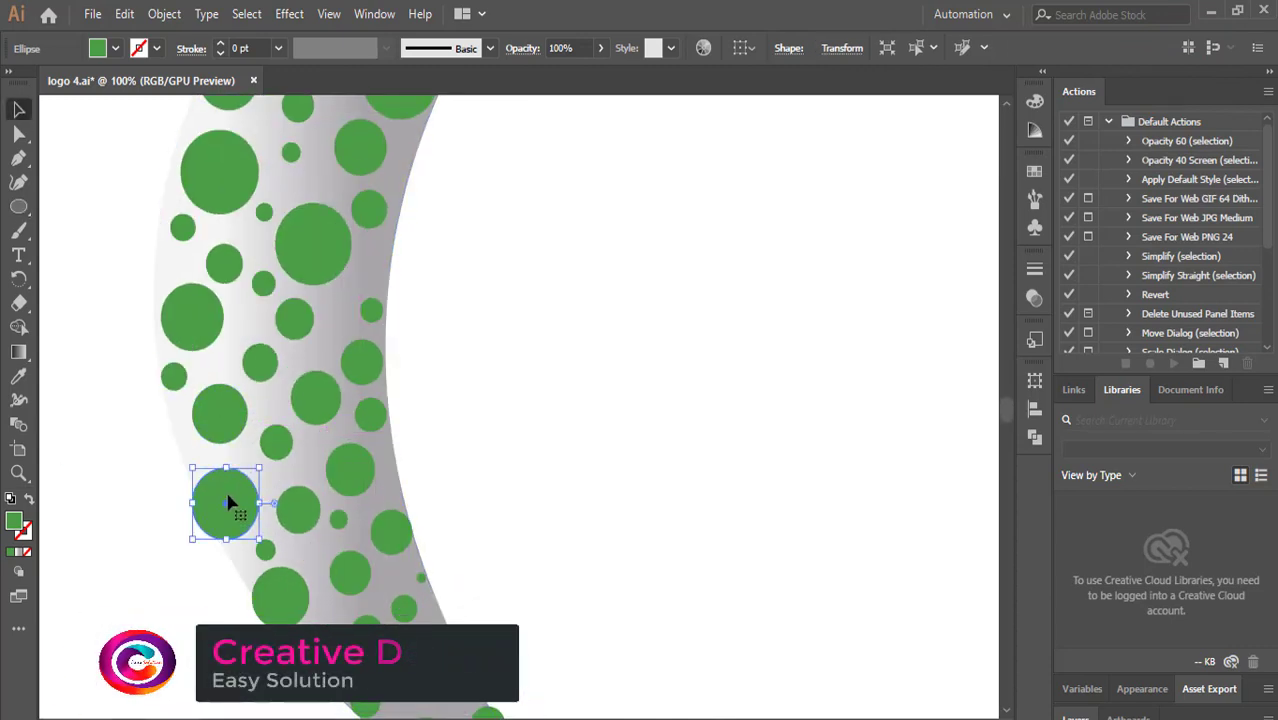
{"action": "left_click_drag", "start_coordinate": [228, 496], "coordinate": [236, 489]}
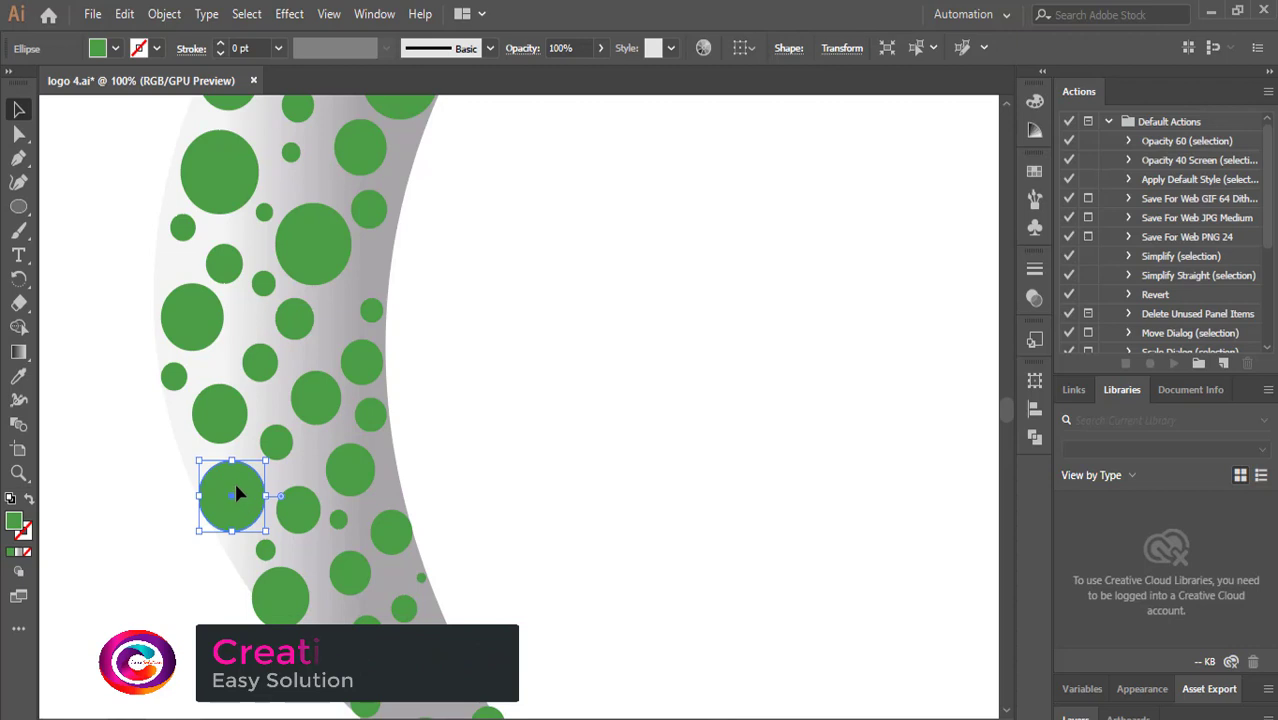
{"action": "scroll", "coordinate": [500, 420], "scroll_direction": "up", "scroll_amount": 3}
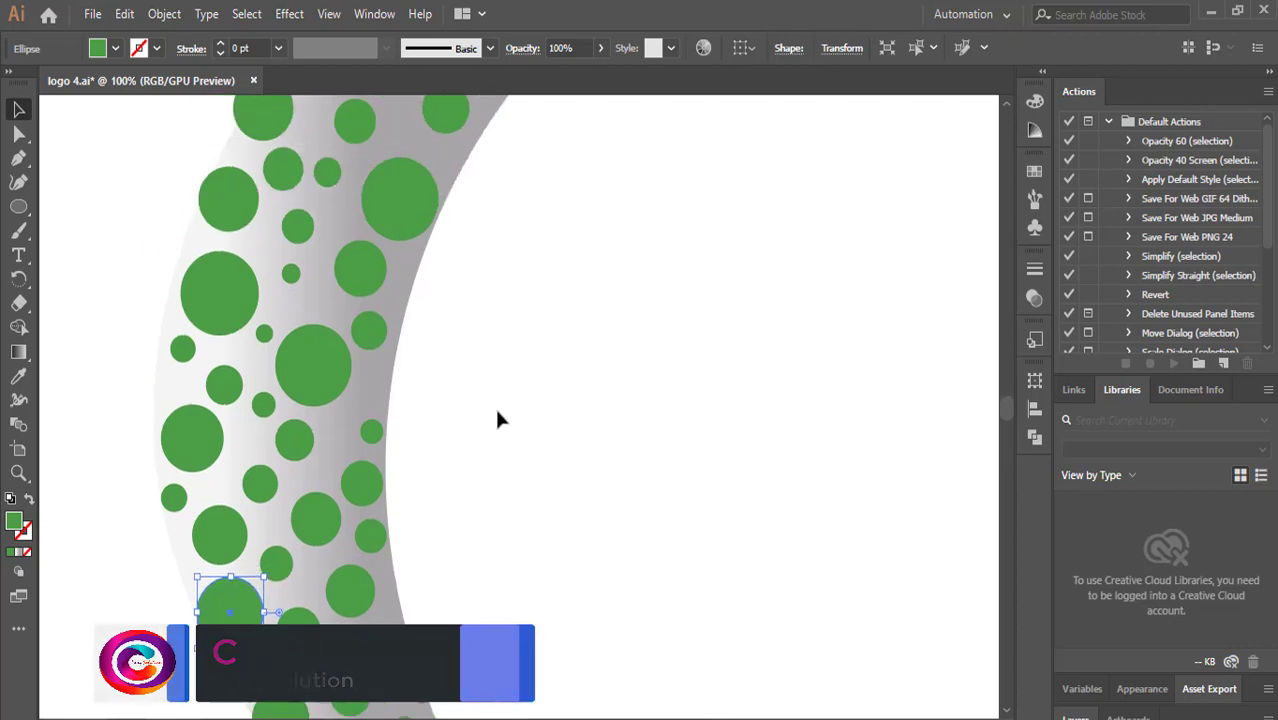
{"action": "scroll", "coordinate": [500, 418], "scroll_direction": "up", "scroll_amount": 5}
{"action": "left_click", "coordinate": [262, 303]}
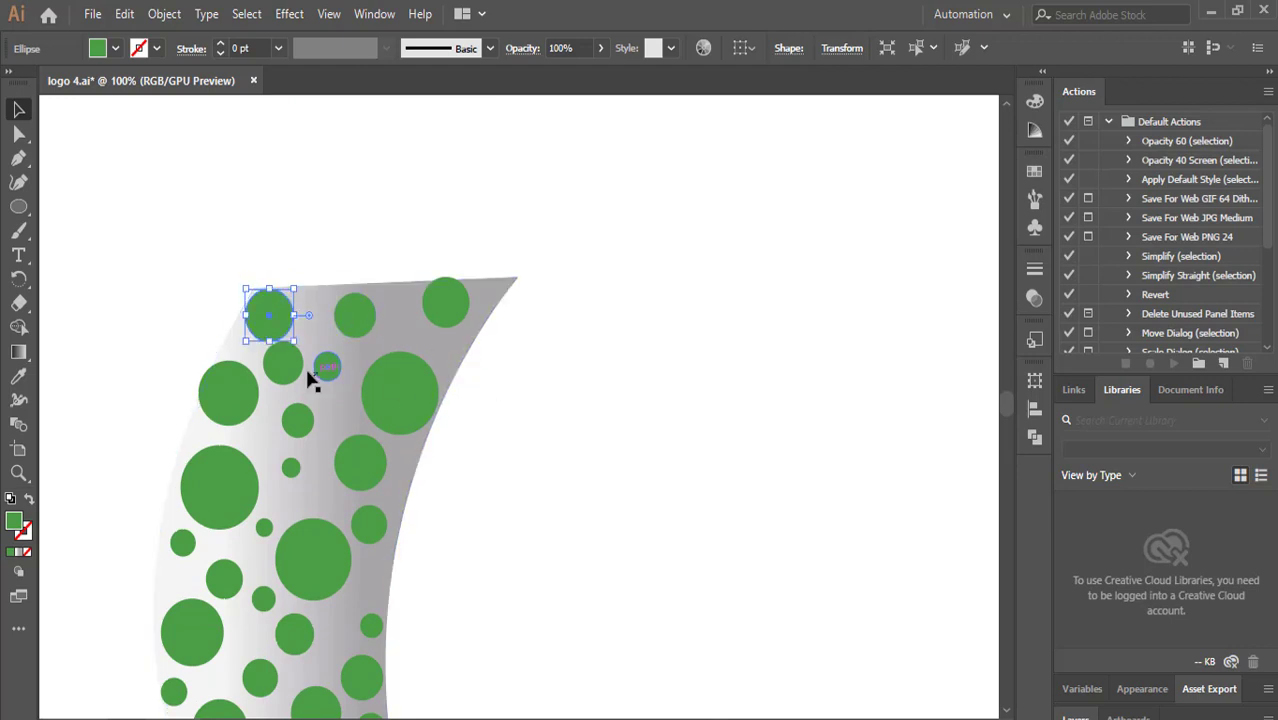
{"action": "left_click", "coordinate": [557, 375]}
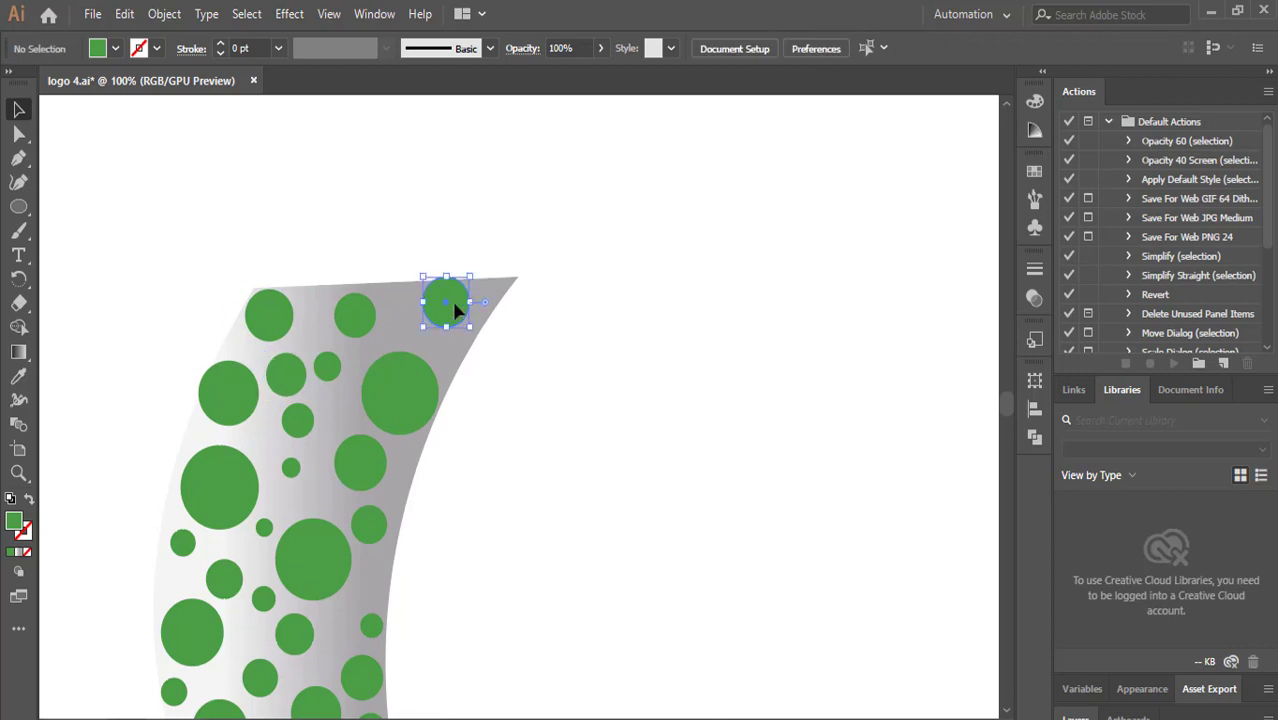
{"action": "left_click_drag", "start_coordinate": [452, 313], "coordinate": [483, 288]}
Draw a new circle near the crescent's top and fill it with the green sampled from another circle.
{"action": "left_click", "coordinate": [447, 320]}
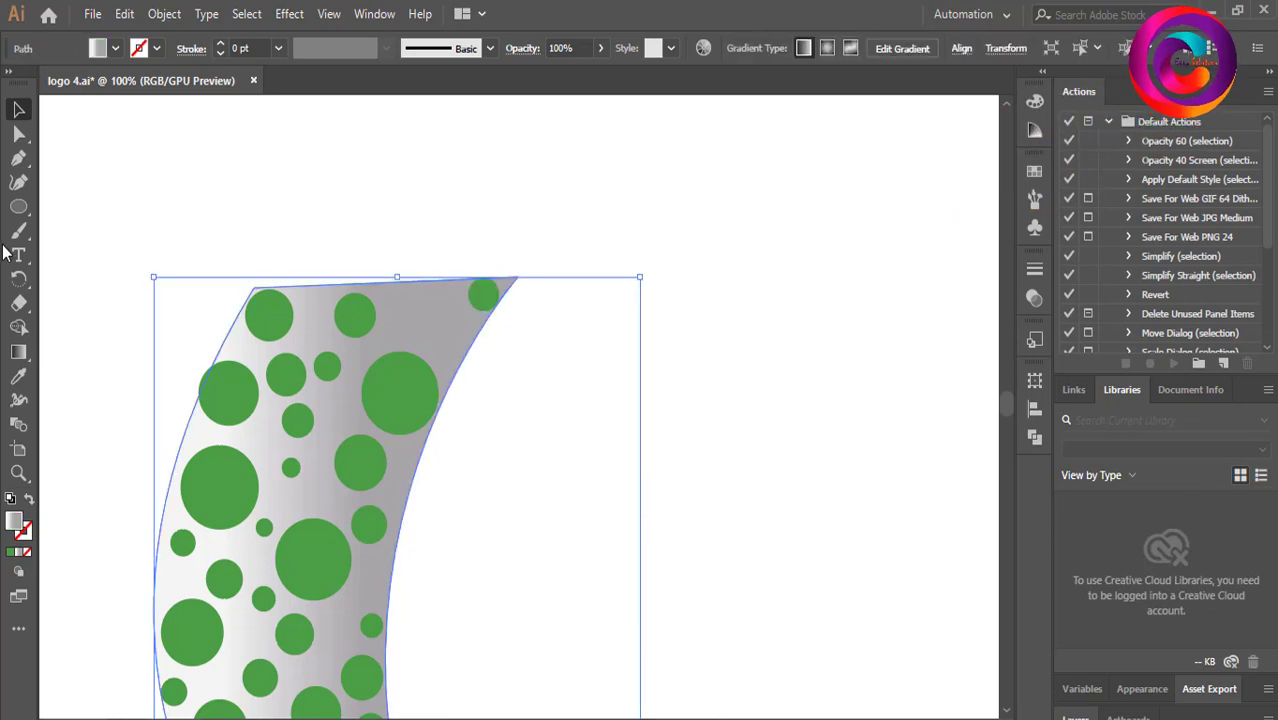
{"action": "left_click", "coordinate": [18, 206]}
{"action": "left_click_drag", "start_coordinate": [400, 295], "coordinate": [450, 347]}
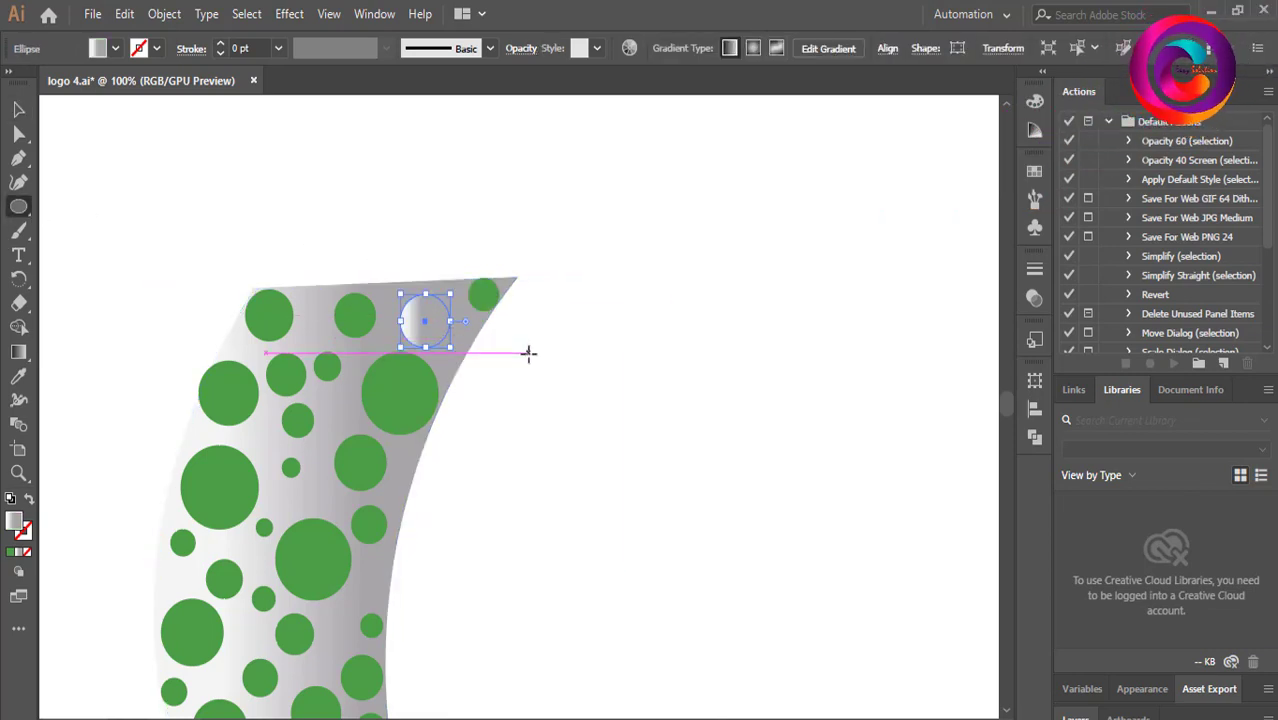
{"action": "left_click", "coordinate": [18, 375]}
{"action": "left_click", "coordinate": [395, 385]}
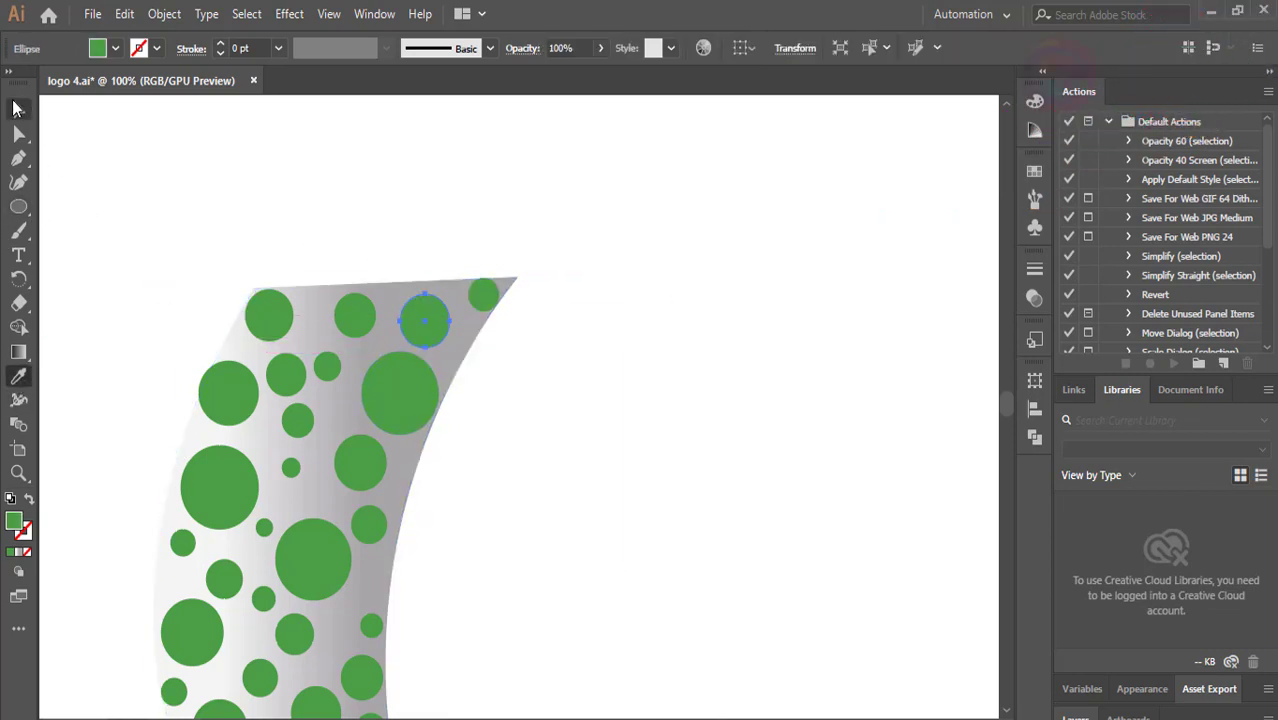
Nudge the new circle slightly upward at the crescent's top and deselect it.
{"action": "left_click", "coordinate": [17, 107]}
{"action": "left_click", "coordinate": [136, 196]}
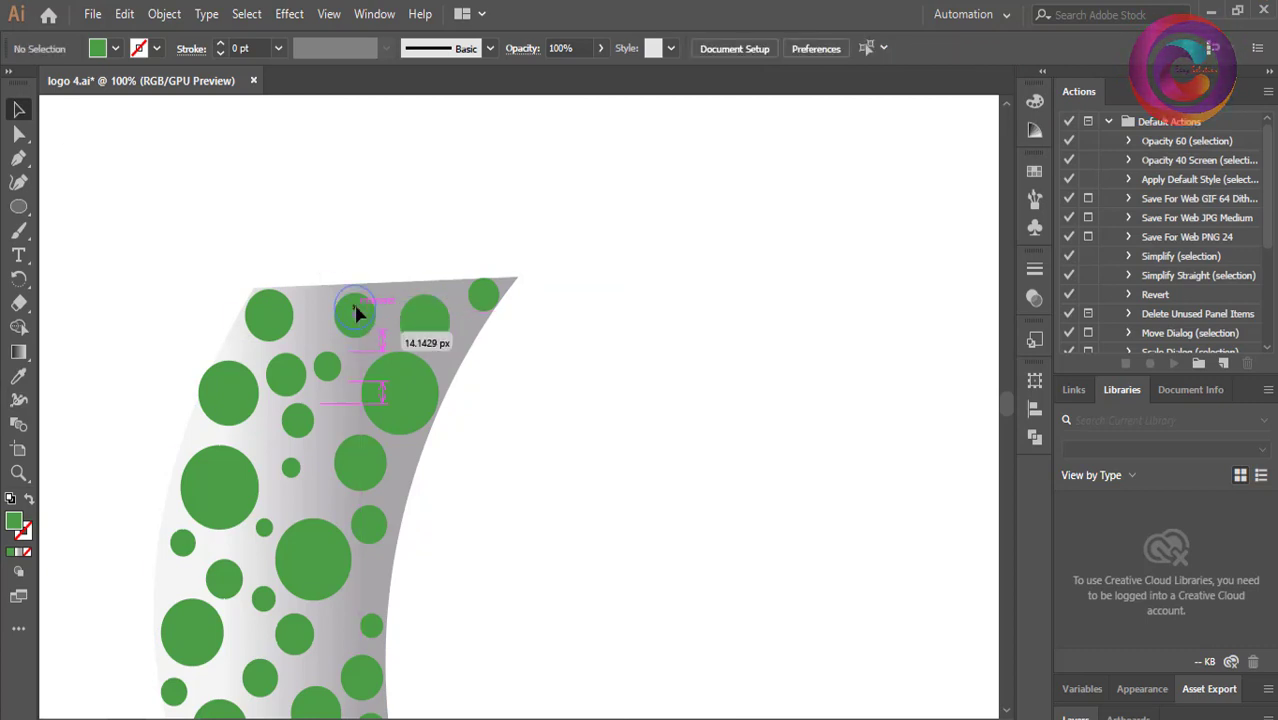
{"action": "left_click_drag", "start_coordinate": [357, 314], "coordinate": [357, 311]}
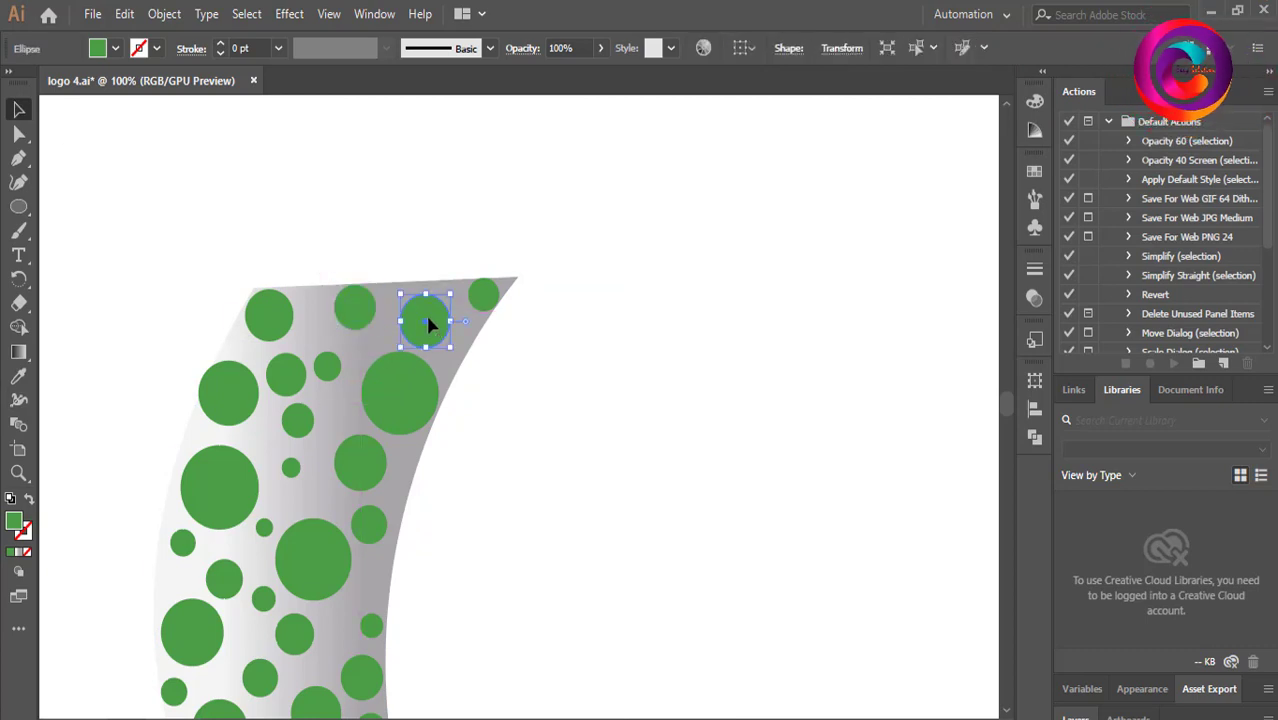
{"action": "left_click", "coordinate": [565, 306]}
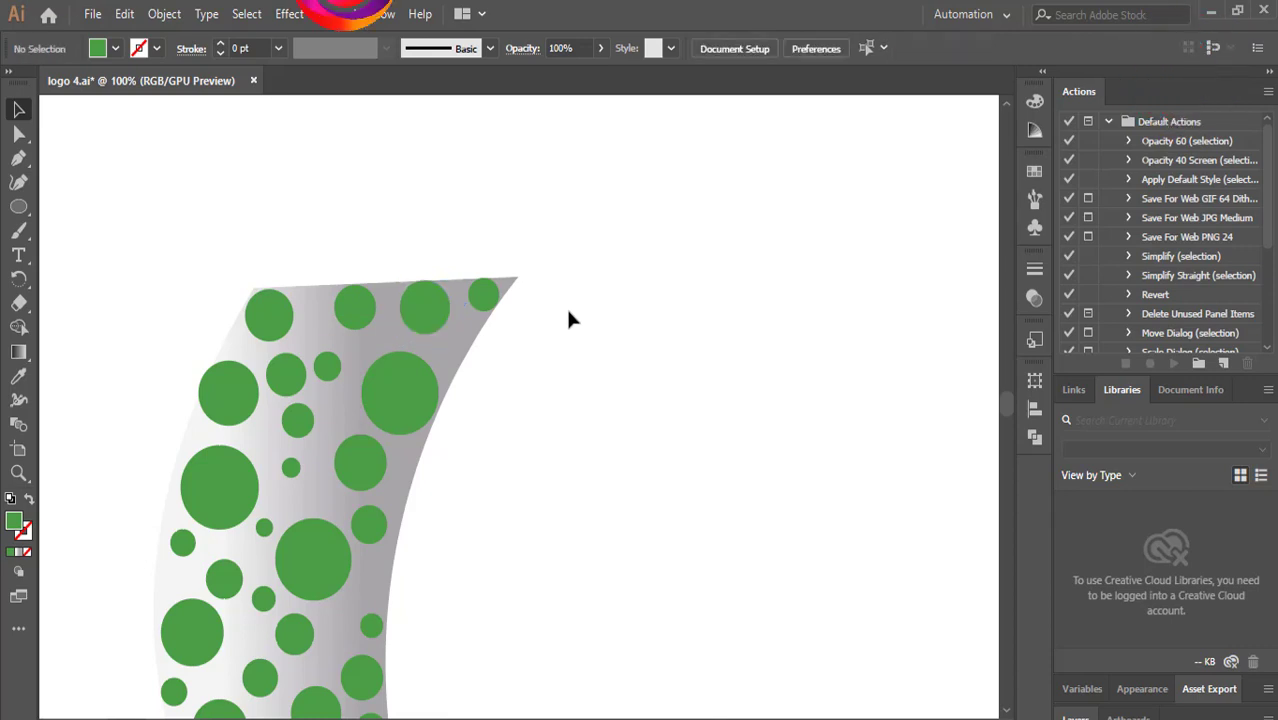
Move a small circle down toward the crescent's tip and nudge it into place.
{"action": "scroll", "coordinate": [540, 306], "scroll_direction": "down", "scroll_amount": 5}
{"action": "left_click", "coordinate": [279, 449]}
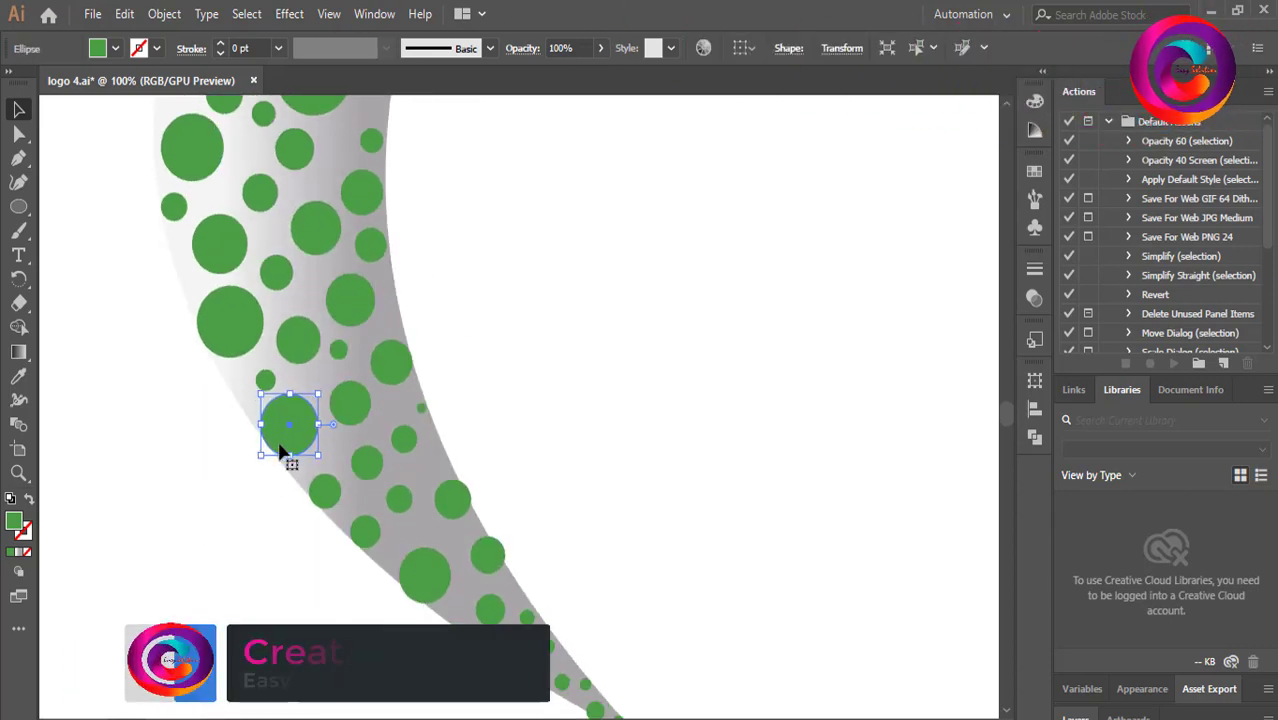
{"action": "scroll", "coordinate": [280, 448], "scroll_direction": "down", "scroll_amount": 1}
{"action": "left_click", "coordinate": [432, 465]}
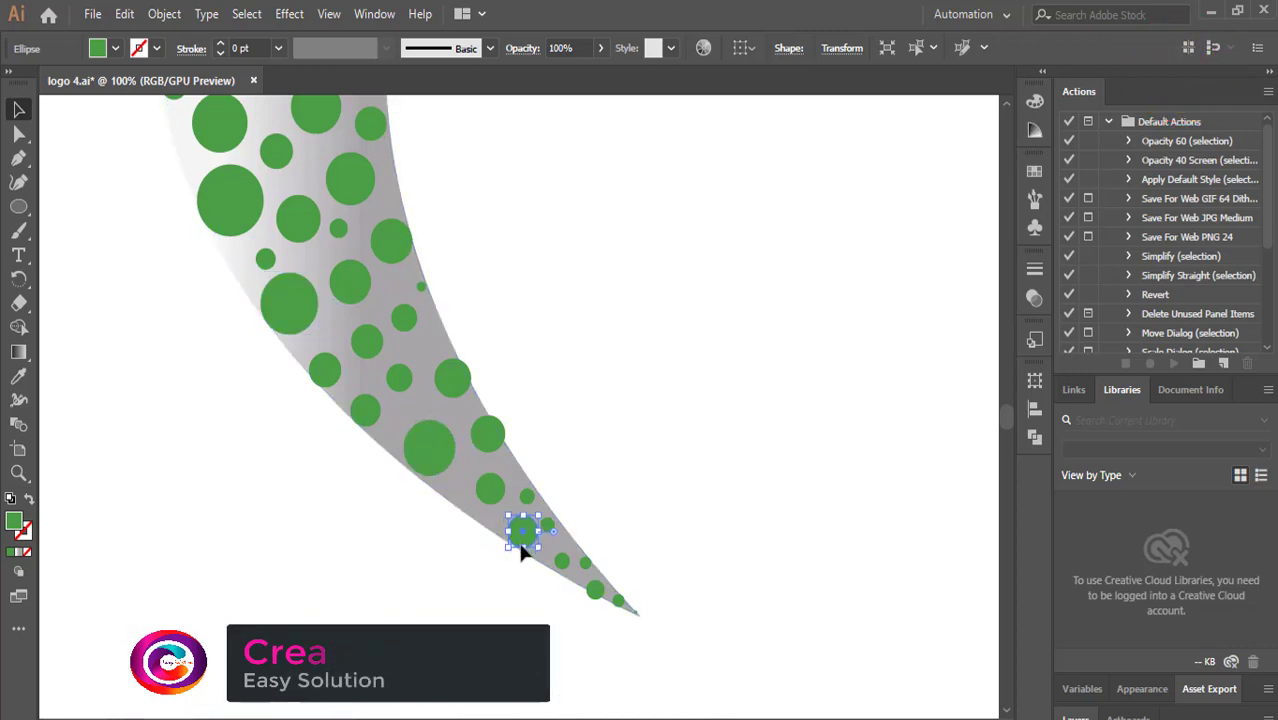
{"action": "left_click_drag", "start_coordinate": [521, 528], "coordinate": [595, 585]}
{"action": "key", "text": "Right"}
{"action": "key", "text": "Up"}
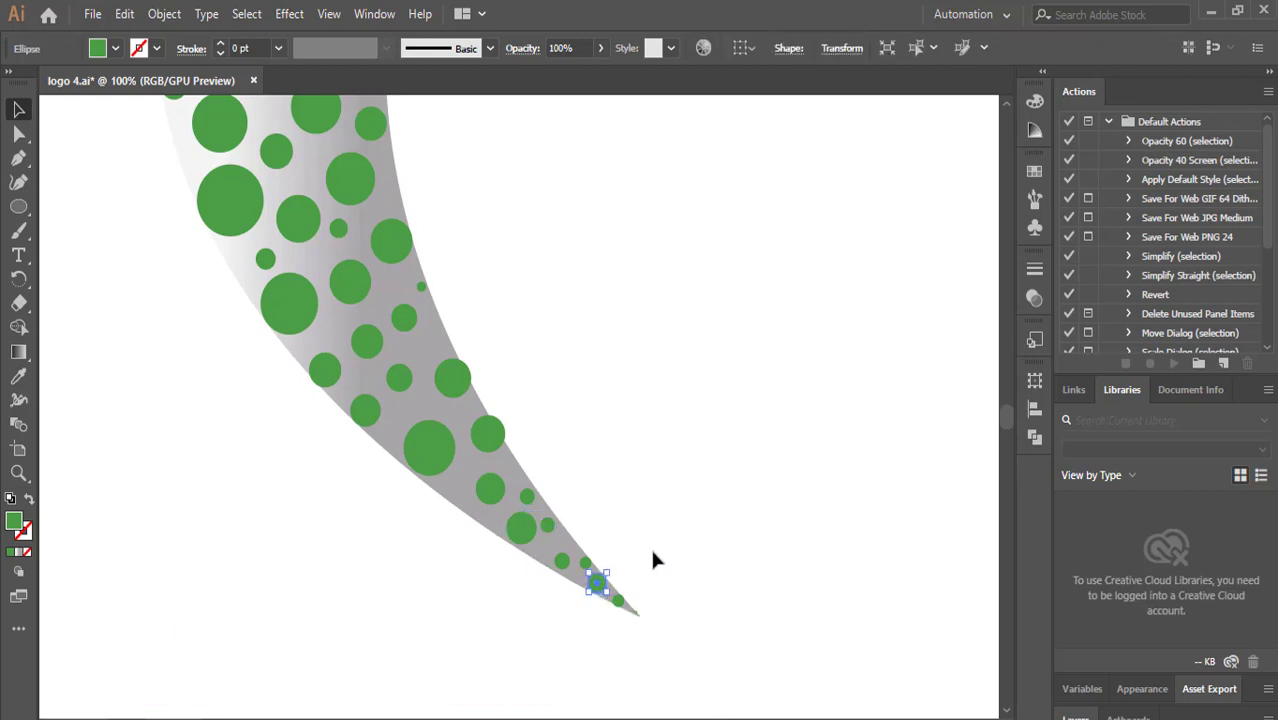
{"action": "left_click", "coordinate": [648, 563]}
Set the crescent gradient's right color stop to green with R 83, G 191, B 0.
{"action": "scroll", "coordinate": [600, 480], "scroll_direction": "up", "scroll_amount": 8}
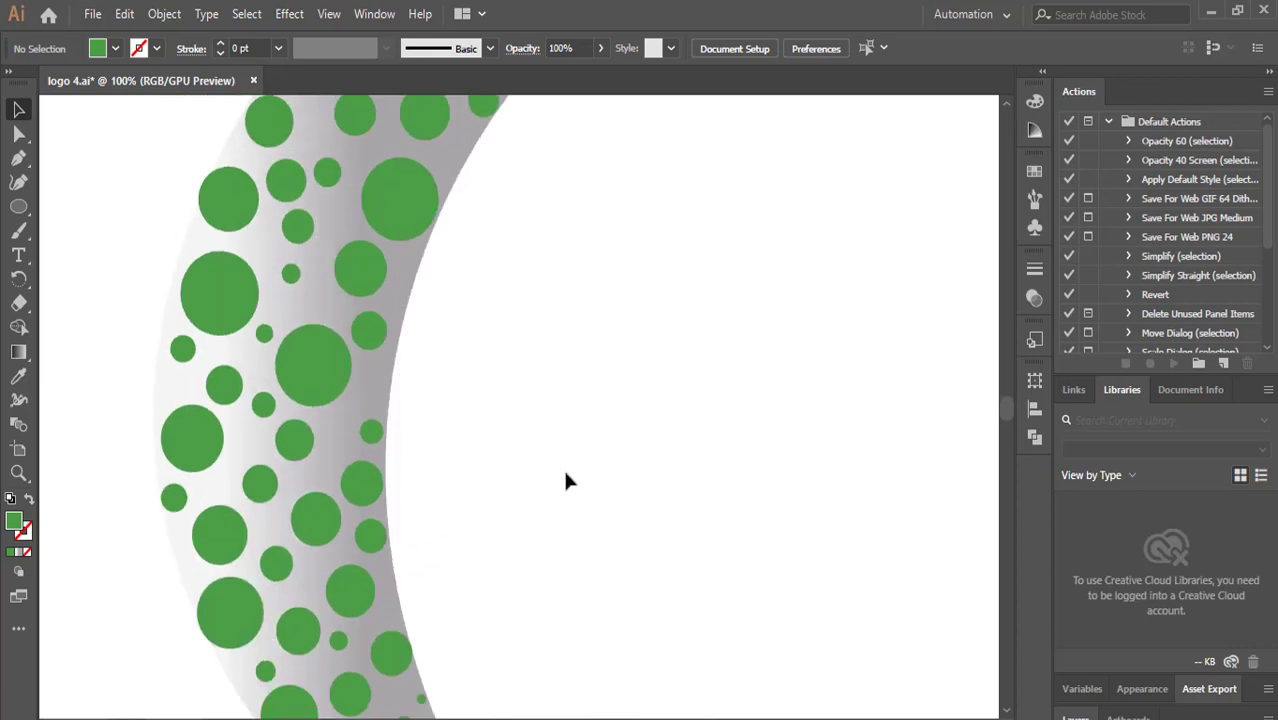
{"action": "scroll", "coordinate": [563, 459], "scroll_direction": "down", "scroll_amount": 3}
{"action": "scroll", "coordinate": [556, 442], "scroll_direction": "down", "scroll_amount": 5}
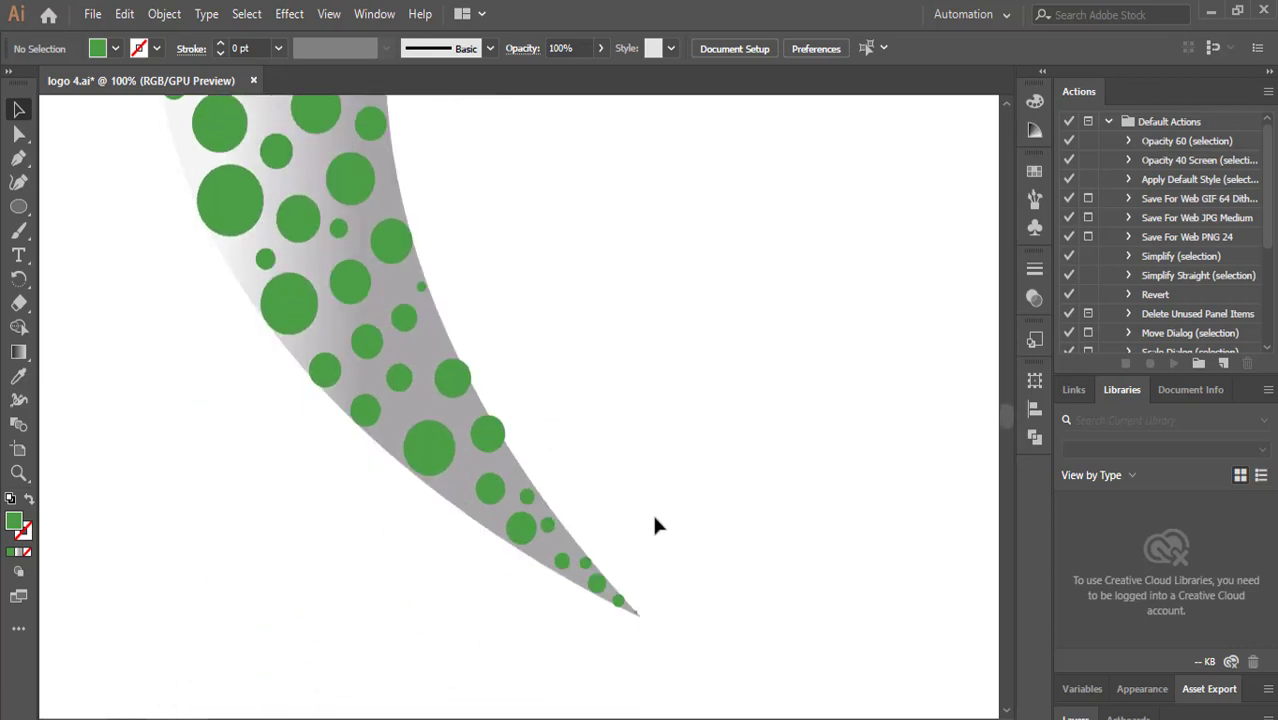
{"action": "scroll", "coordinate": [274, 527], "scroll_direction": "up", "scroll_amount": 10}
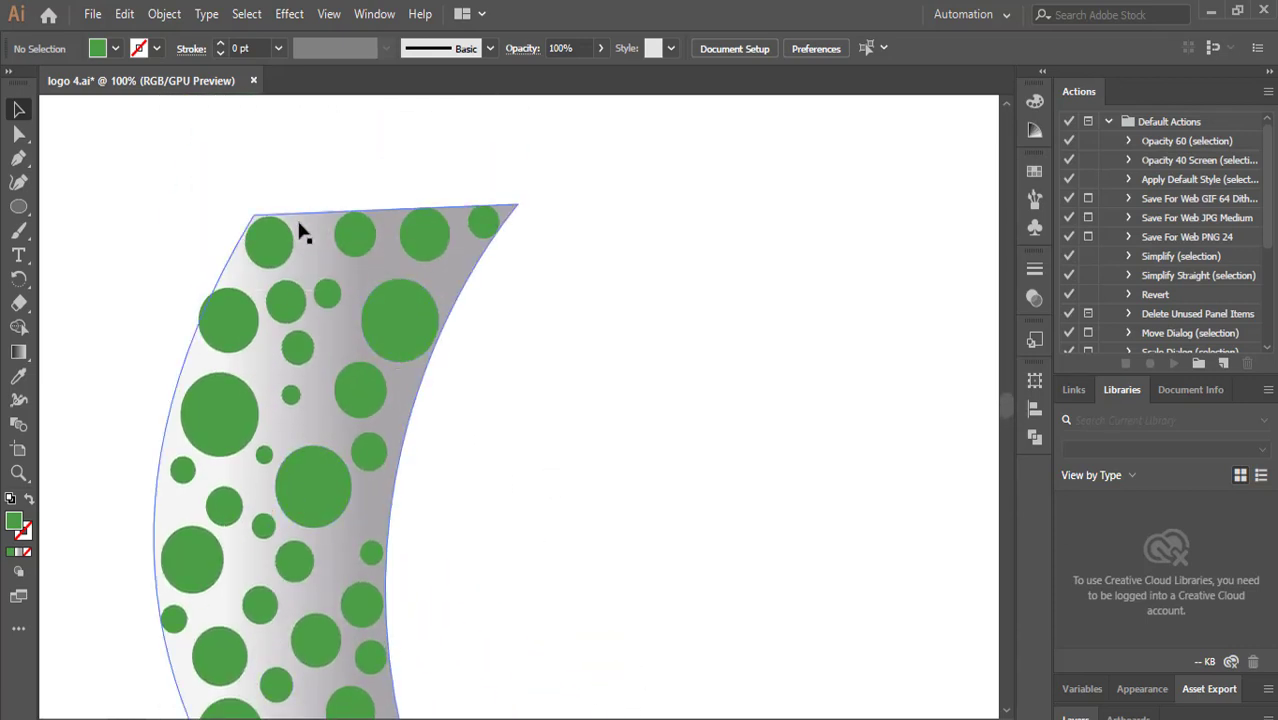
{"action": "left_click", "coordinate": [297, 225]}
{"action": "left_click", "coordinate": [20, 350]}
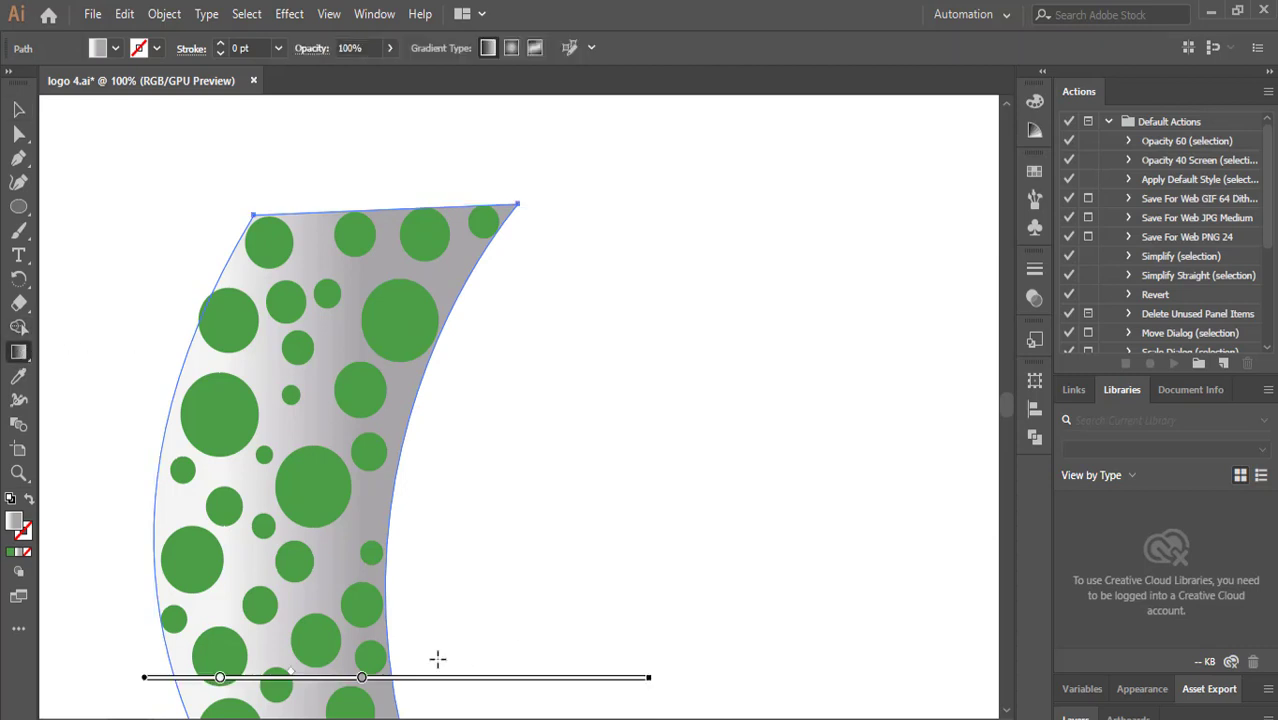
{"action": "double_click", "coordinate": [362, 678]}
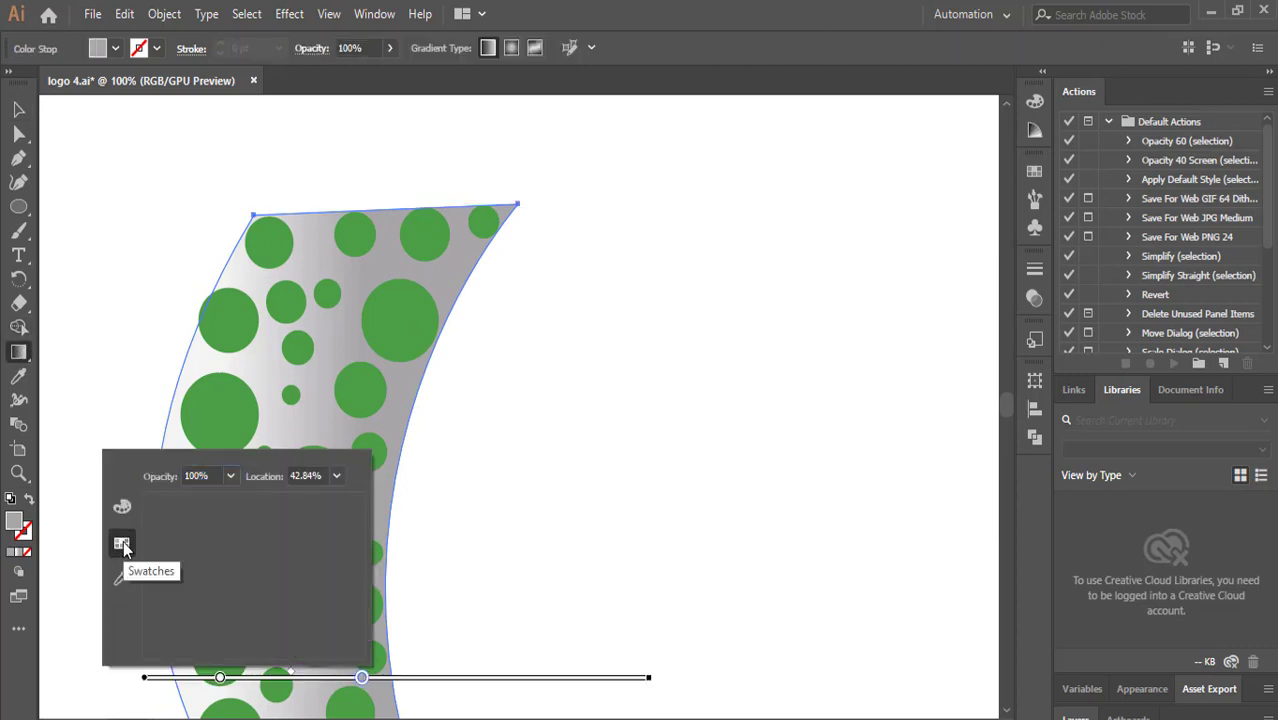
{"action": "left_click", "coordinate": [122, 506]}
{"action": "mouse_move", "coordinate": [180, 633]}
{"action": "left_mouse_down"}
{"action": "mouse_move", "coordinate": [216, 640]}
{"action": "mouse_move", "coordinate": [203, 642]}
{"action": "left_mouse_up"}
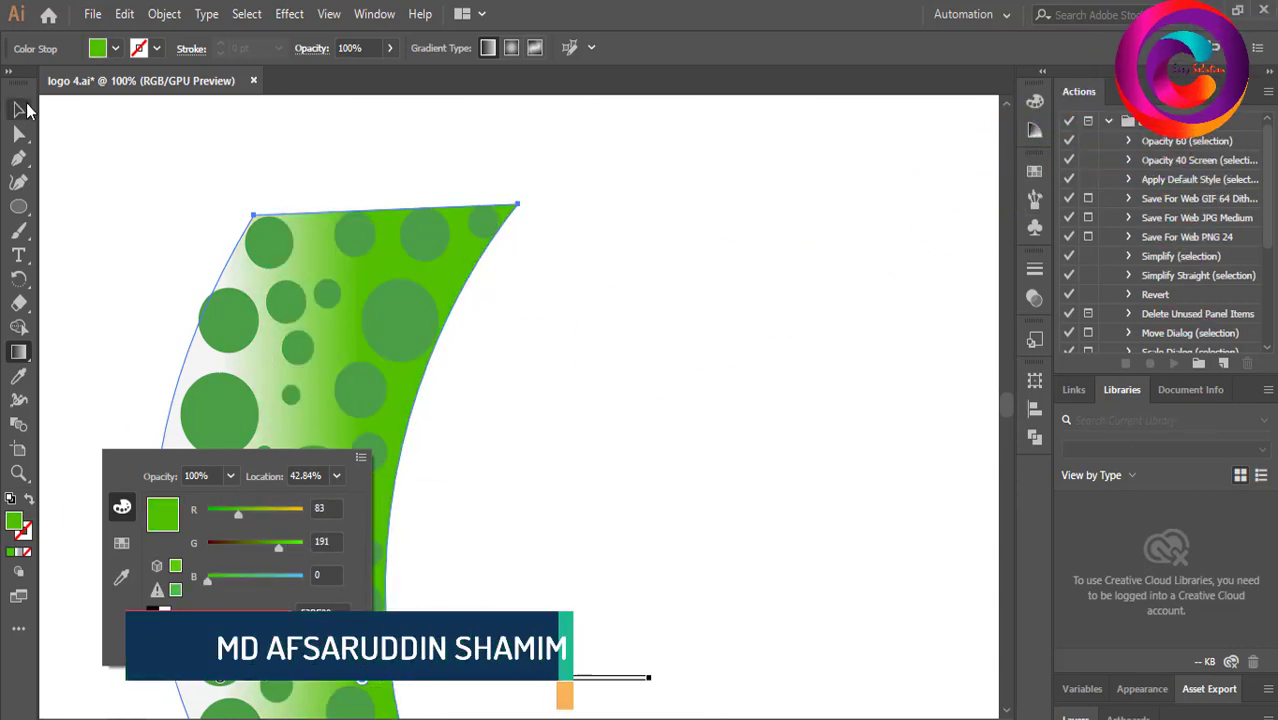
{"action": "left_click", "coordinate": [26, 108]}
{"action": "left_click", "coordinate": [22, 109]}
{"action": "left_click", "coordinate": [116, 152]}
Nudge a small circle near the crescent's lower right edge slightly into place.
{"action": "scroll", "coordinate": [176, 345], "scroll_direction": "down", "scroll_amount": 3}
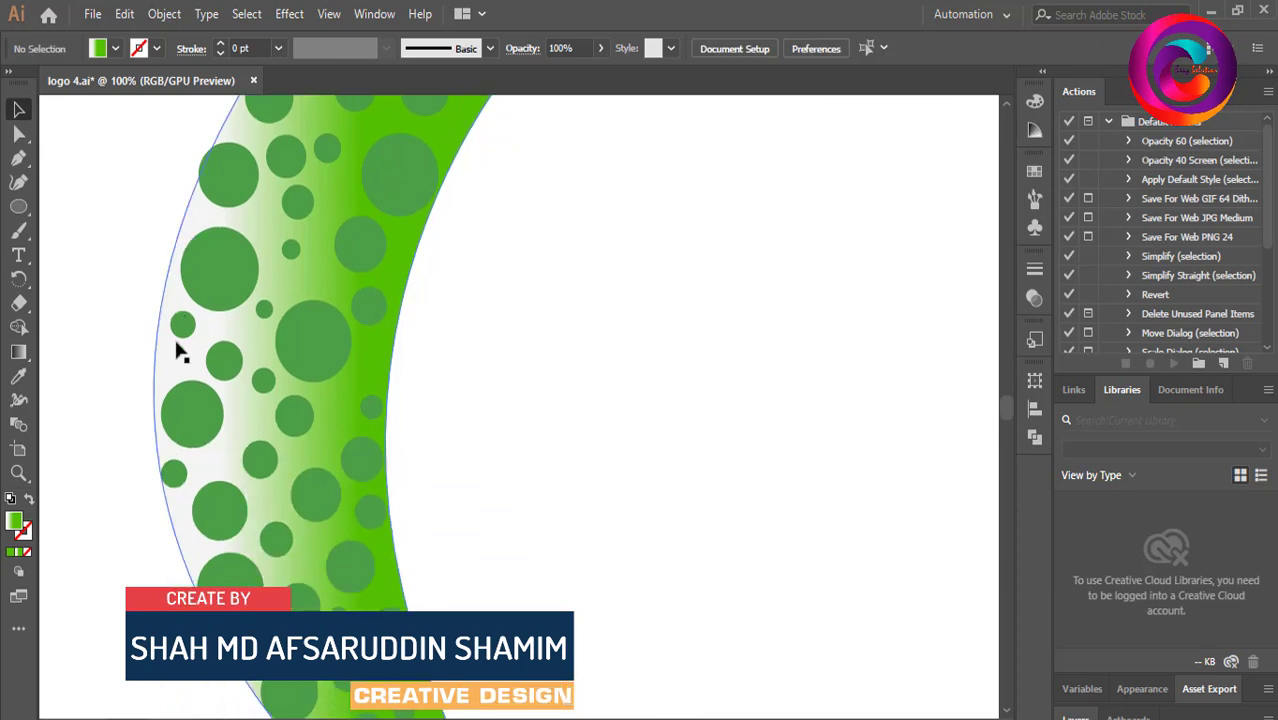
{"action": "scroll", "coordinate": [178, 355], "scroll_direction": "down", "scroll_amount": 4}
{"action": "left_click", "coordinate": [503, 563]}
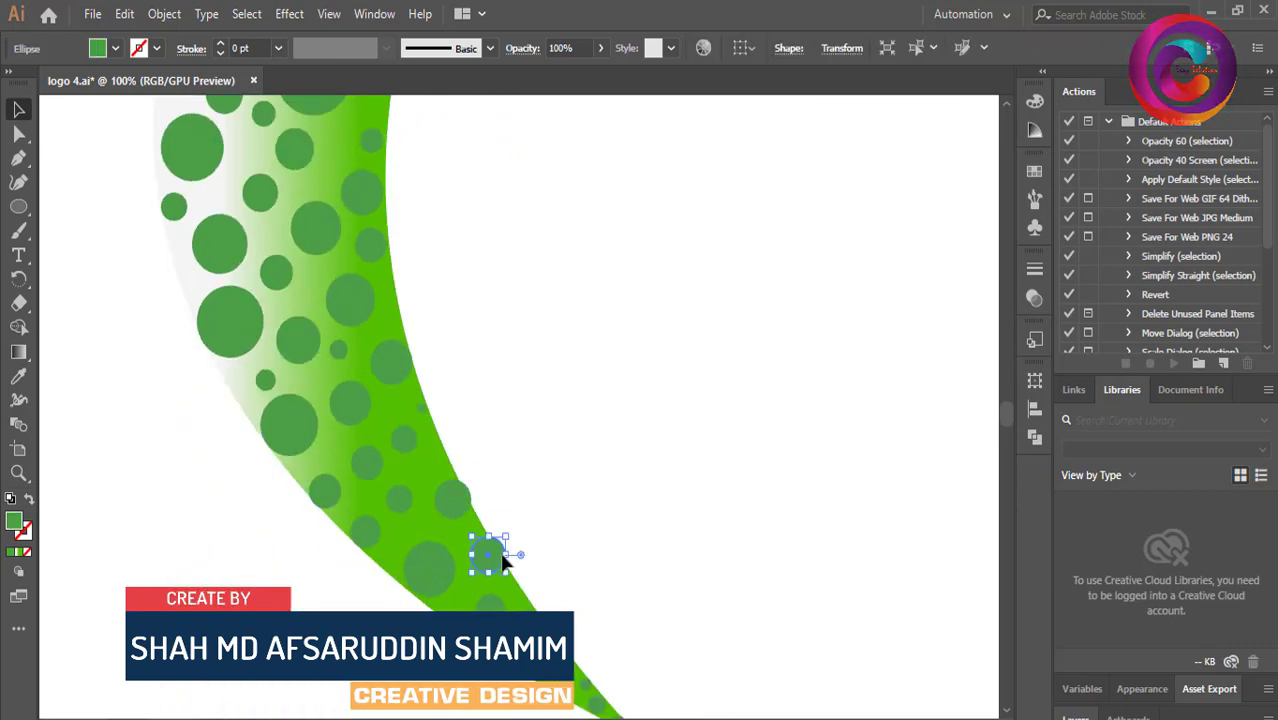
{"action": "left_click_drag", "start_coordinate": [491, 553], "coordinate": [487, 557]}
{"action": "left_click", "coordinate": [486, 508]}
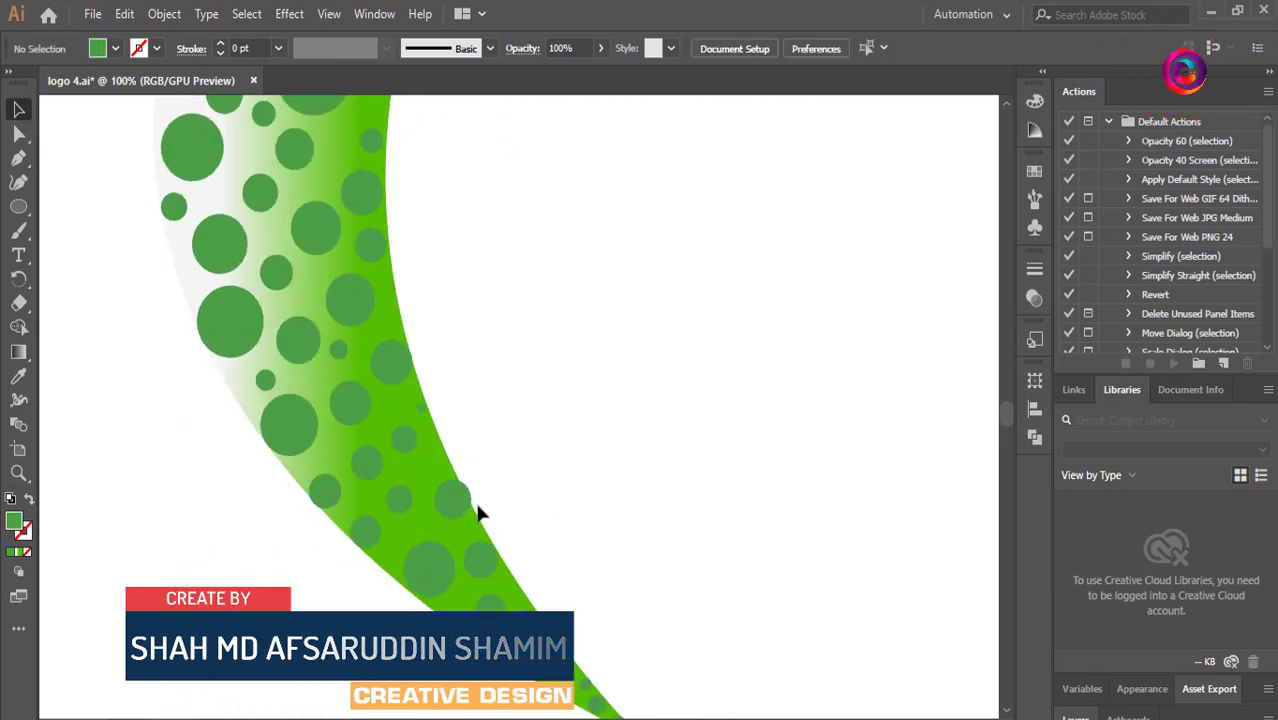
{"action": "left_click", "coordinate": [459, 499]}
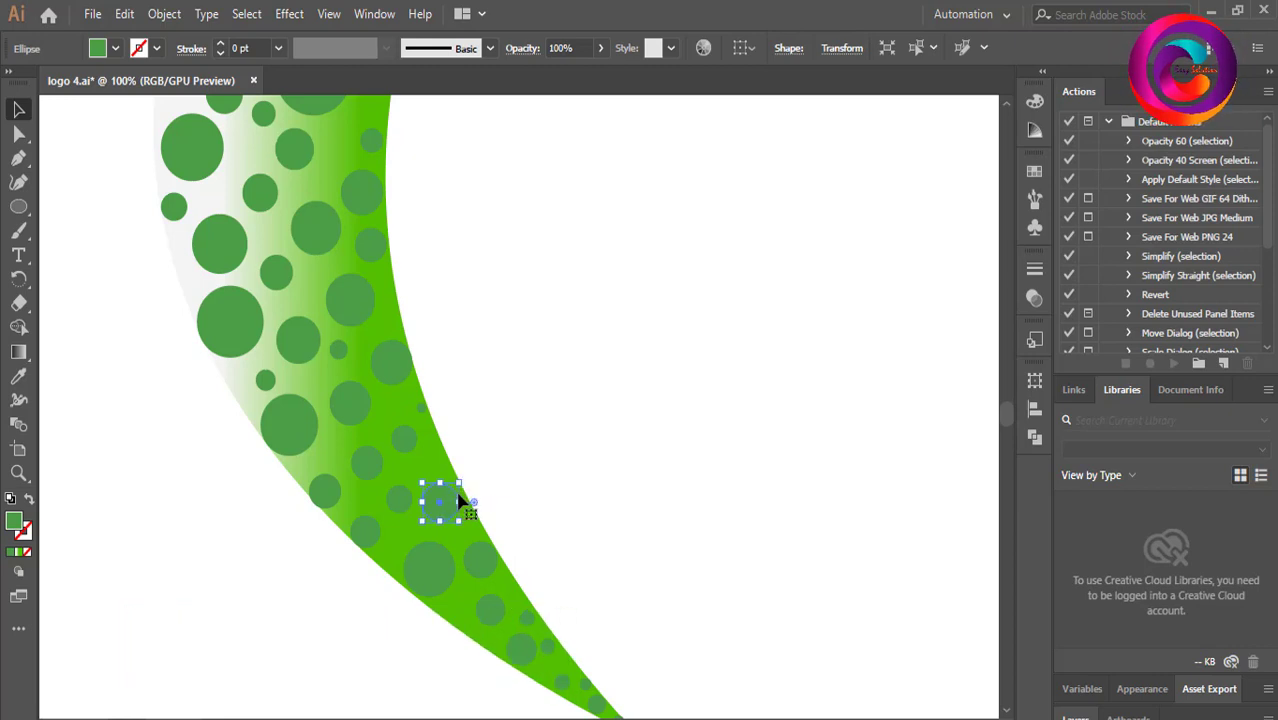
{"action": "left_click", "coordinate": [573, 448]}
{"action": "scroll", "coordinate": [577, 437], "scroll_direction": "down", "scroll_amount": 1}
{"action": "scroll", "coordinate": [580, 432], "scroll_direction": "up", "scroll_amount": 7}
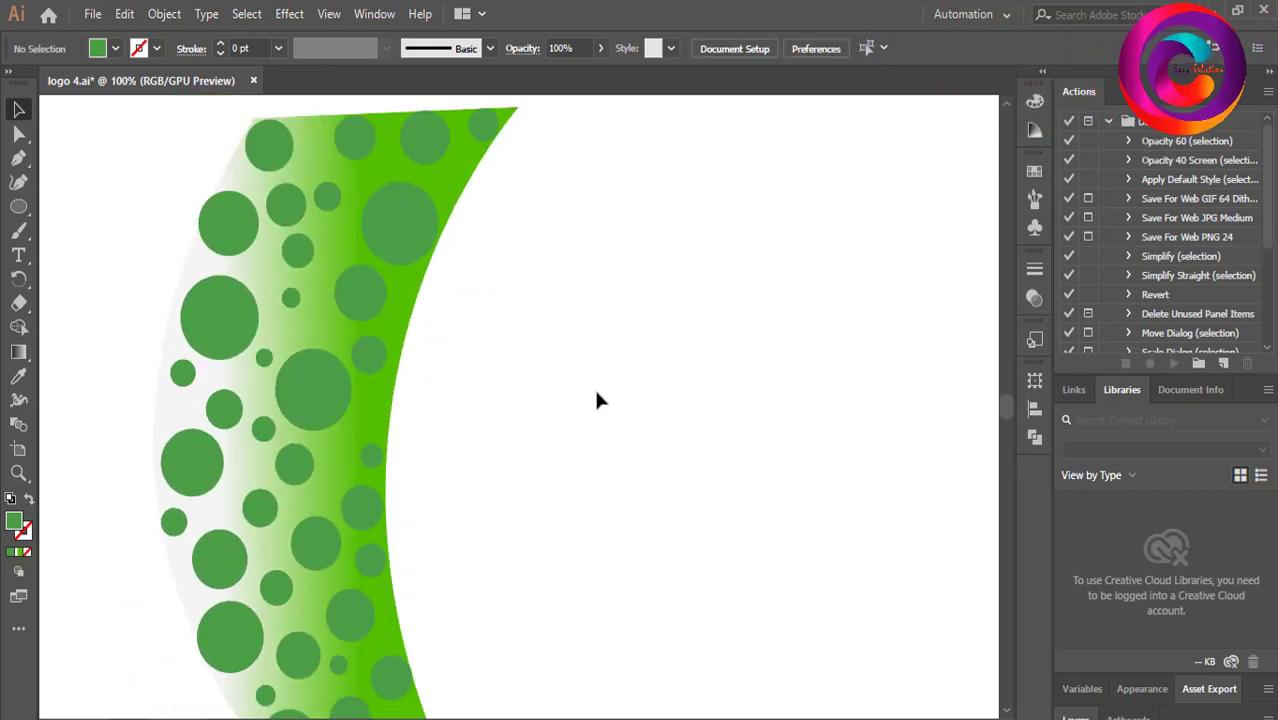
Delete the gradient crescent shape from behind the green circles.
{"action": "key", "text": "ctrl+minus"}
{"action": "key", "text": "ctrl+minus"}
{"action": "key", "text": "ctrl+minus"}
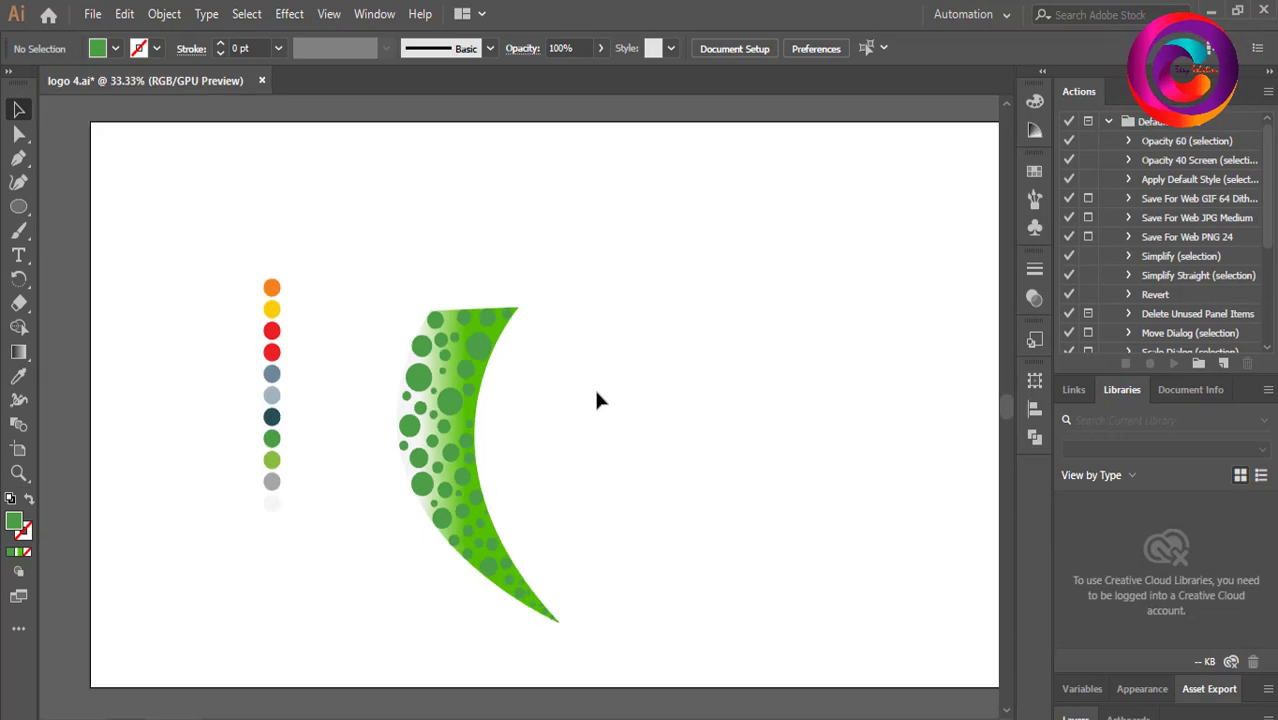
{"action": "left_click", "coordinate": [506, 333]}
{"action": "key", "text": "Delete"}
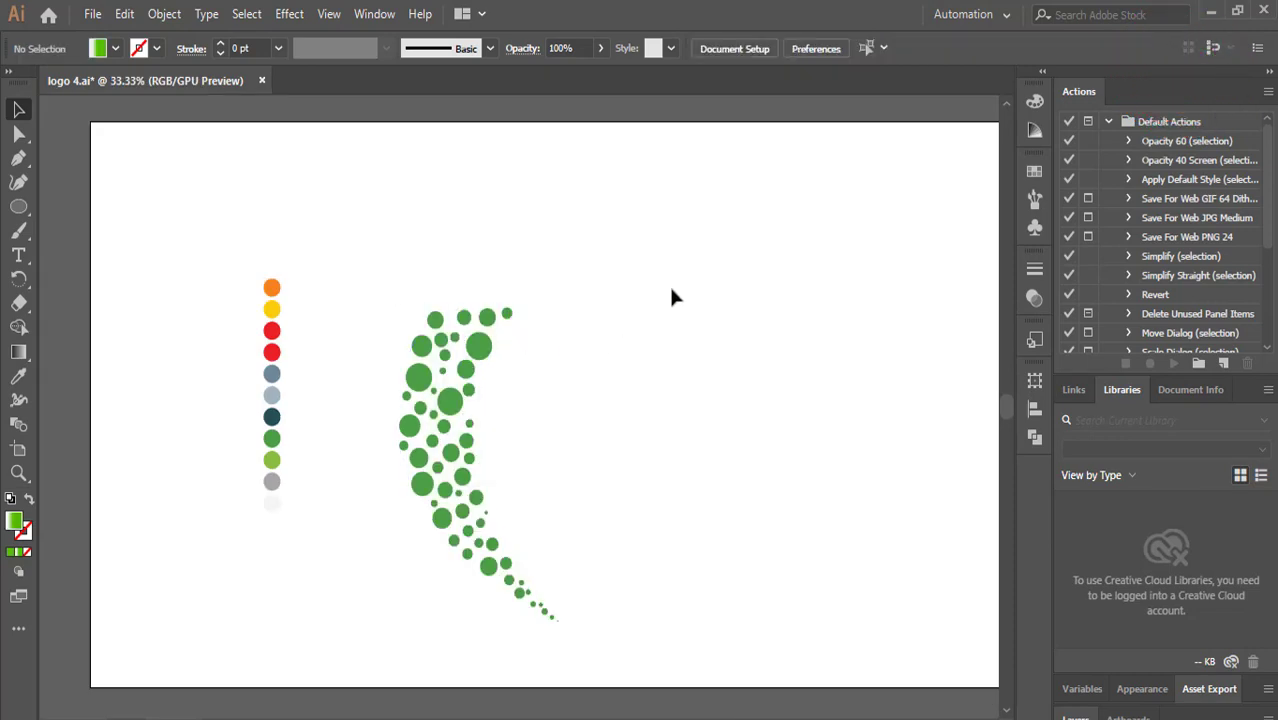
Select all the green circles and group them.
{"action": "left_click_drag", "start_coordinate": [380, 305], "coordinate": [613, 620]}
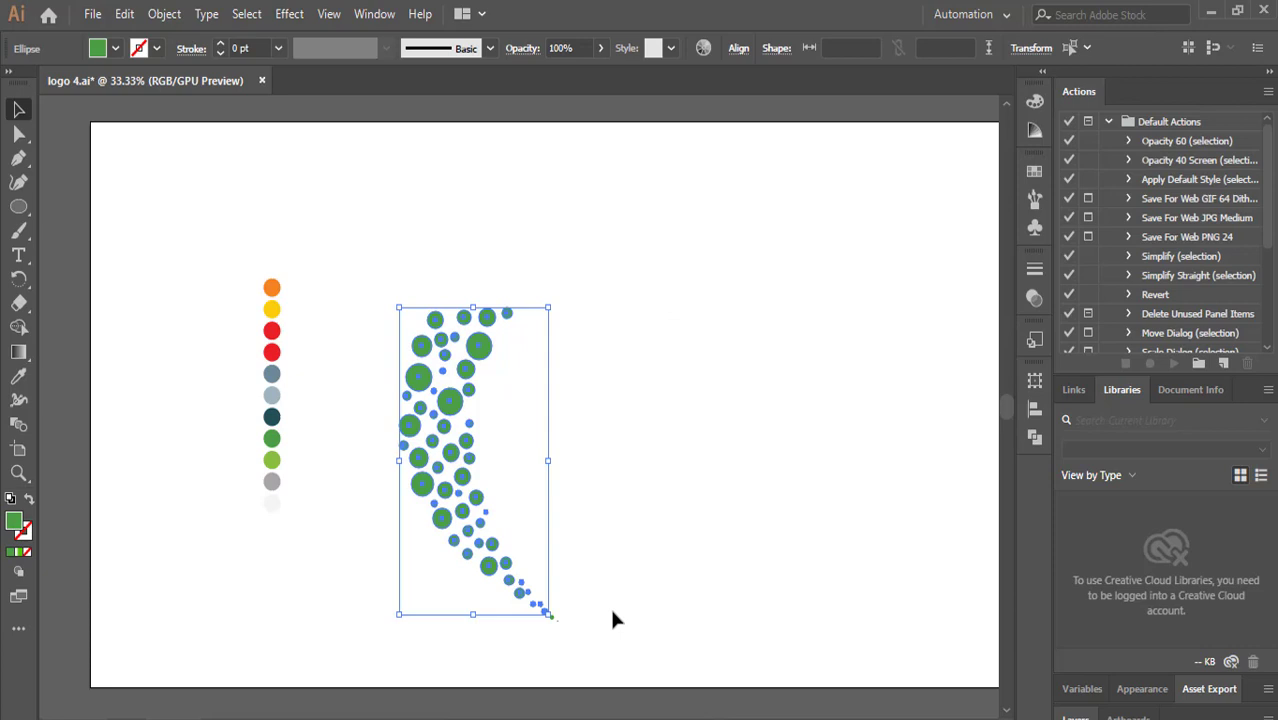
{"action": "left_click", "coordinate": [643, 524]}
{"action": "left_click_drag", "start_coordinate": [364, 278], "coordinate": [630, 652]}
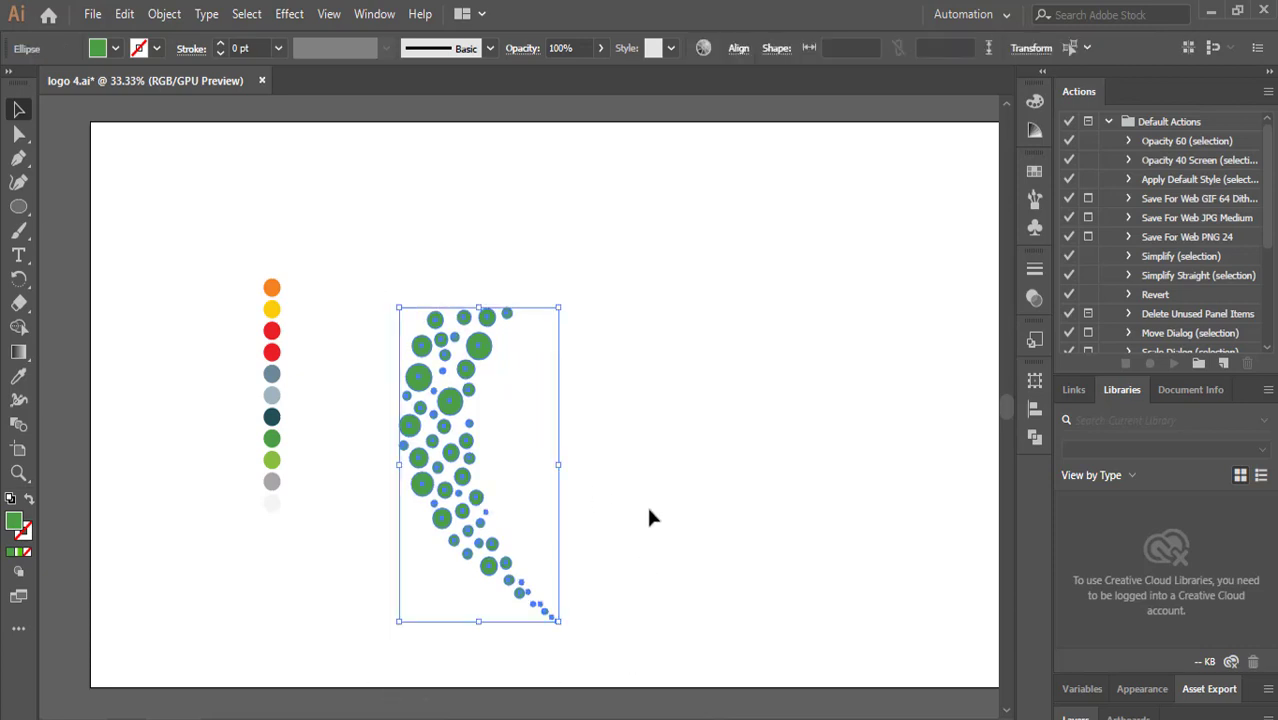
{"action": "key", "text": "ctrl+g"}
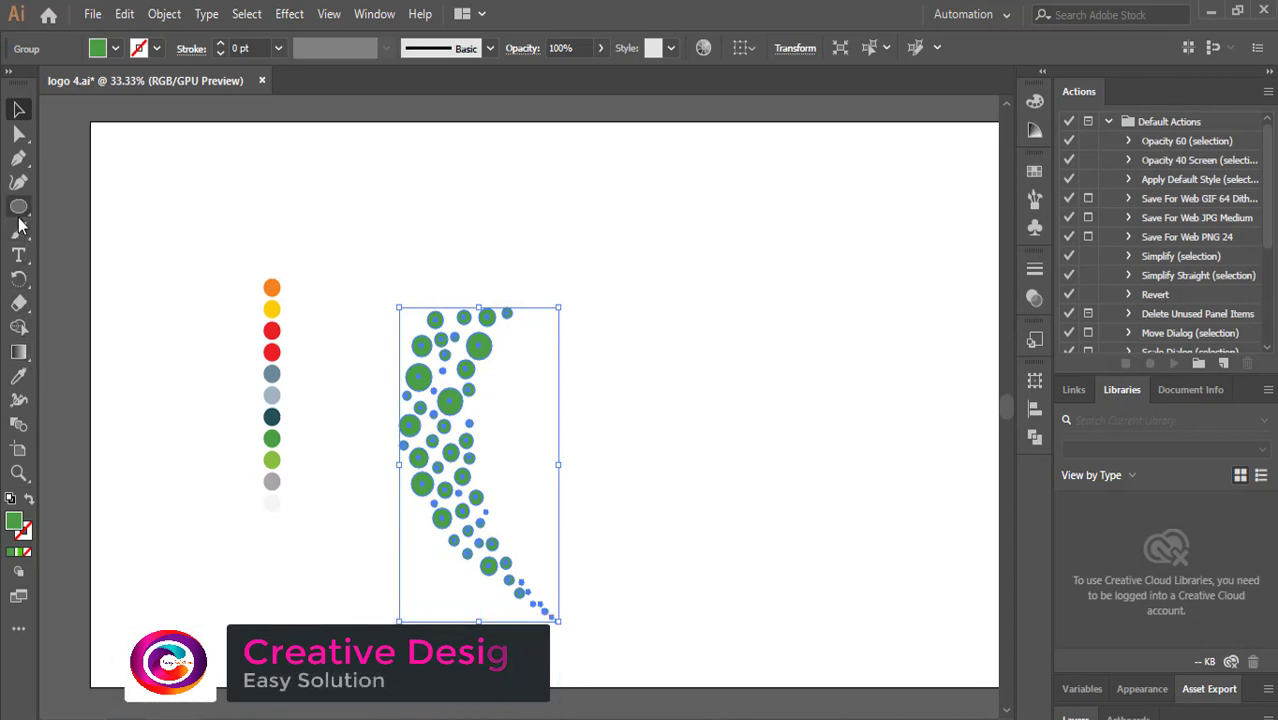
Rotate a copy of the circle group around the lower tip, then repeat the rotated copy four more times.
{"action": "left_click", "coordinate": [20, 278]}
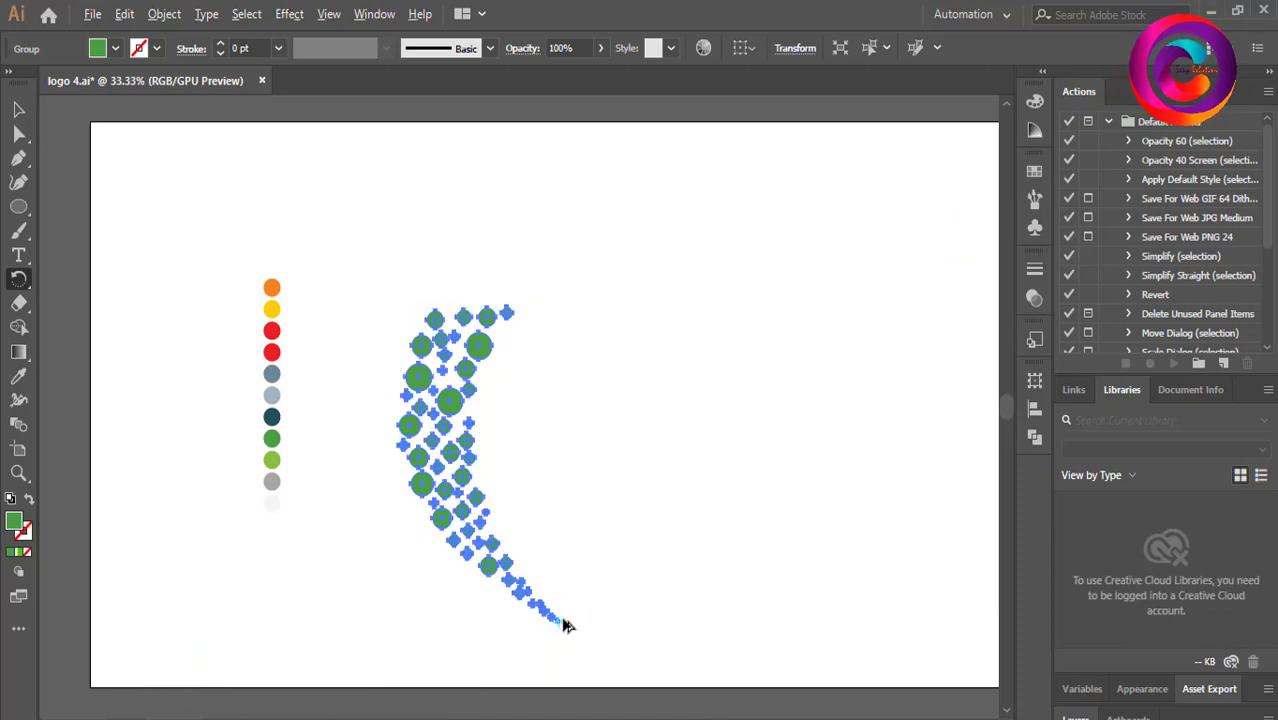
{"action": "left_click_drag", "start_coordinate": [519, 312], "coordinate": [645, 365]}
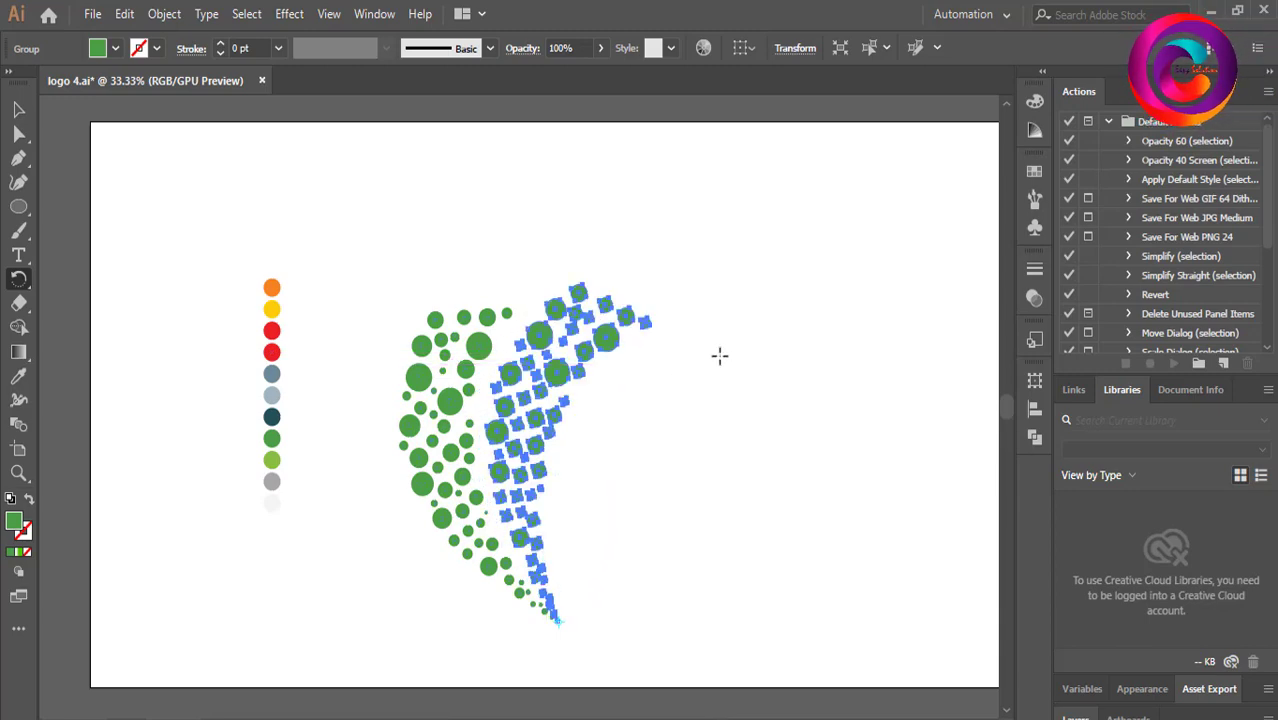
{"action": "key", "text": "ctrl+d"}
{"action": "key", "text": "ctrl+d"}
{"action": "key", "text": "ctrl+d"}
{"action": "key", "text": "ctrl+d"}
{"action": "key", "text": "ctrl+d"}
{"action": "key", "text": "ctrl+d"}
{"action": "key", "text": "ctrl+d"}
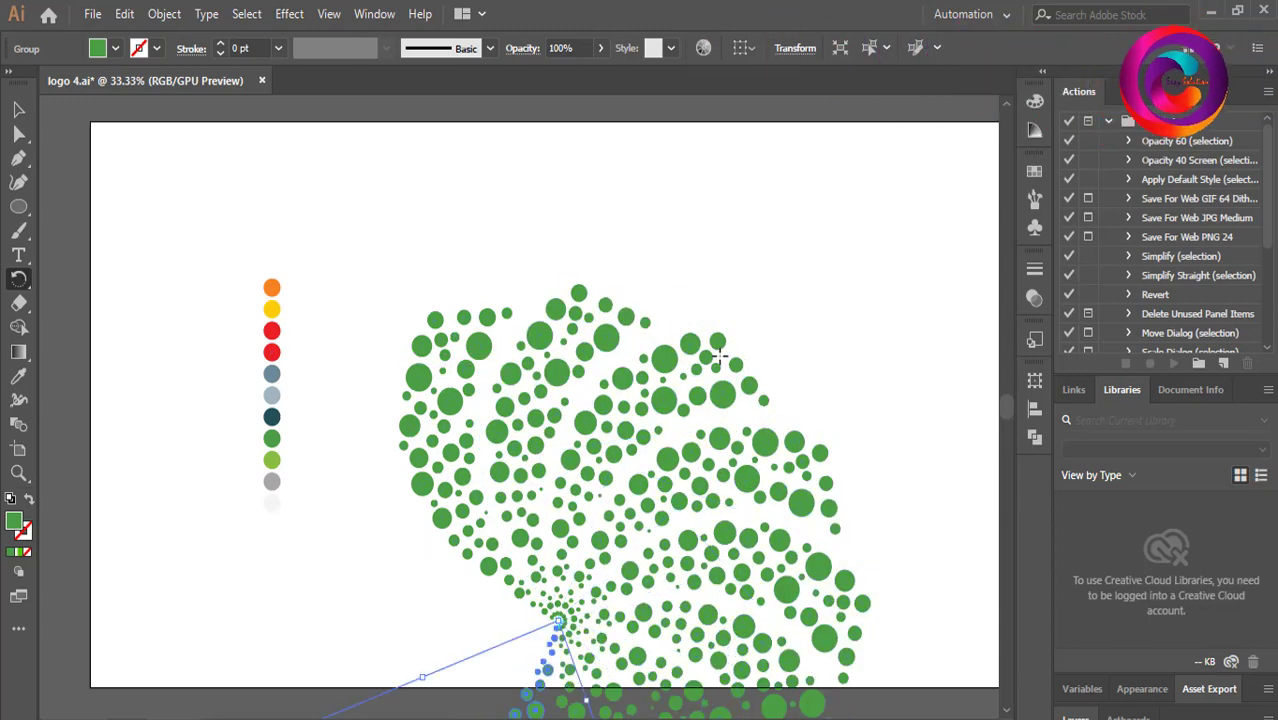
{"action": "scroll", "coordinate": [713, 330], "scroll_direction": "down", "scroll_amount": 2}
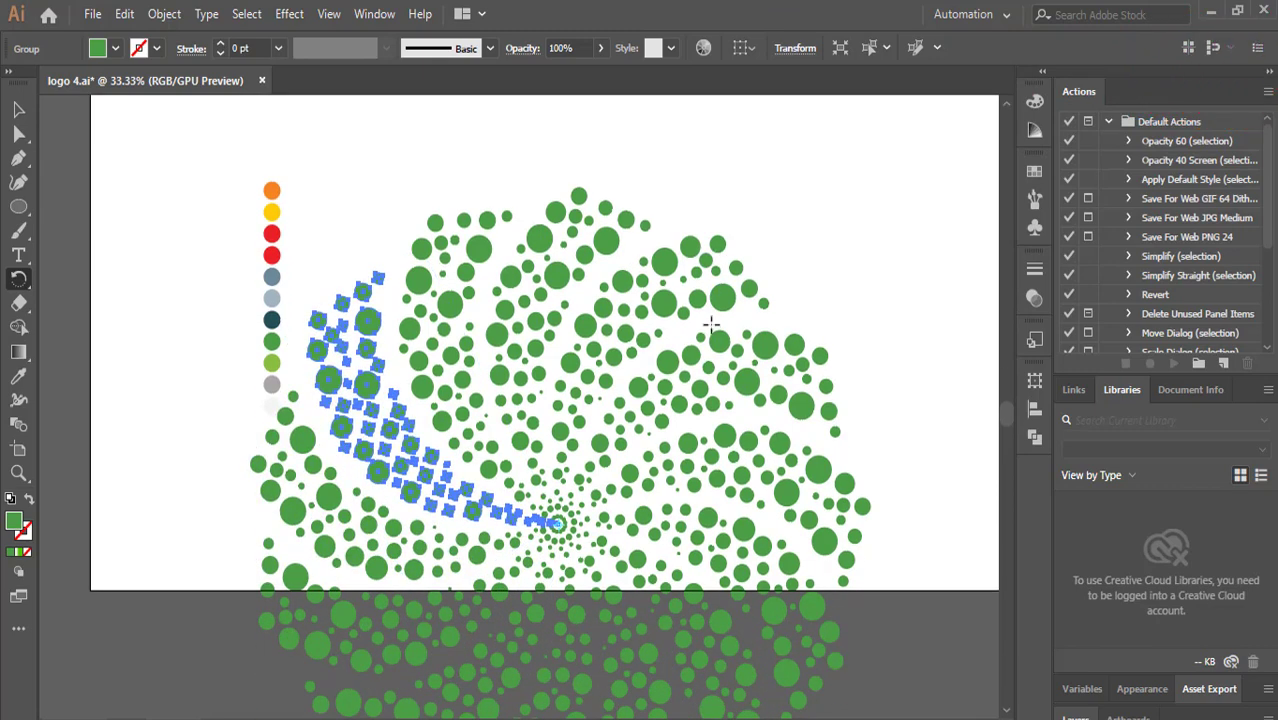
Select all the rotated circle groups and shift them into position.
{"action": "key", "text": "v"}
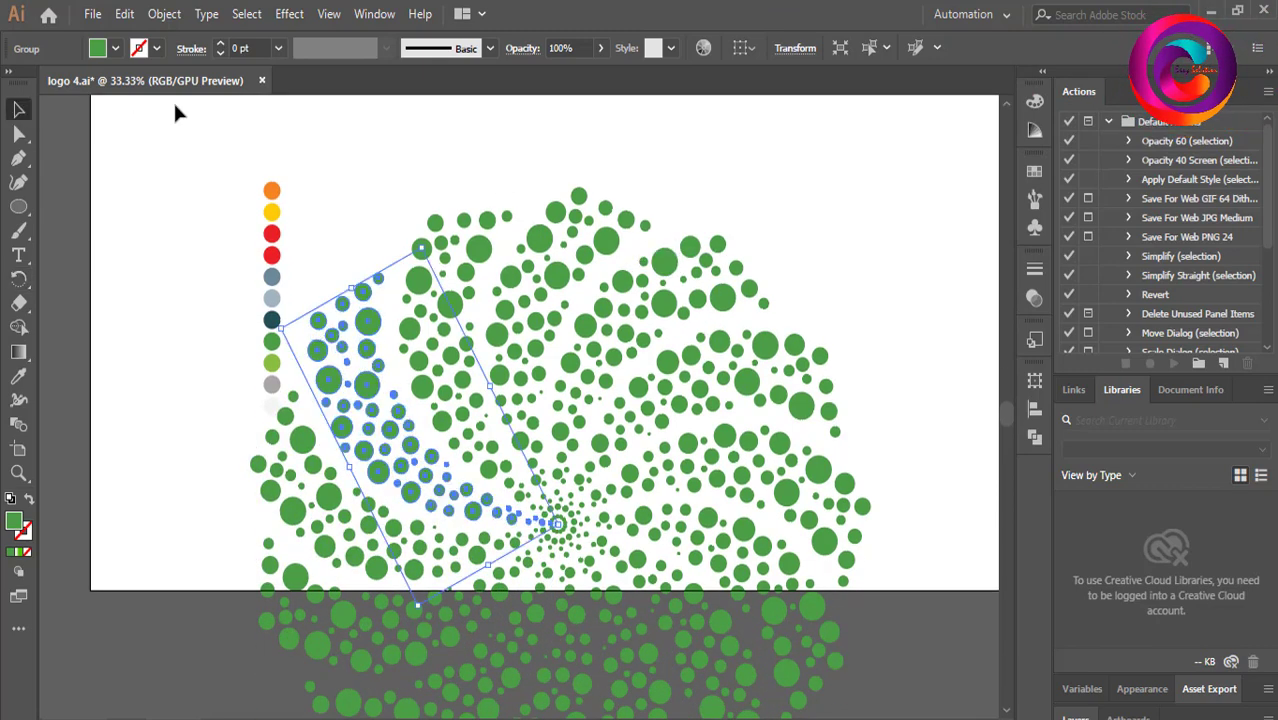
{"action": "left_click", "coordinate": [562, 157]}
{"action": "left_click_drag", "start_coordinate": [342, 192], "coordinate": [798, 690]}
{"action": "scroll", "coordinate": [705, 498], "scroll_direction": "down", "scroll_amount": 4}
{"action": "scroll", "coordinate": [672, 468], "scroll_direction": "up", "scroll_amount": 8}
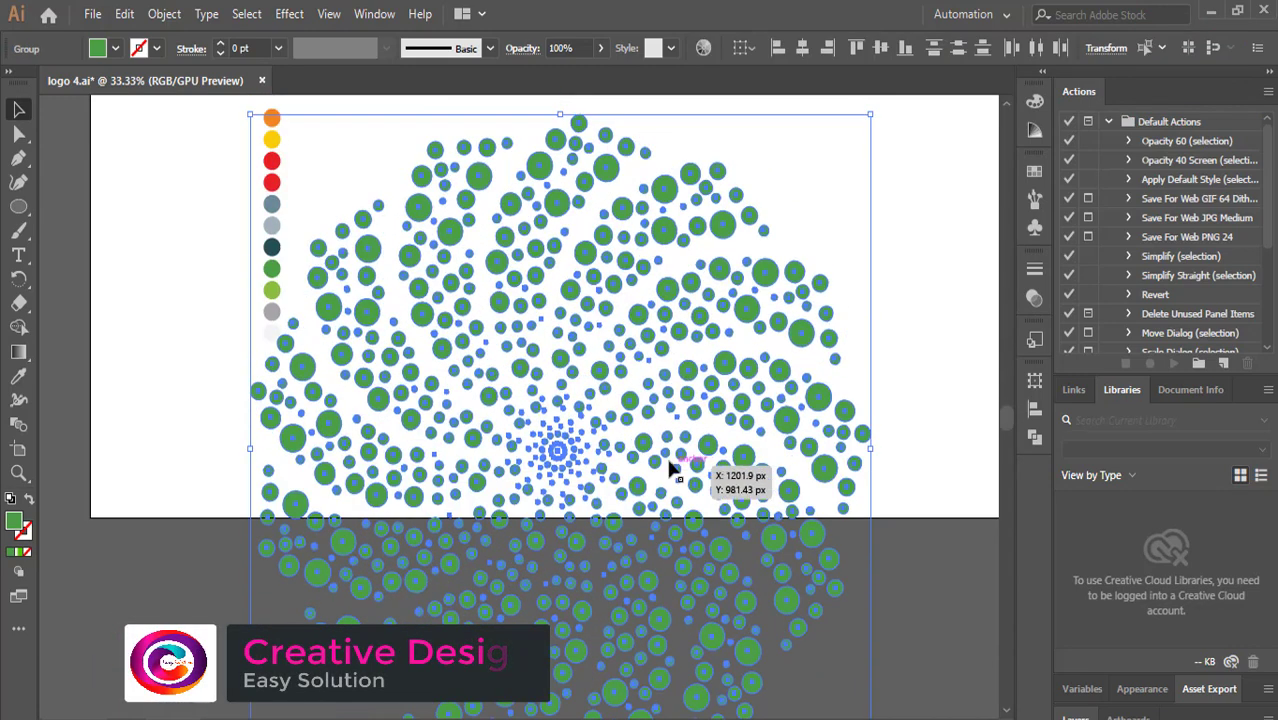
{"action": "left_click_drag", "start_coordinate": [608, 279], "coordinate": [560, 364]}
{"action": "left_click", "coordinate": [664, 213]}
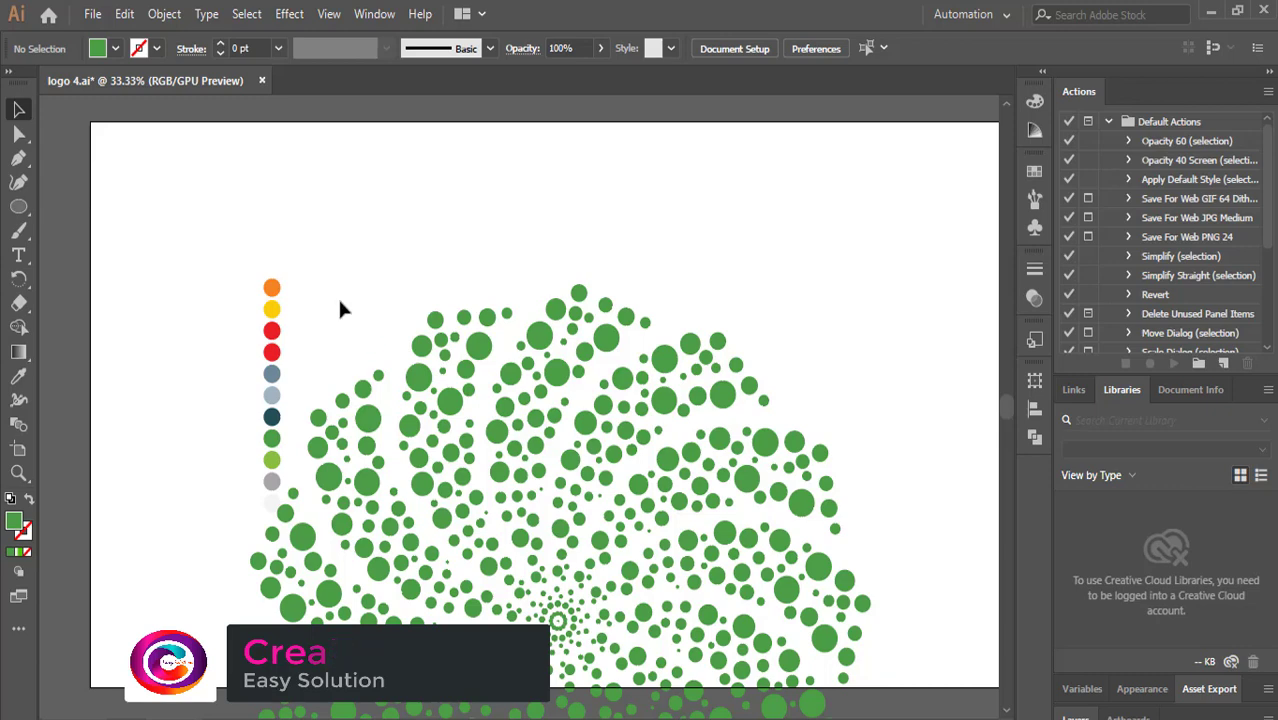
{"action": "left_click_drag", "start_coordinate": [277, 487], "coordinate": [122, 347]}
{"action": "left_click", "coordinate": [403, 245]}
{"action": "scroll", "coordinate": [283, 254], "scroll_direction": "down", "scroll_amount": 2}
{"action": "scroll", "coordinate": [786, 700], "scroll_direction": "down", "scroll_amount": 4}
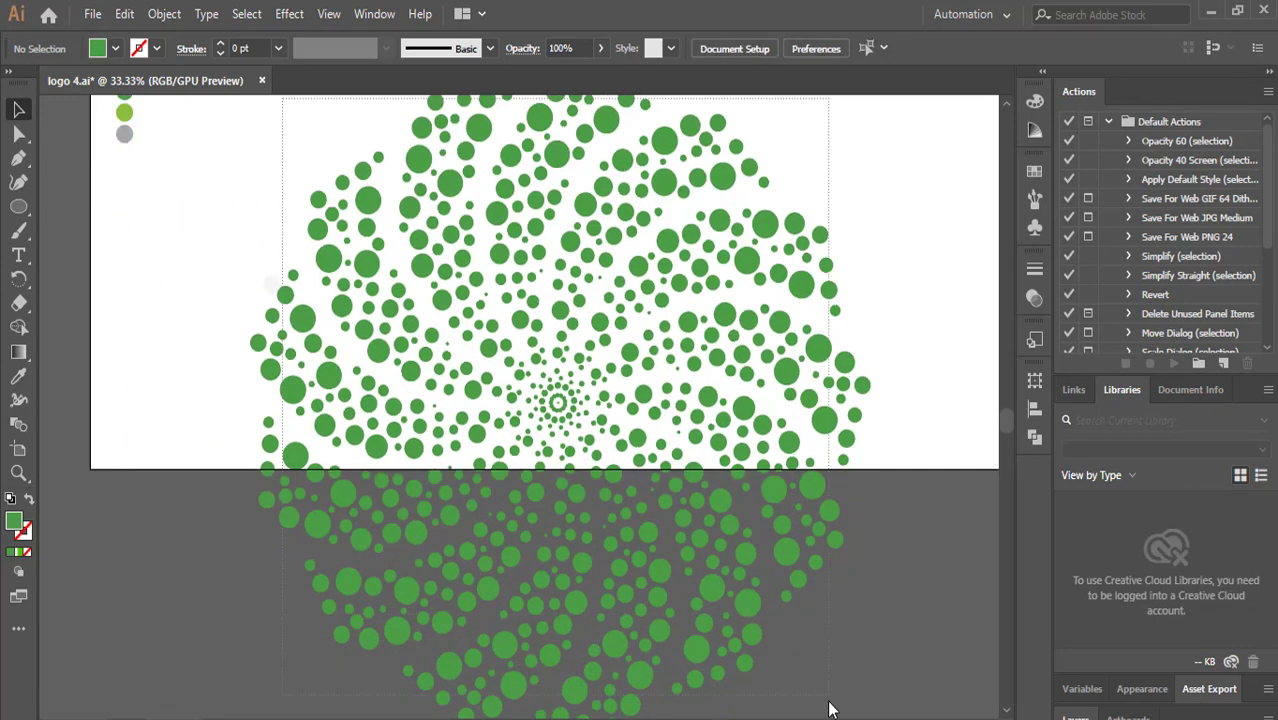
Scale the whole circular pattern down and move it up onto the artboard.
{"action": "left_click", "coordinate": [804, 657]}
{"action": "scroll", "coordinate": [503, 437], "scroll_direction": "up", "scroll_amount": 7}
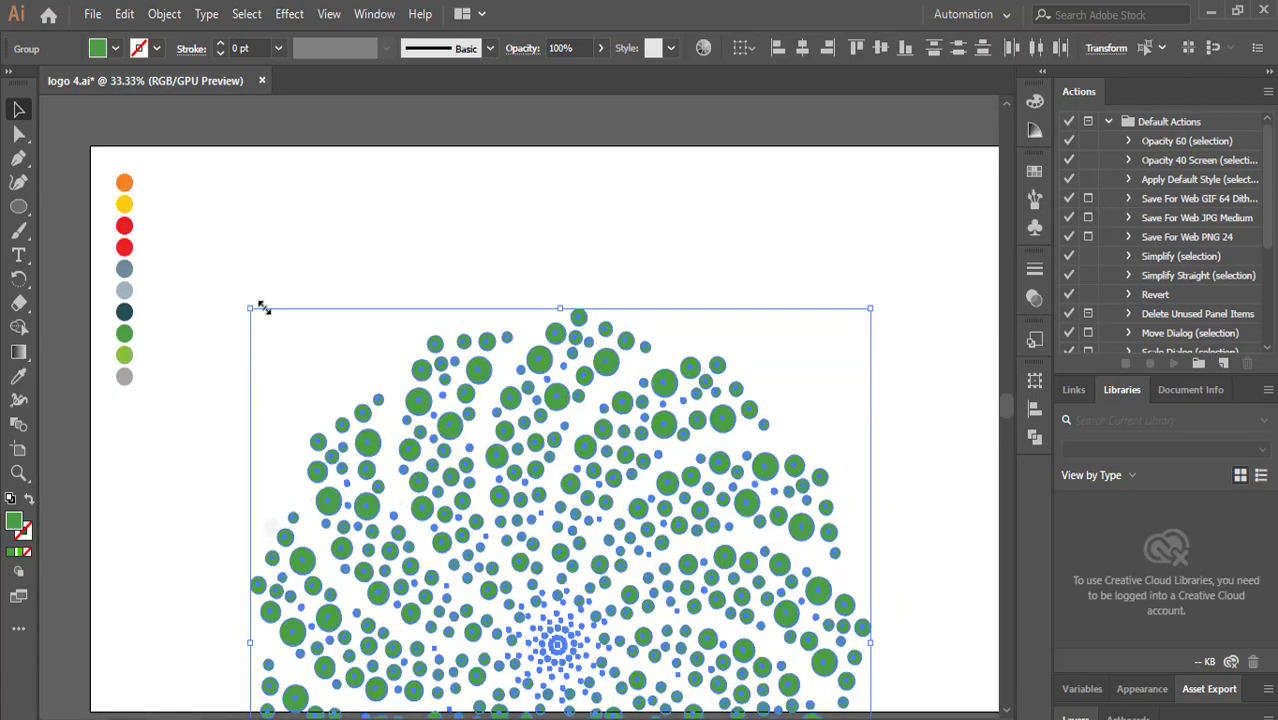
{"action": "left_click_drag", "start_coordinate": [252, 308], "coordinate": [452, 525]}
{"action": "left_click_drag", "start_coordinate": [600, 601], "coordinate": [467, 271]}
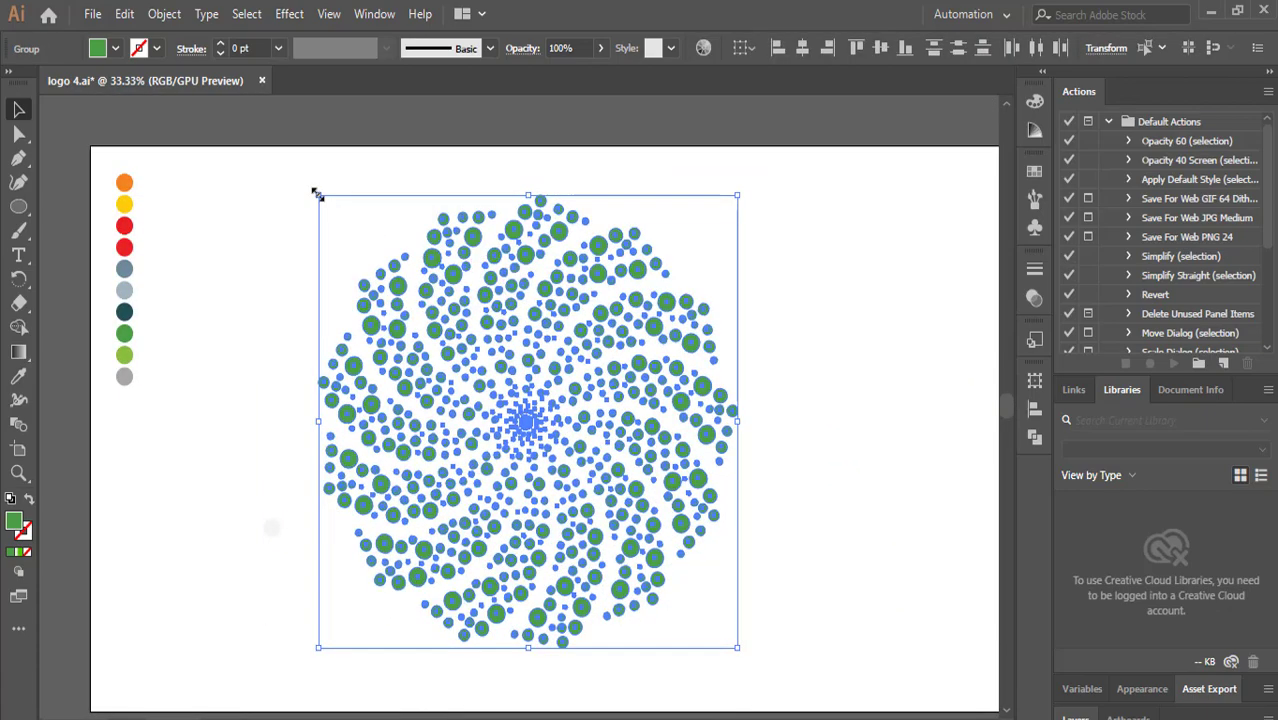
Scale the circular pattern further down and recenter it on the artboard.
{"action": "left_click_drag", "start_coordinate": [318, 195], "coordinate": [388, 271]}
{"action": "left_click_drag", "start_coordinate": [525, 381], "coordinate": [468, 315]}
{"action": "left_click", "coordinate": [783, 393]}
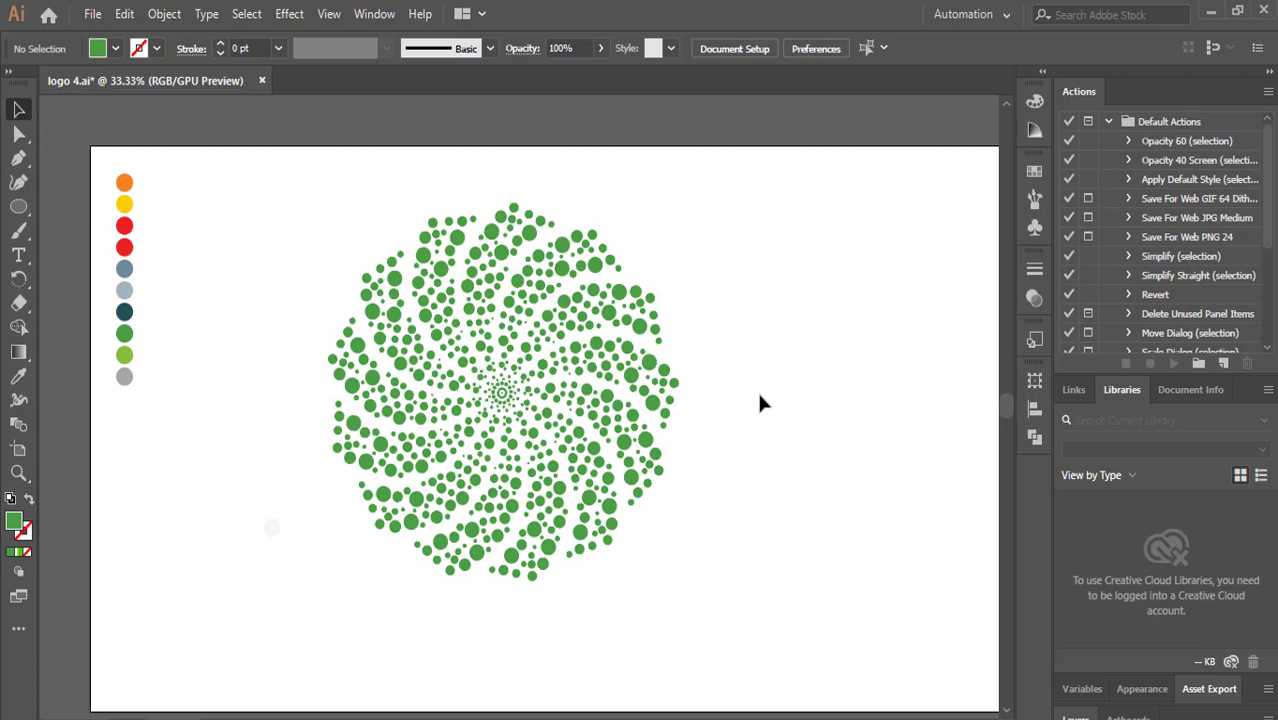
Scale the circular pattern down slightly from its top-left corner.
{"action": "left_click_drag", "start_coordinate": [318, 250], "coordinate": [691, 593]}
{"action": "left_click", "coordinate": [785, 428]}
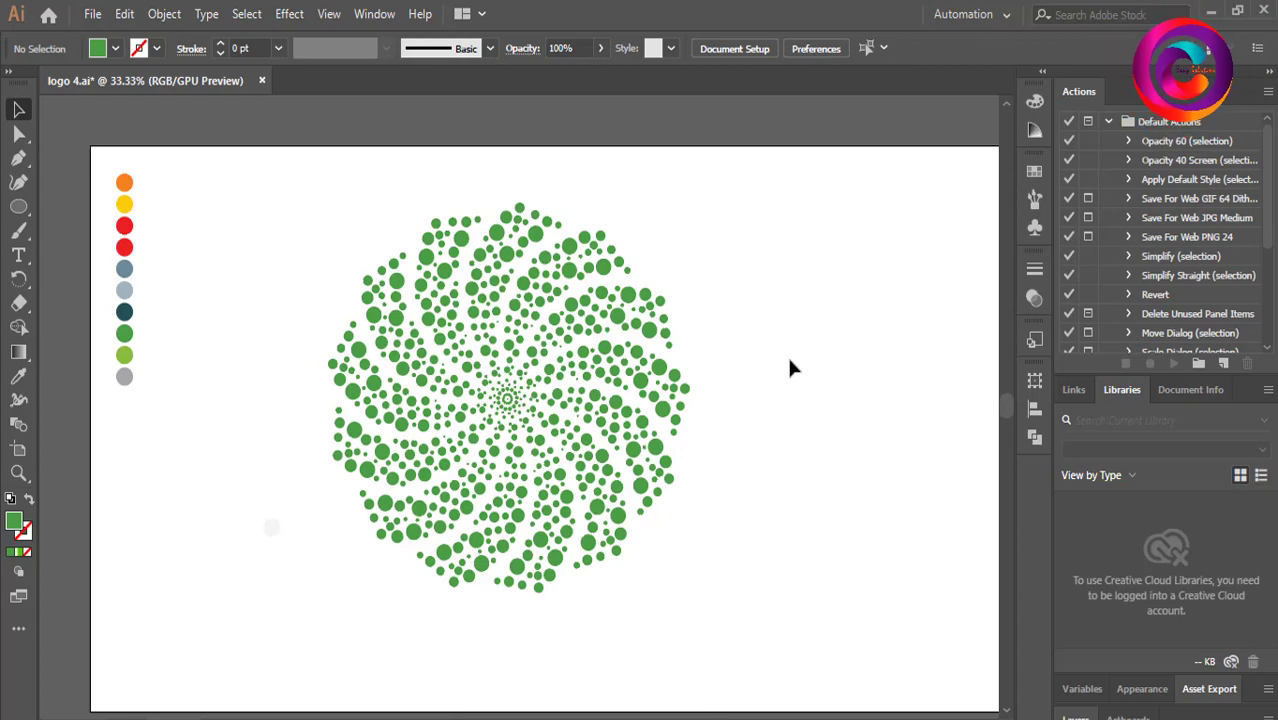
{"action": "left_click_drag", "start_coordinate": [324, 263], "coordinate": [727, 562]}
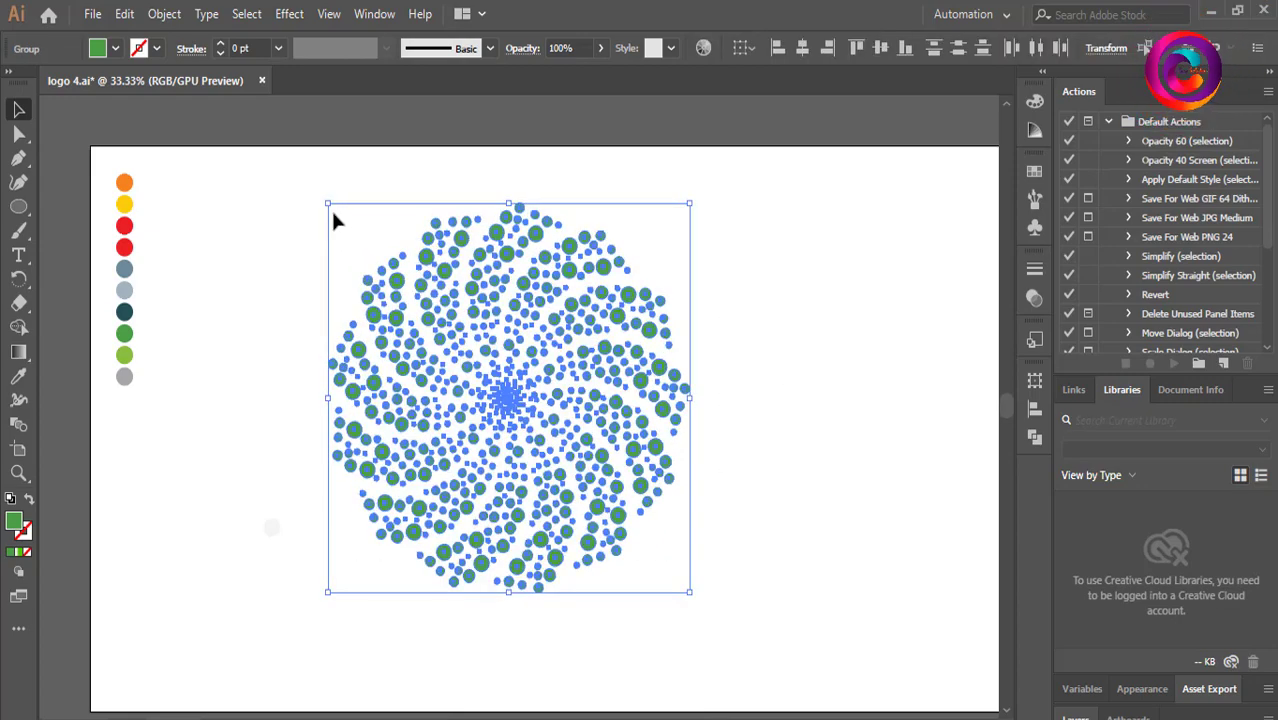
{"action": "left_click_drag", "start_coordinate": [328, 206], "coordinate": [374, 251]}
{"action": "left_click", "coordinate": [844, 371]}
{"action": "left_click", "coordinate": [572, 325]}
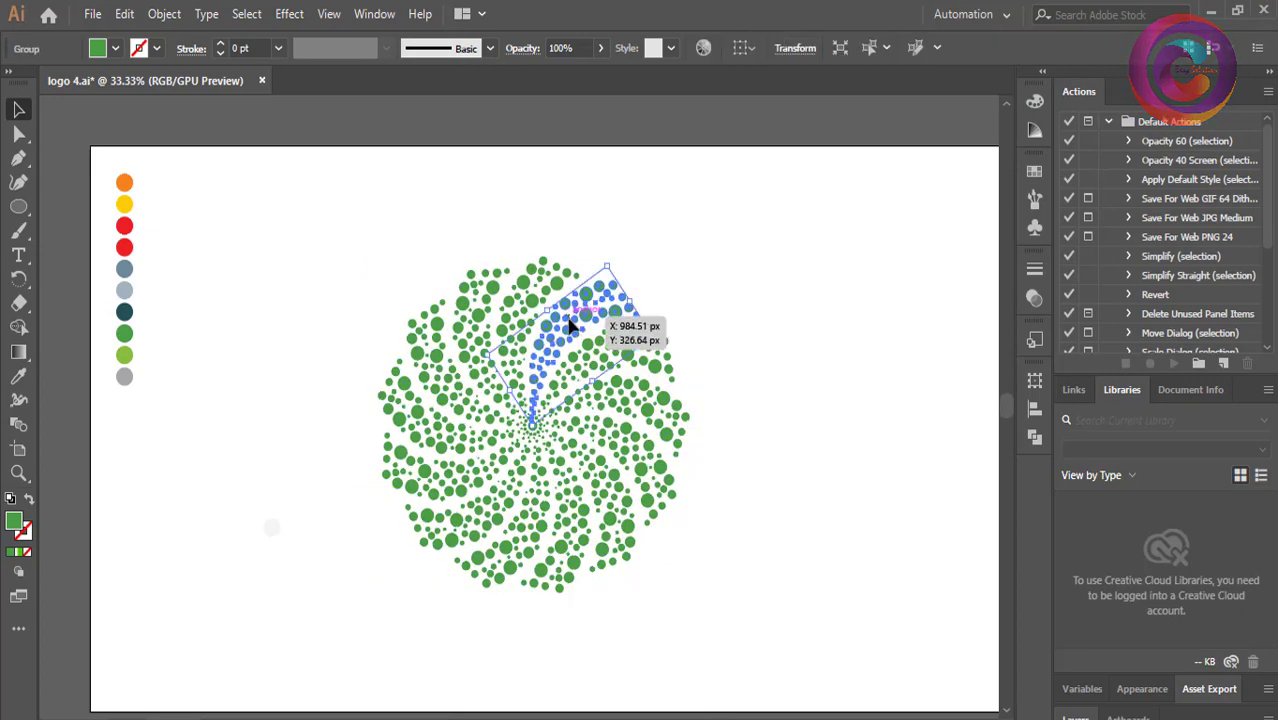
{"action": "left_click", "coordinate": [28, 352]}
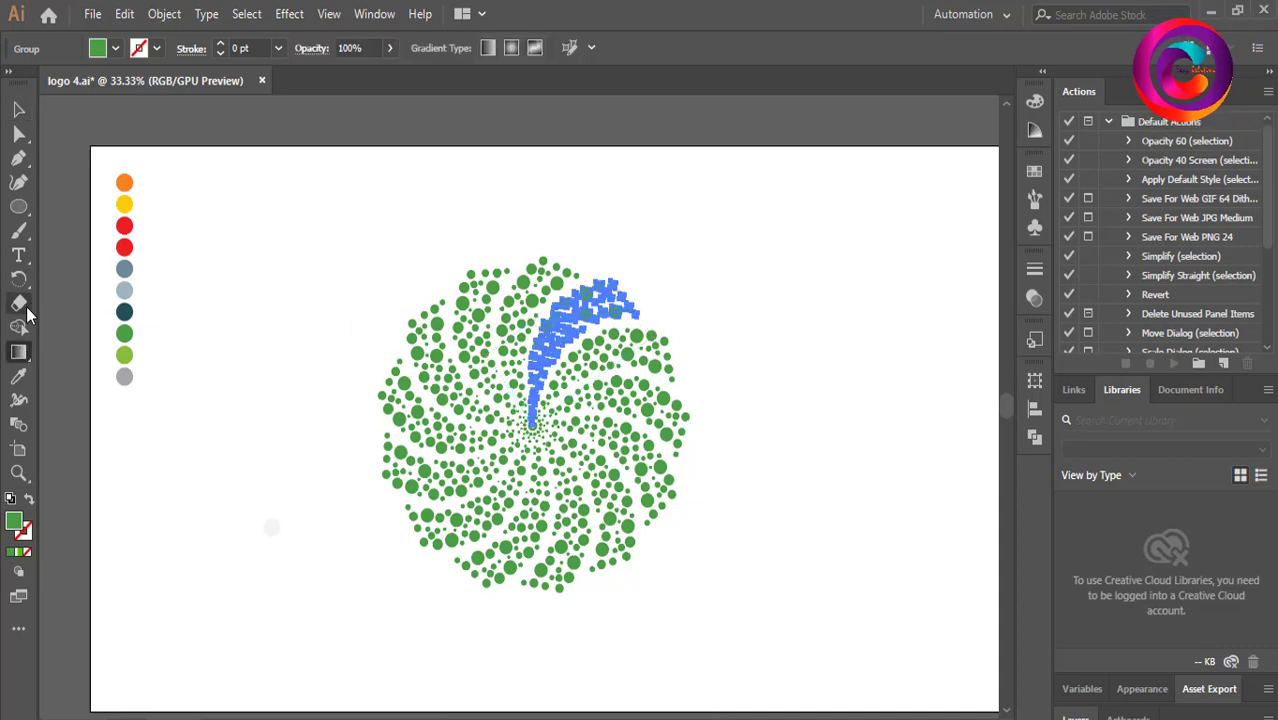
{"action": "left_click", "coordinate": [18, 109]}
{"action": "left_click", "coordinate": [427, 257]}
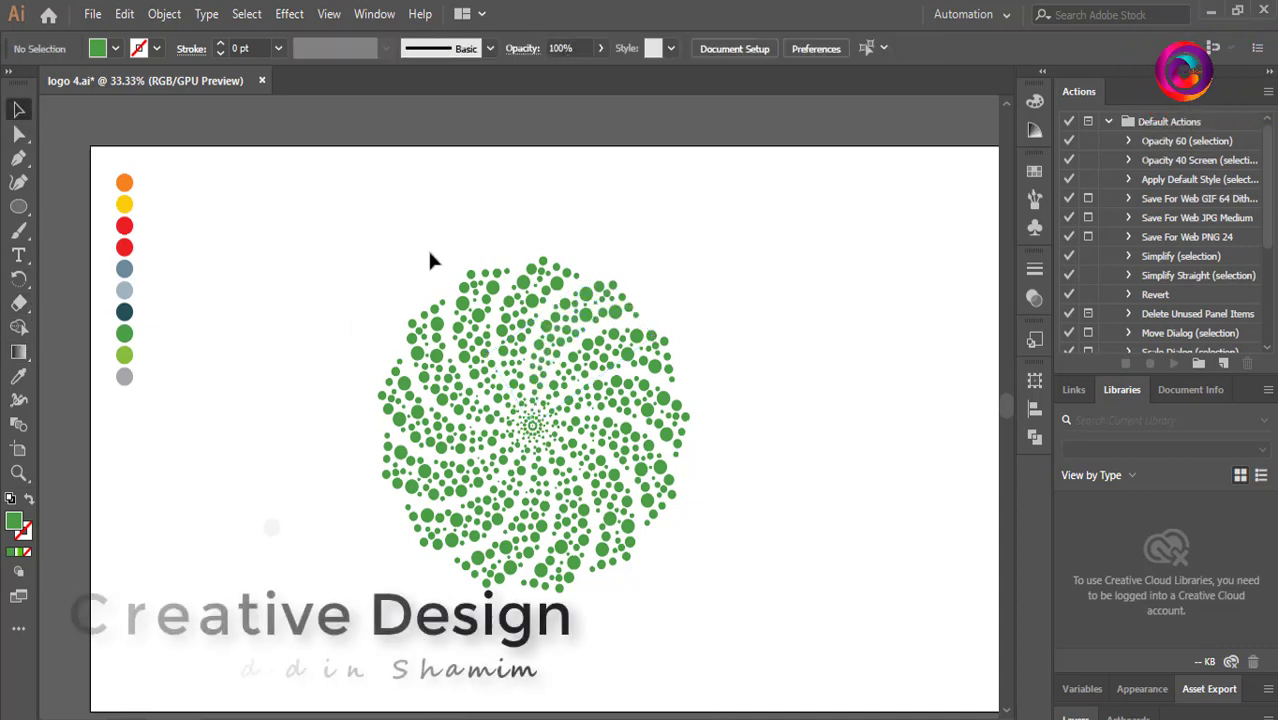
Recolor the arm of circles above the center orange by sampling the orange swatch.
{"action": "left_click", "coordinate": [556, 334]}
{"action": "left_click", "coordinate": [18, 376]}
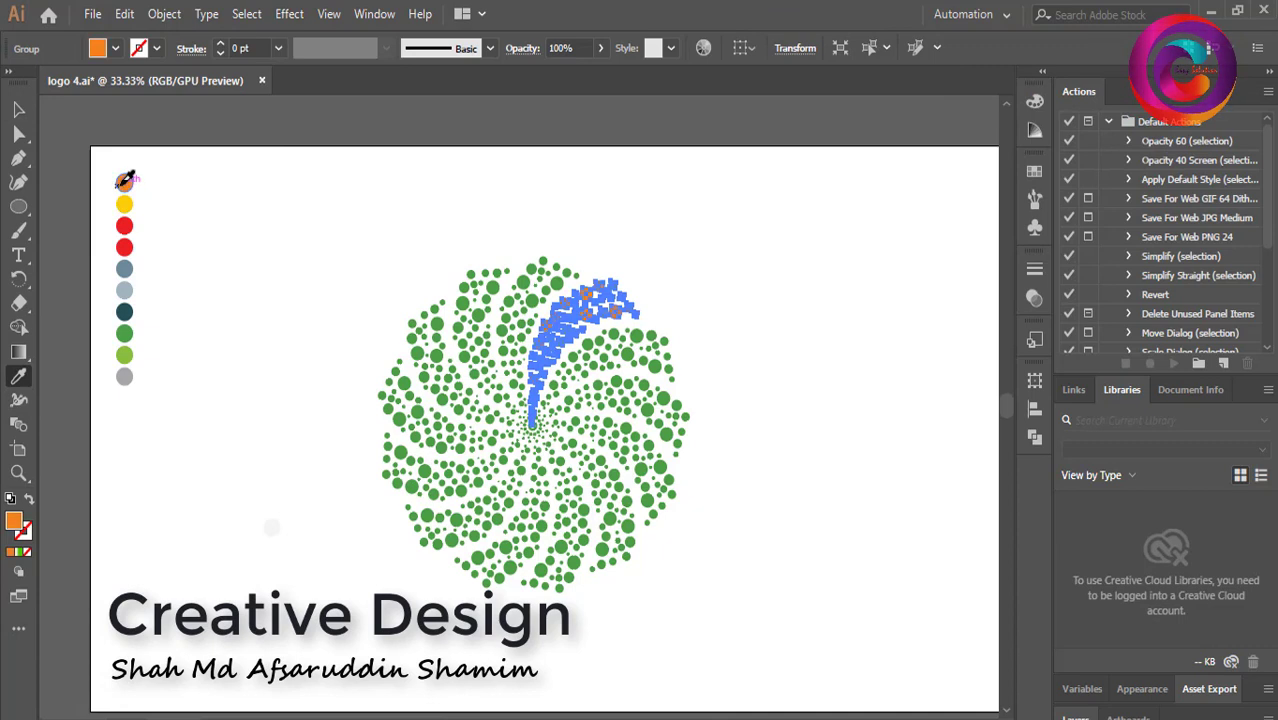
{"action": "left_click", "coordinate": [124, 180]}
Recolor the next arm clockwise yellow by sampling the yellow swatch.
{"action": "key", "text": "v"}
{"action": "left_click", "coordinate": [194, 225]}
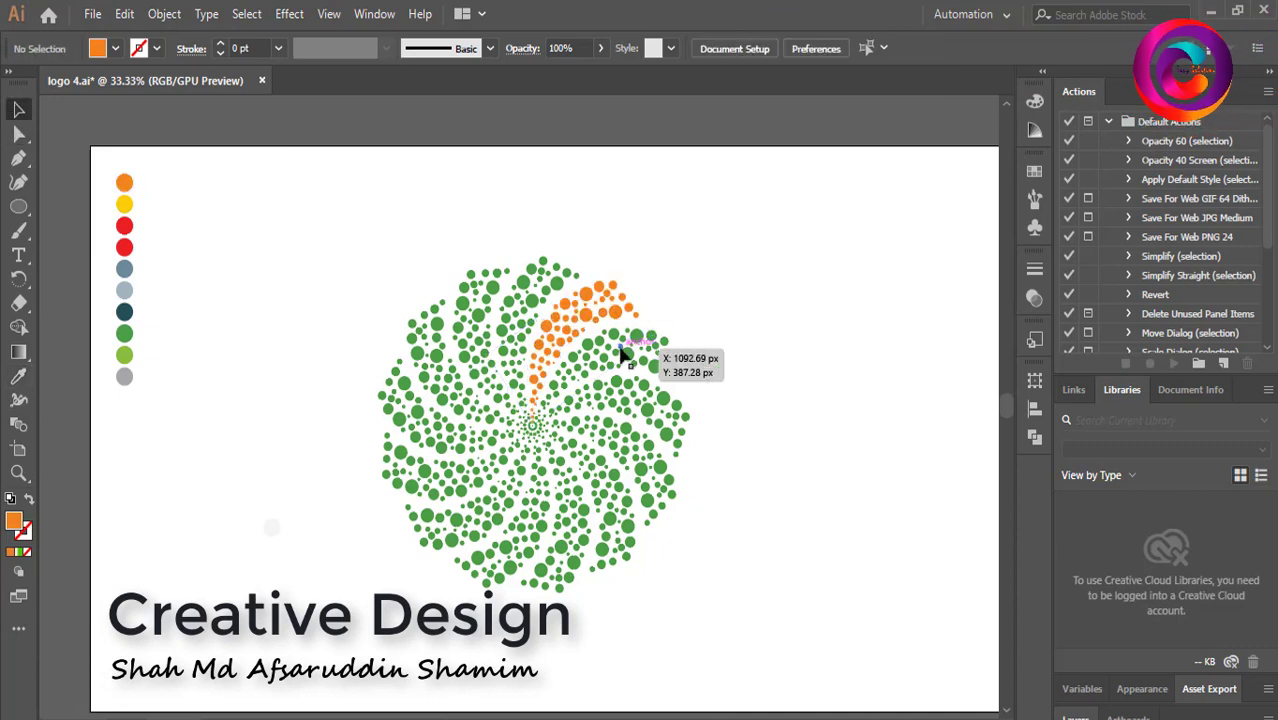
{"action": "left_click", "coordinate": [622, 354]}
{"action": "left_click", "coordinate": [18, 376]}
{"action": "left_click", "coordinate": [124, 203]}
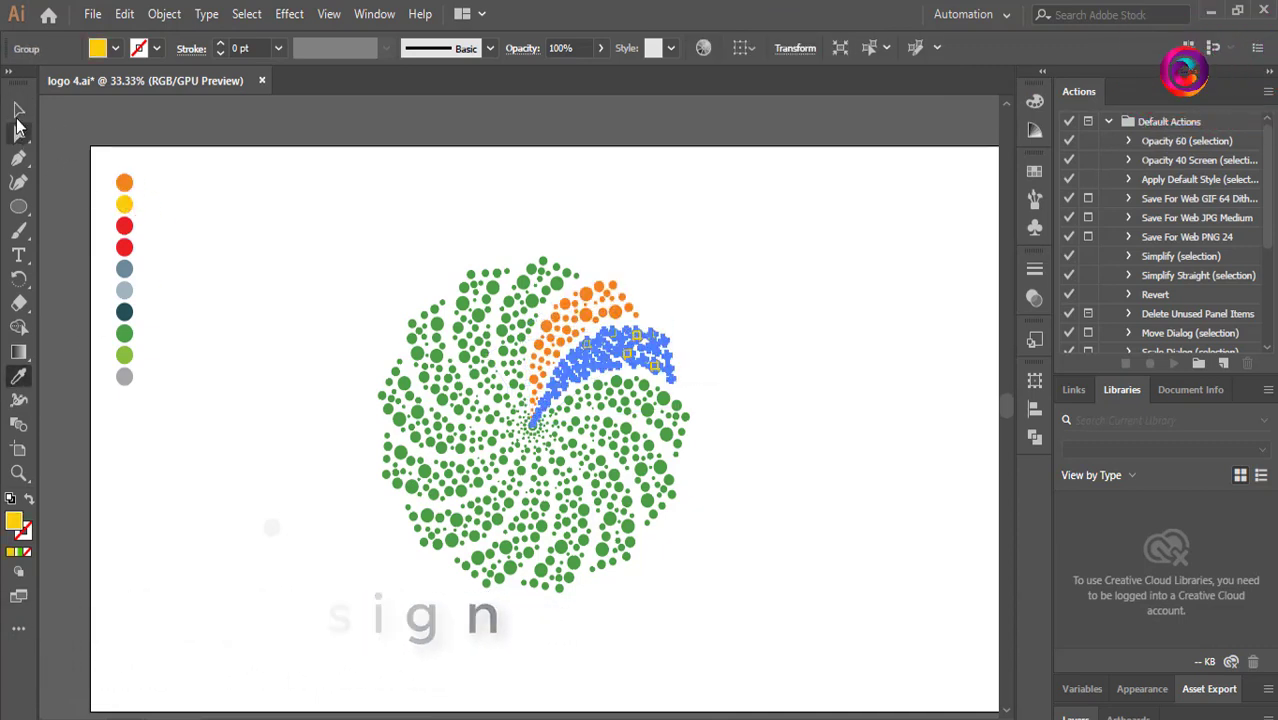
Recolor the following arm clockwise red by sampling the red swatch with the Eyedropper.
{"action": "left_click", "coordinate": [18, 109]}
{"action": "left_click", "coordinate": [634, 408]}
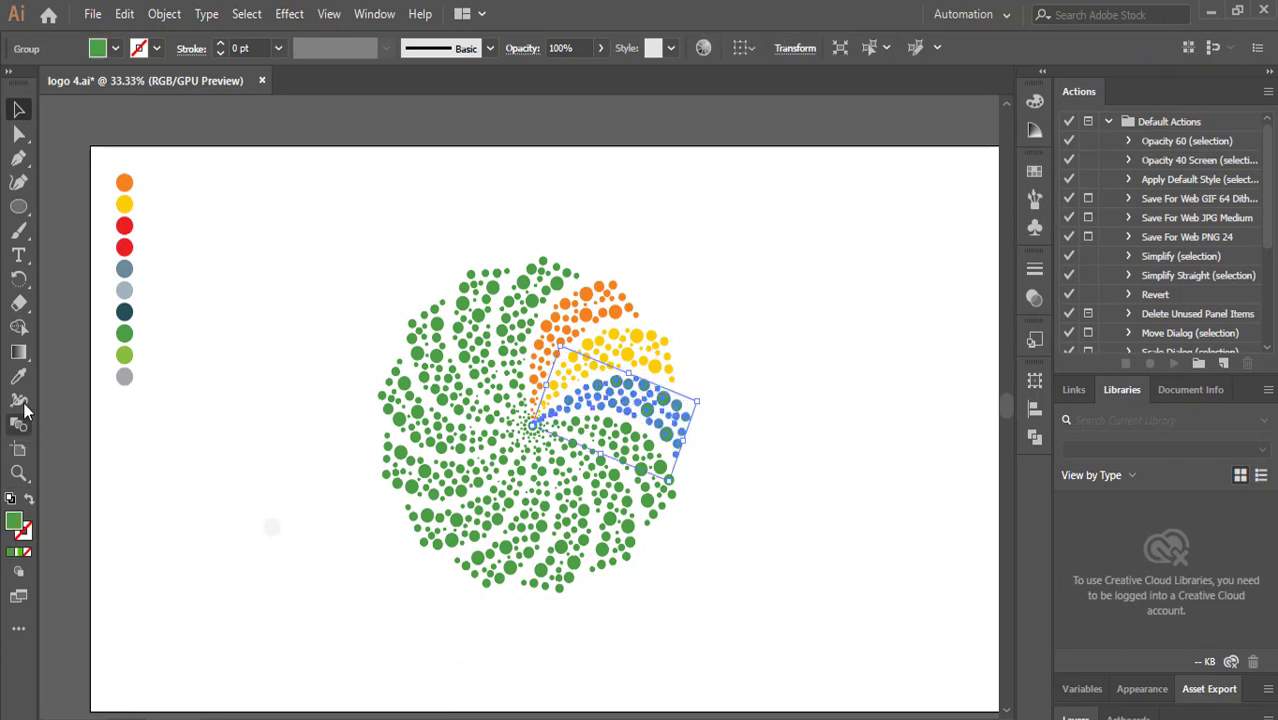
{"action": "left_click", "coordinate": [18, 376]}
{"action": "left_click", "coordinate": [18, 109]}
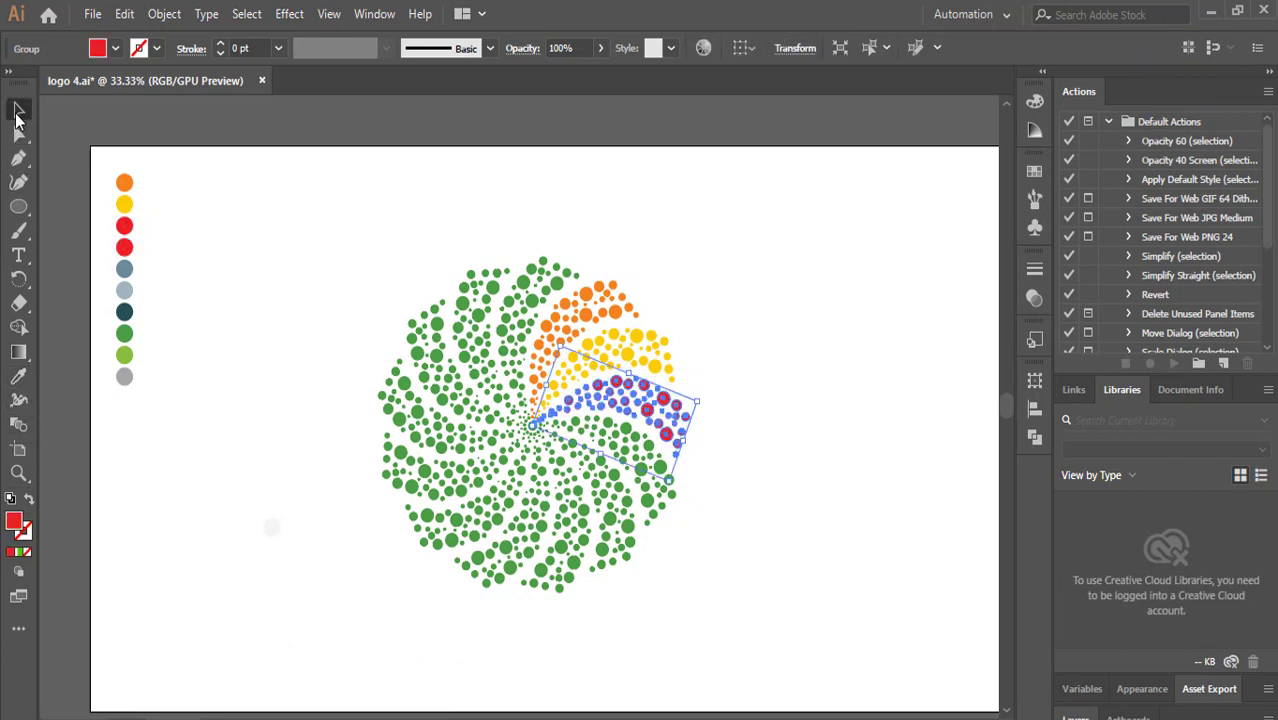
Recolor the next arm clockwise slate grey-blue by sampling that swatch.
{"action": "left_click", "coordinate": [333, 262]}
{"action": "left_click", "coordinate": [605, 442]}
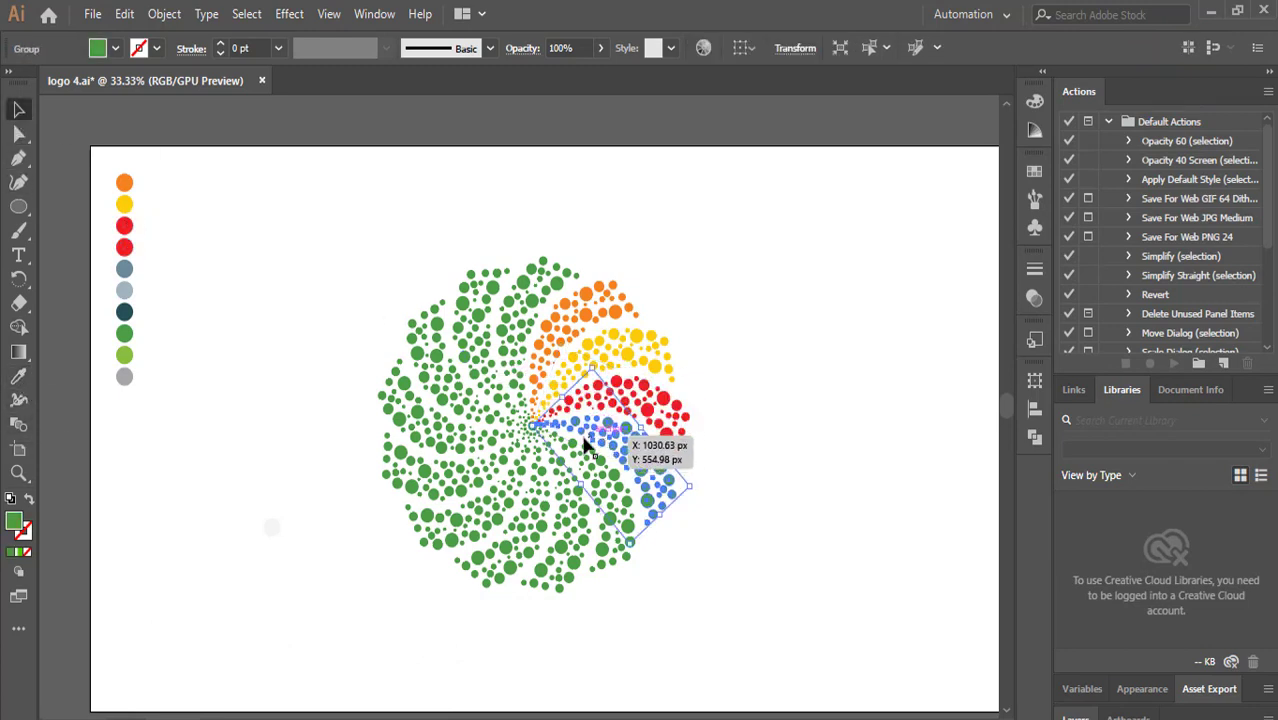
{"action": "left_click", "coordinate": [18, 376]}
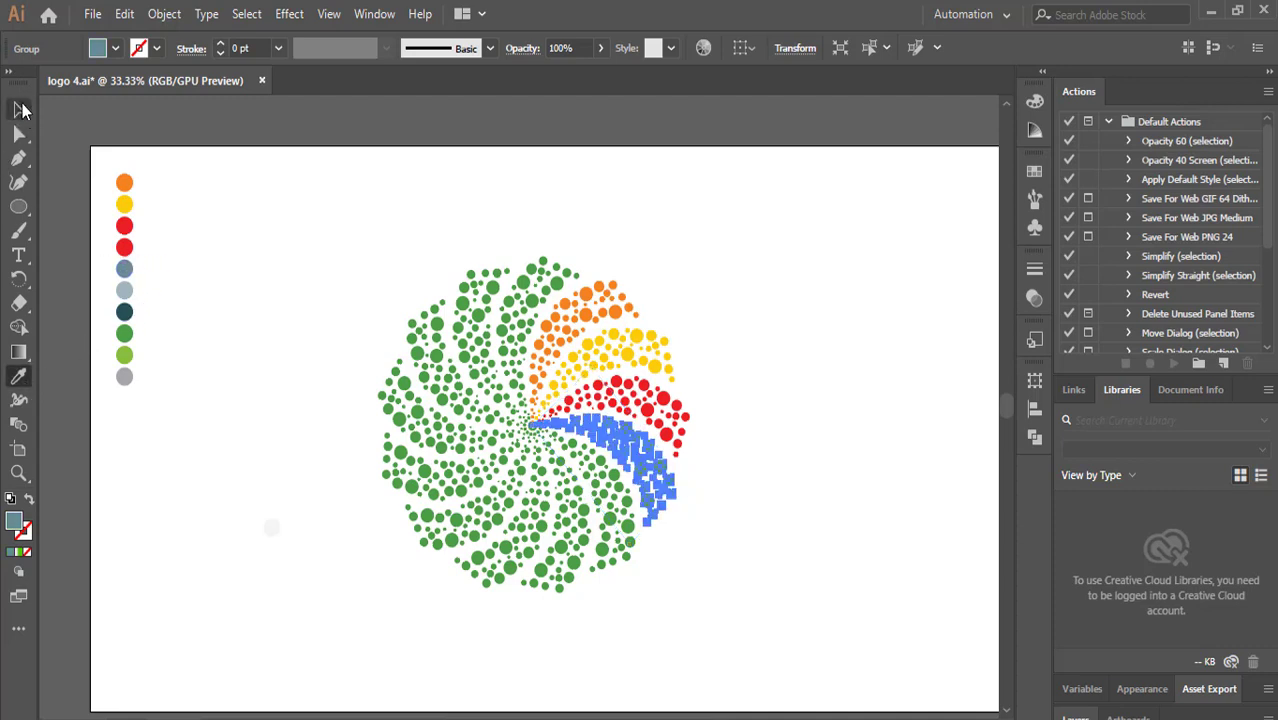
{"action": "left_click", "coordinate": [20, 109]}
Recolor the next arm clockwise light grey-blue by sampling that swatch.
{"action": "left_click", "coordinate": [755, 477]}
{"action": "left_click", "coordinate": [597, 545]}
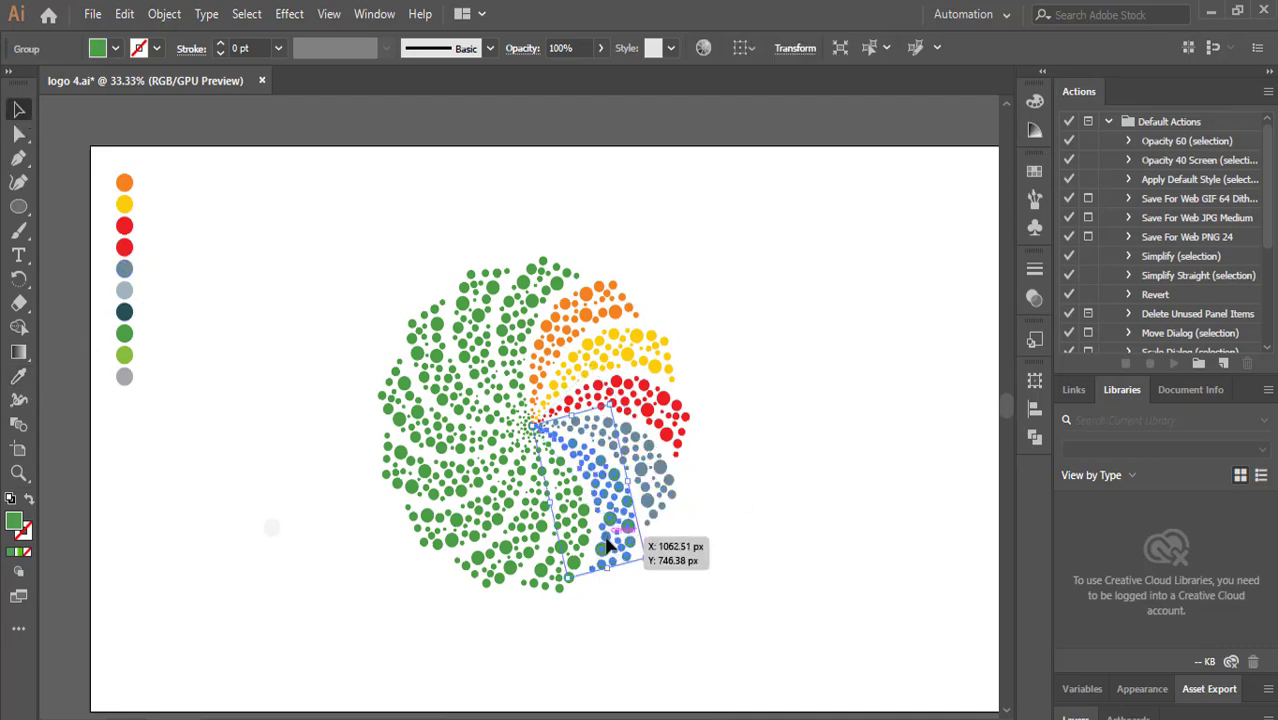
{"action": "left_click", "coordinate": [18, 376]}
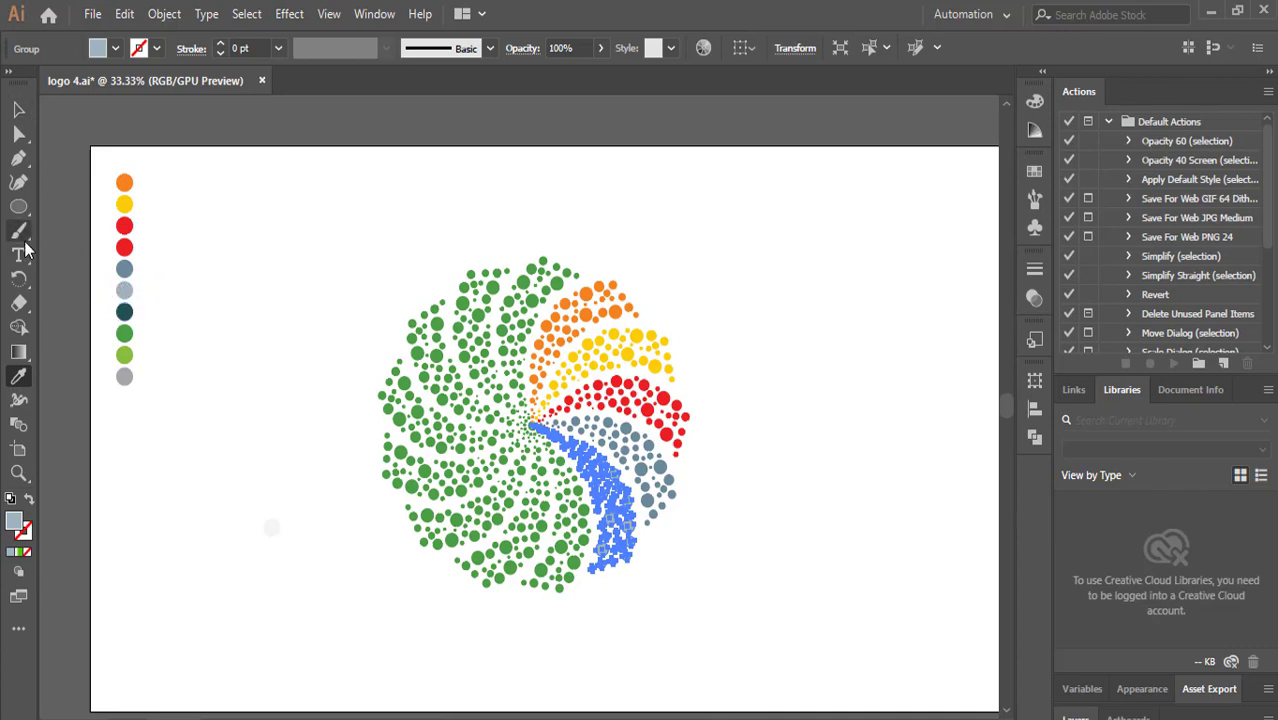
Select the following arm clockwise and color it with the light grey-blue swatch using the Eyedropper.
{"action": "left_click", "coordinate": [20, 109]}
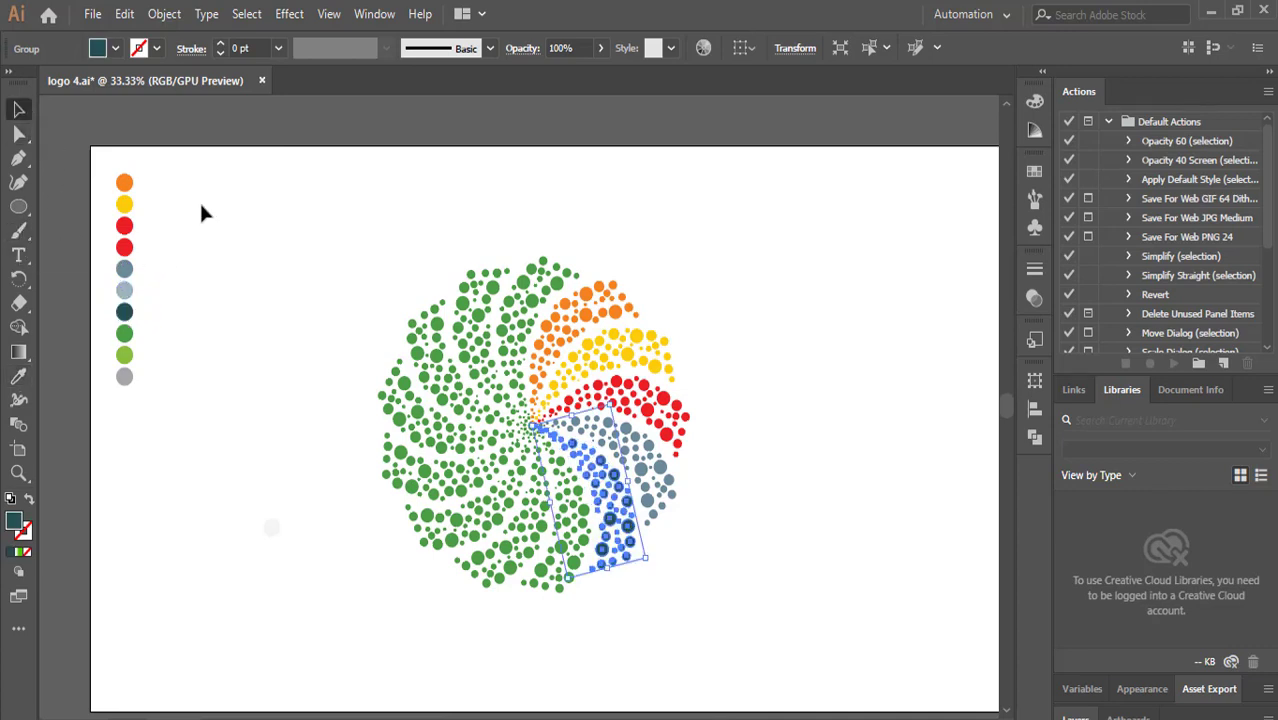
{"action": "left_click", "coordinate": [200, 202]}
{"action": "left_click", "coordinate": [522, 541]}
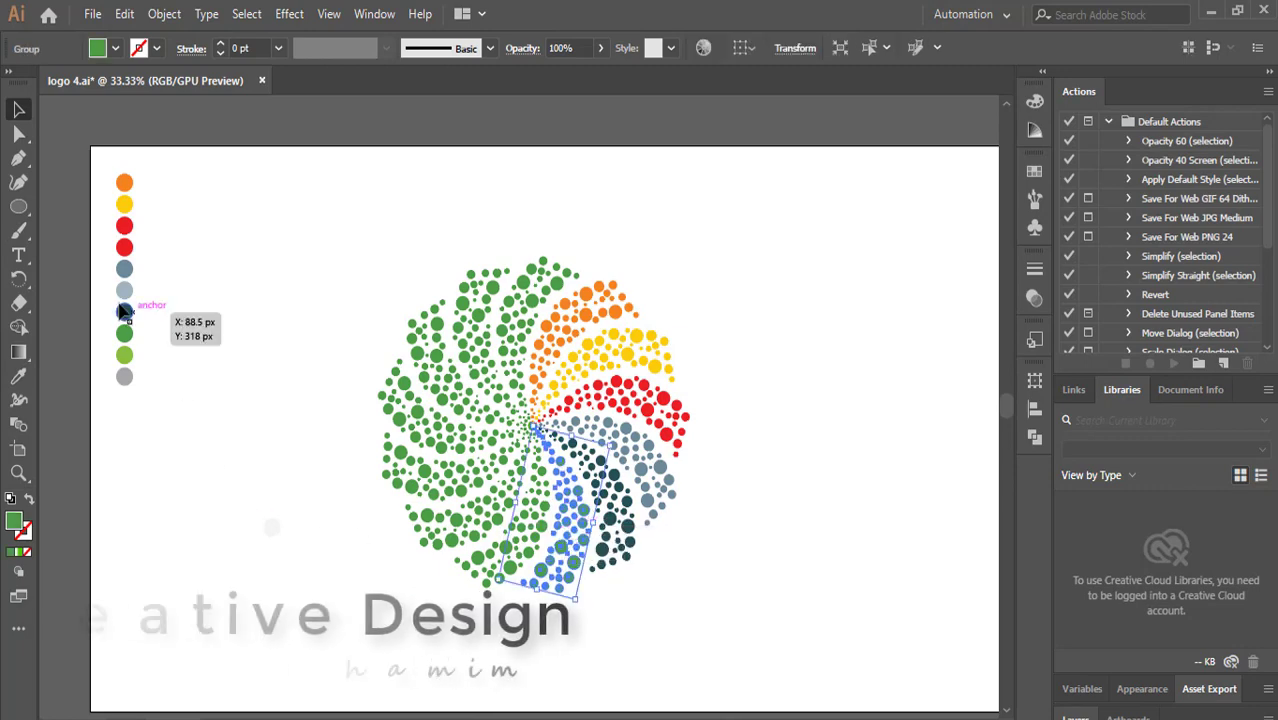
{"action": "left_click", "coordinate": [18, 376]}
{"action": "left_click", "coordinate": [125, 289]}
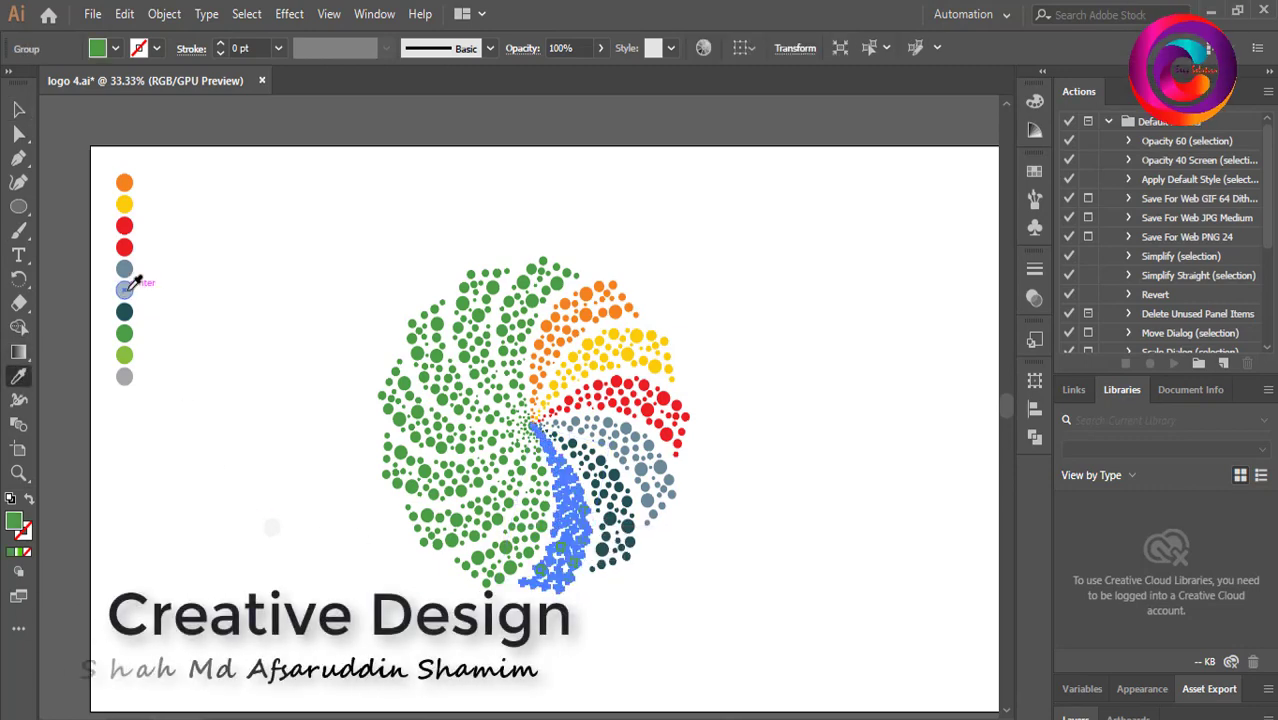
{"action": "key", "text": "v"}
{"action": "left_click", "coordinate": [233, 220]}
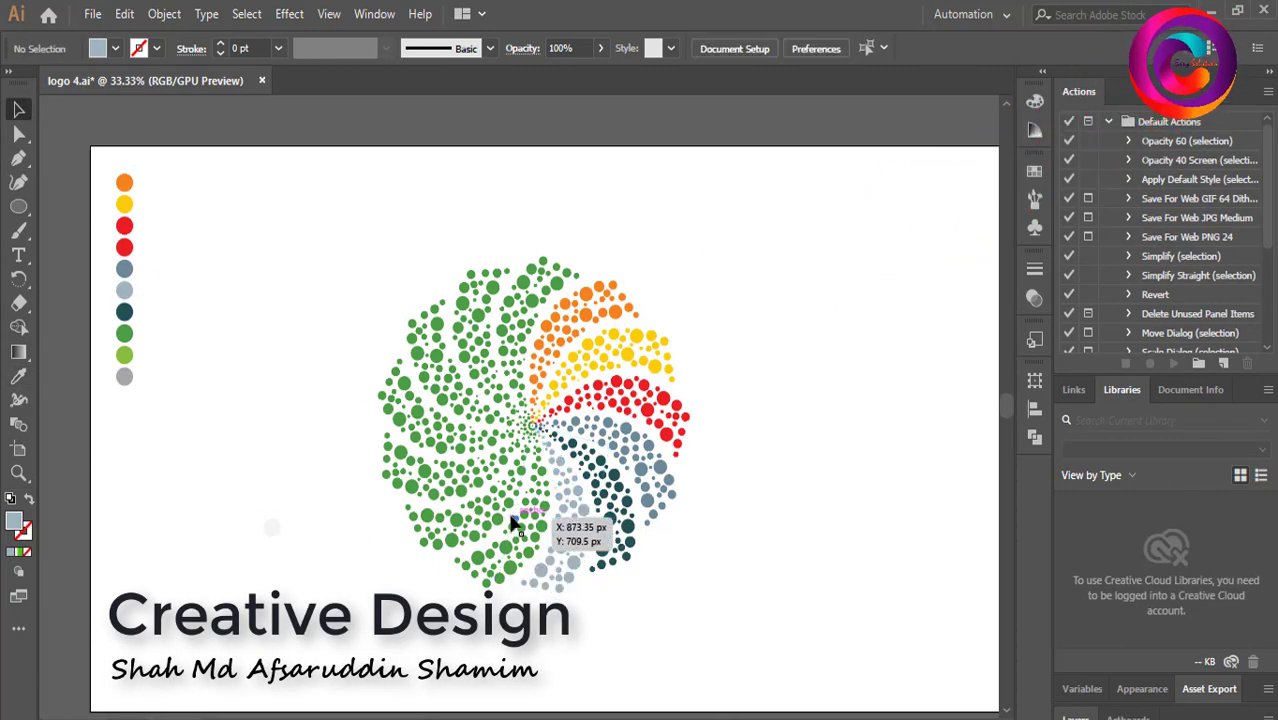
{"action": "left_click", "coordinate": [513, 585]}
{"action": "left_click", "coordinate": [18, 376]}
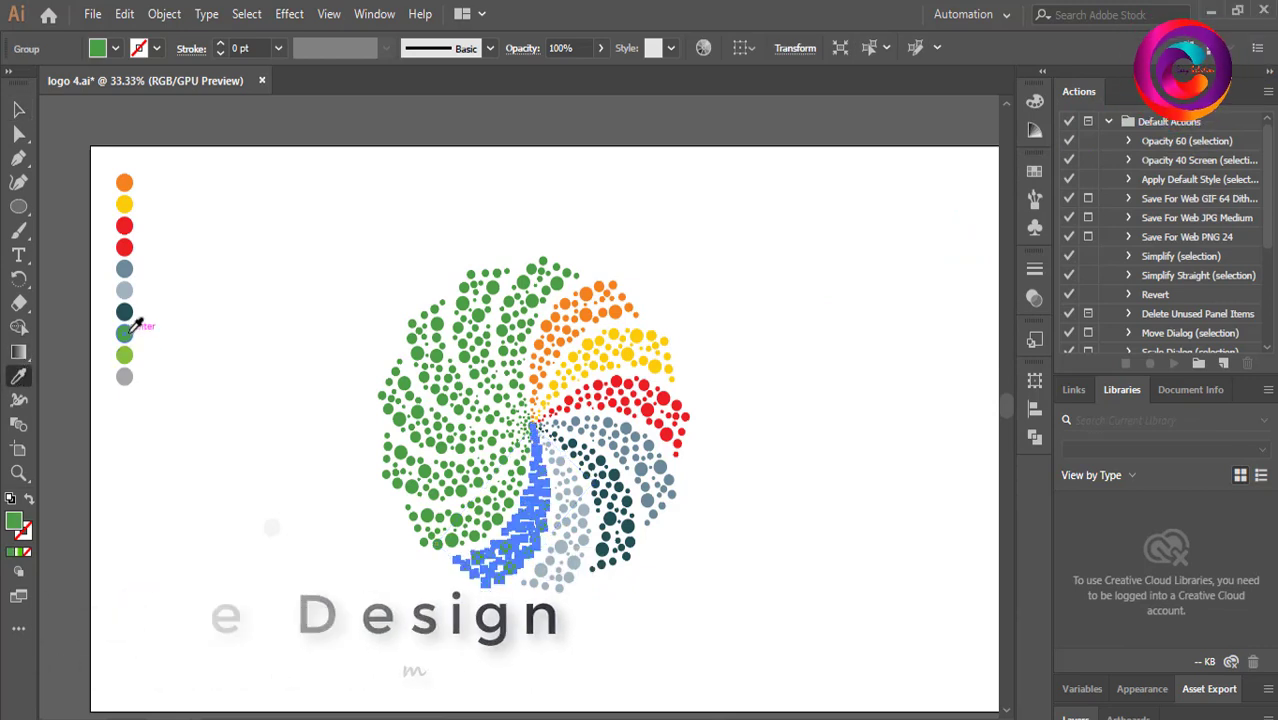
{"action": "left_click", "coordinate": [18, 110]}
{"action": "left_click", "coordinate": [228, 250]}
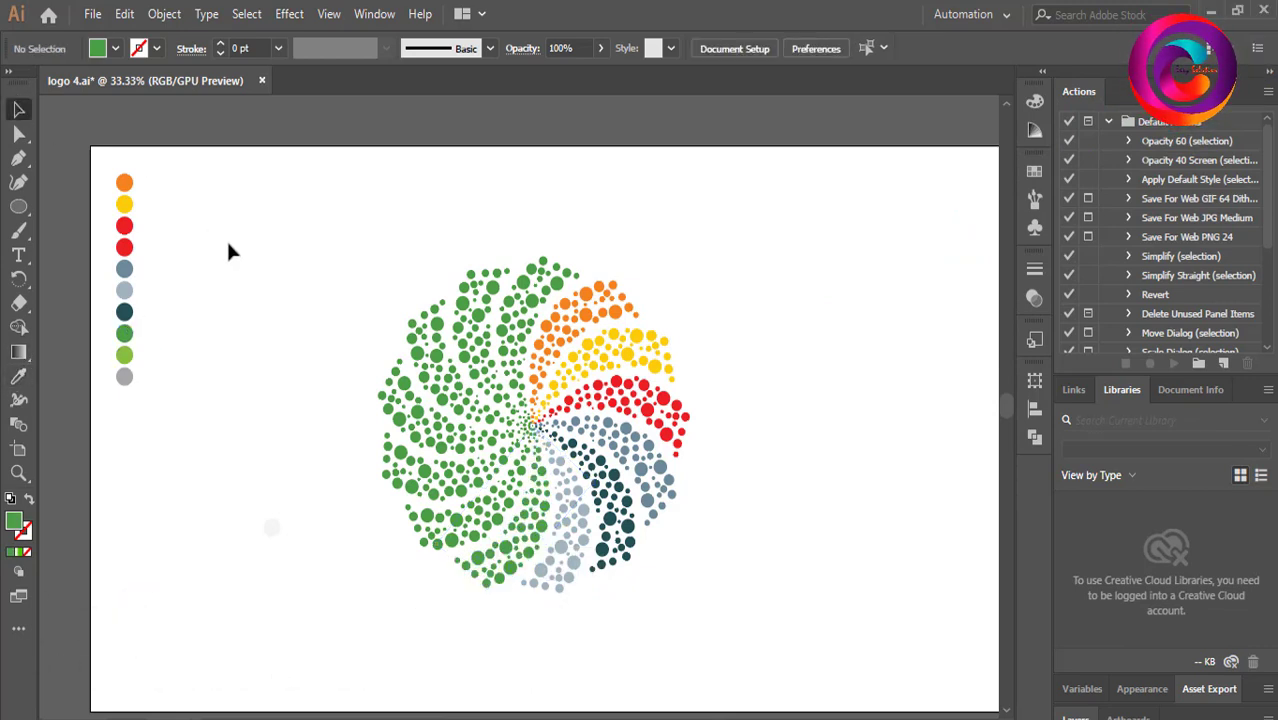
Recolor the next arm clockwise light green by sampling the light green swatch.
{"action": "left_click", "coordinate": [457, 515]}
{"action": "left_click", "coordinate": [18, 378]}
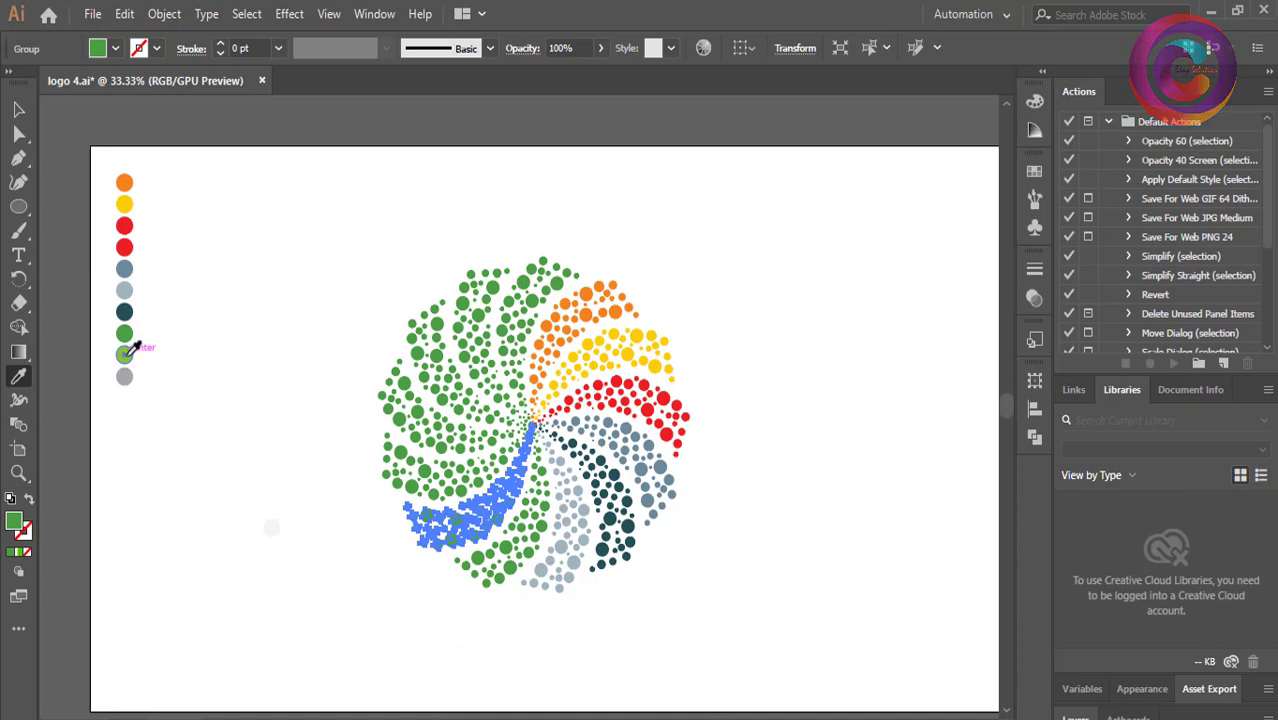
{"action": "left_click", "coordinate": [126, 352]}
{"action": "key", "text": "v"}
{"action": "left_click", "coordinate": [248, 229]}
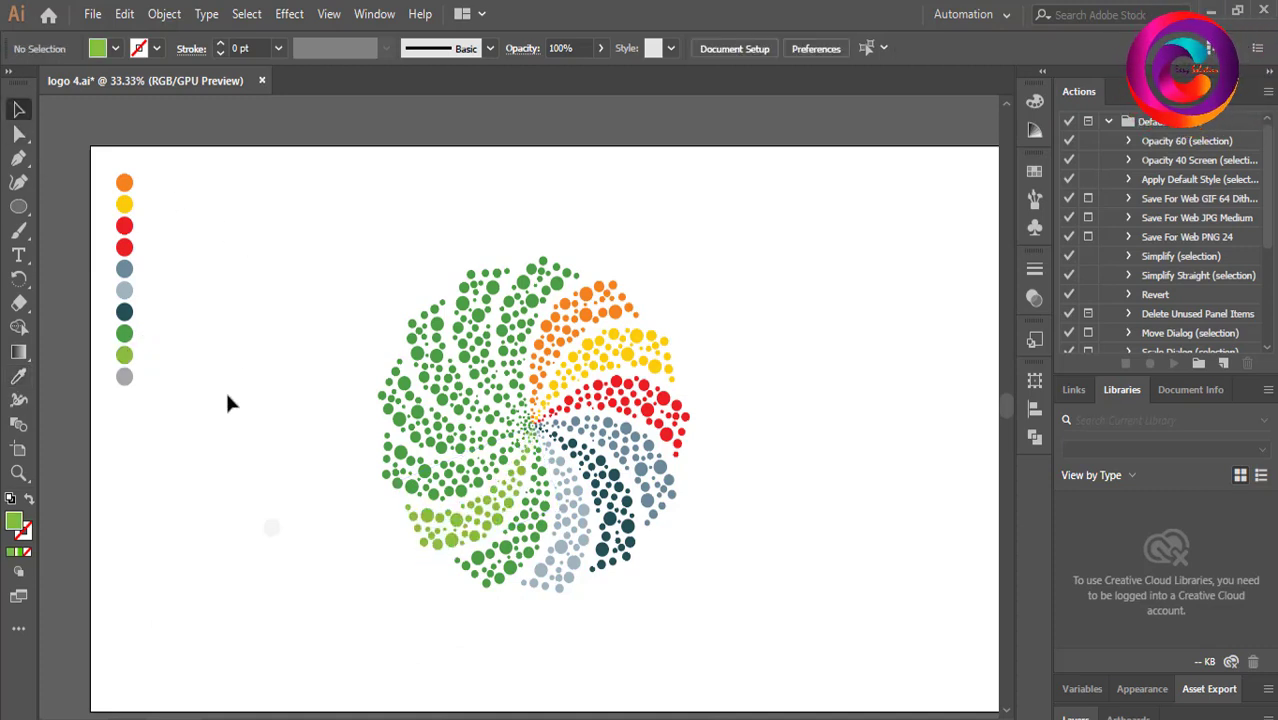
Recolor the next arm magenta by picking a magenta hue in the Color Picker.
{"action": "left_click", "coordinate": [440, 475]}
{"action": "double_click", "coordinate": [14, 520]}
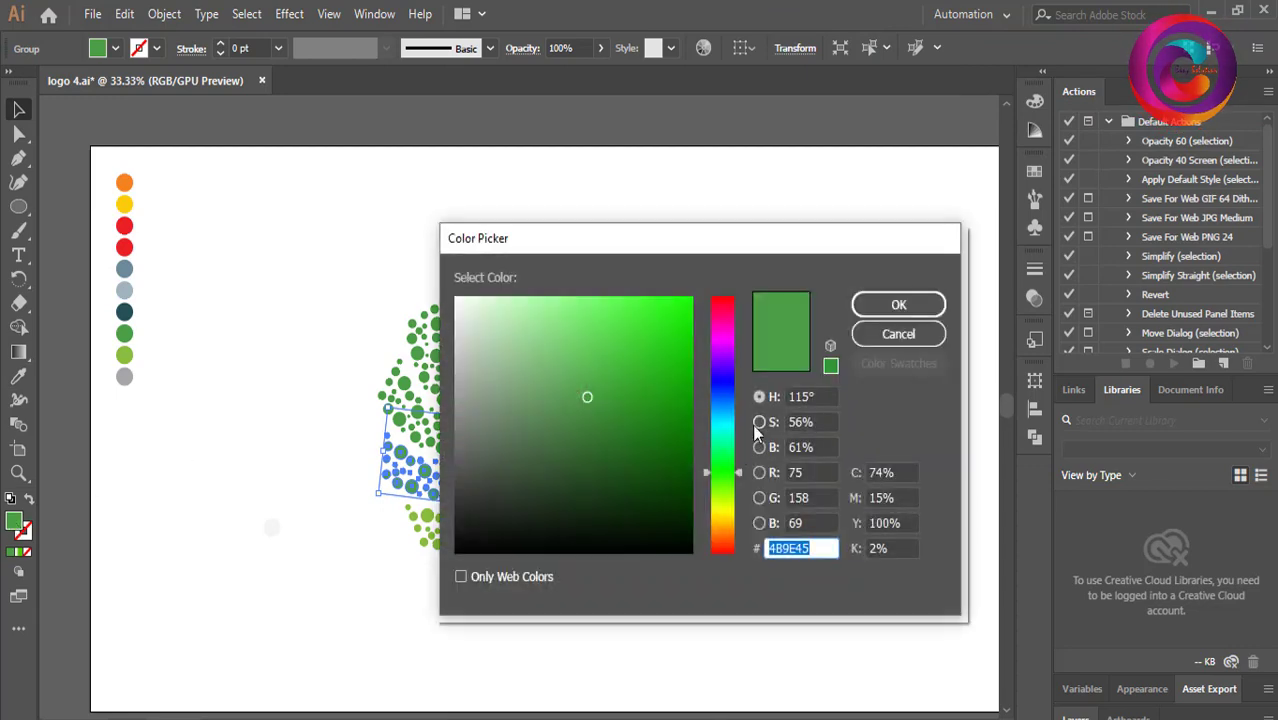
{"action": "left_click_drag", "start_coordinate": [733, 470], "coordinate": [726, 344]}
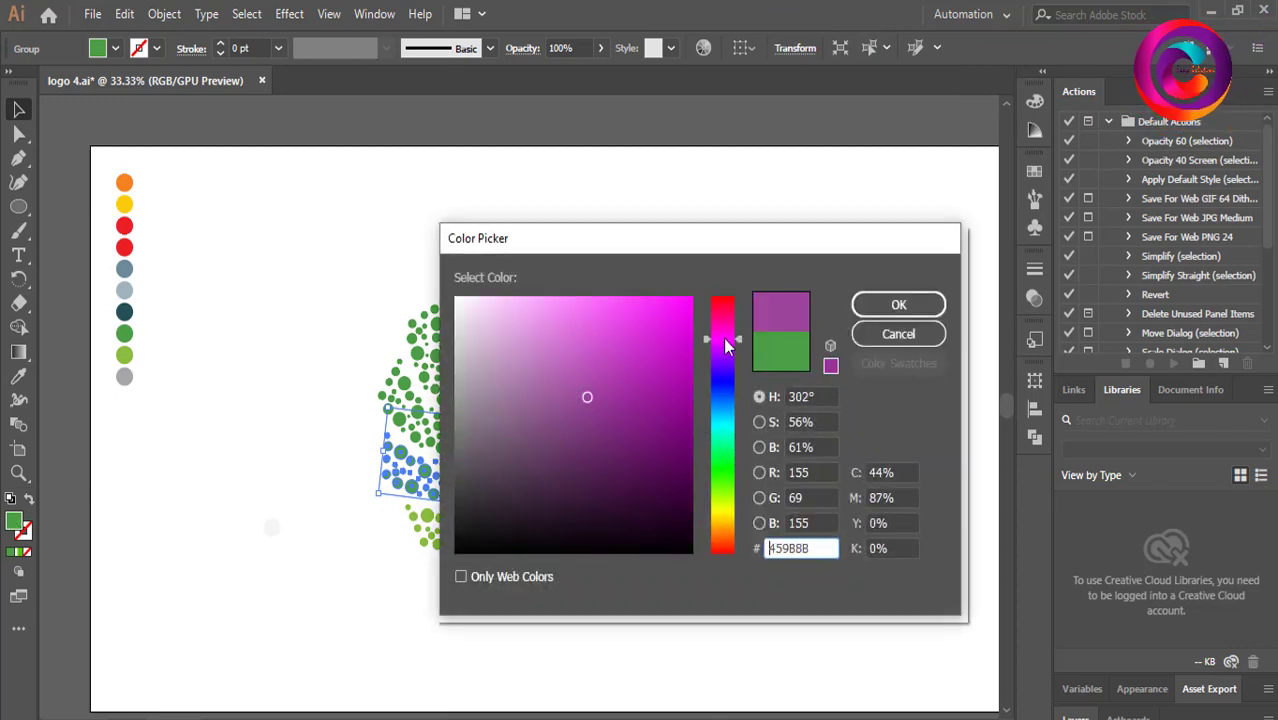
{"action": "left_click", "coordinate": [898, 305]}
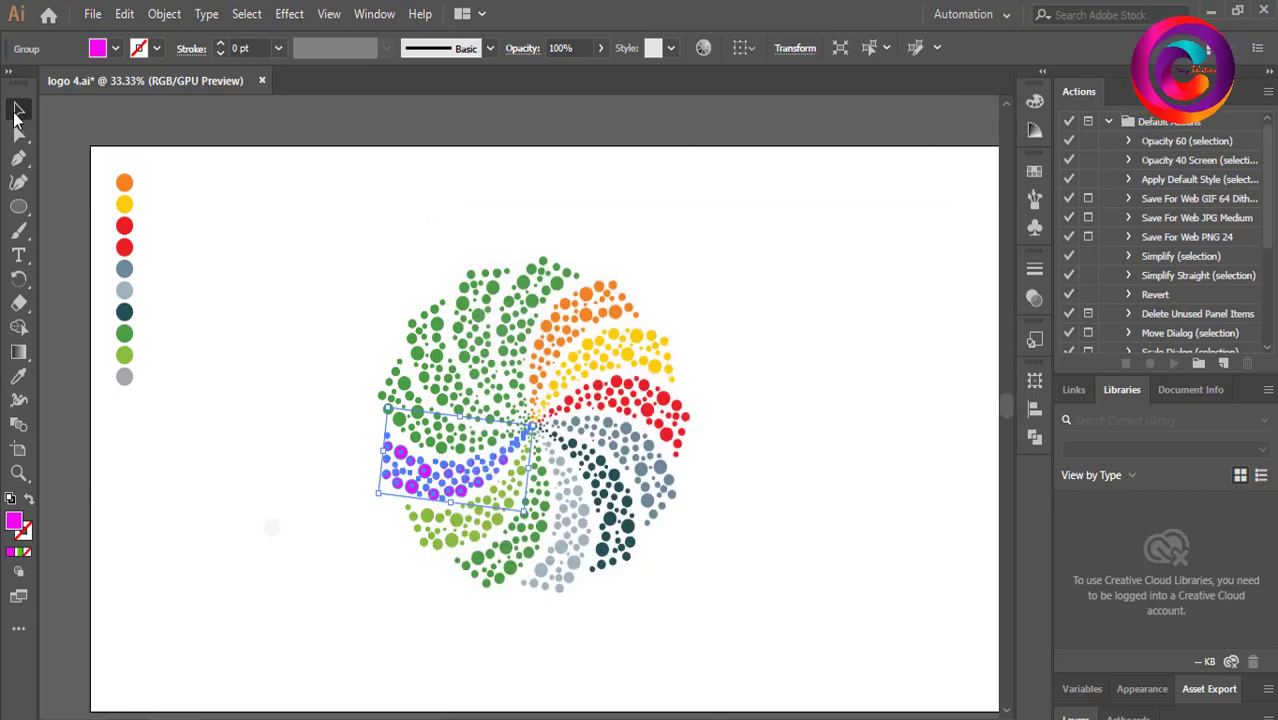
Recolor the next arm clockwise blue with the Color Picker, color 0540D3.
{"action": "left_click", "coordinate": [338, 203]}
{"action": "left_click", "coordinate": [405, 405]}
{"action": "double_click", "coordinate": [15, 521]}
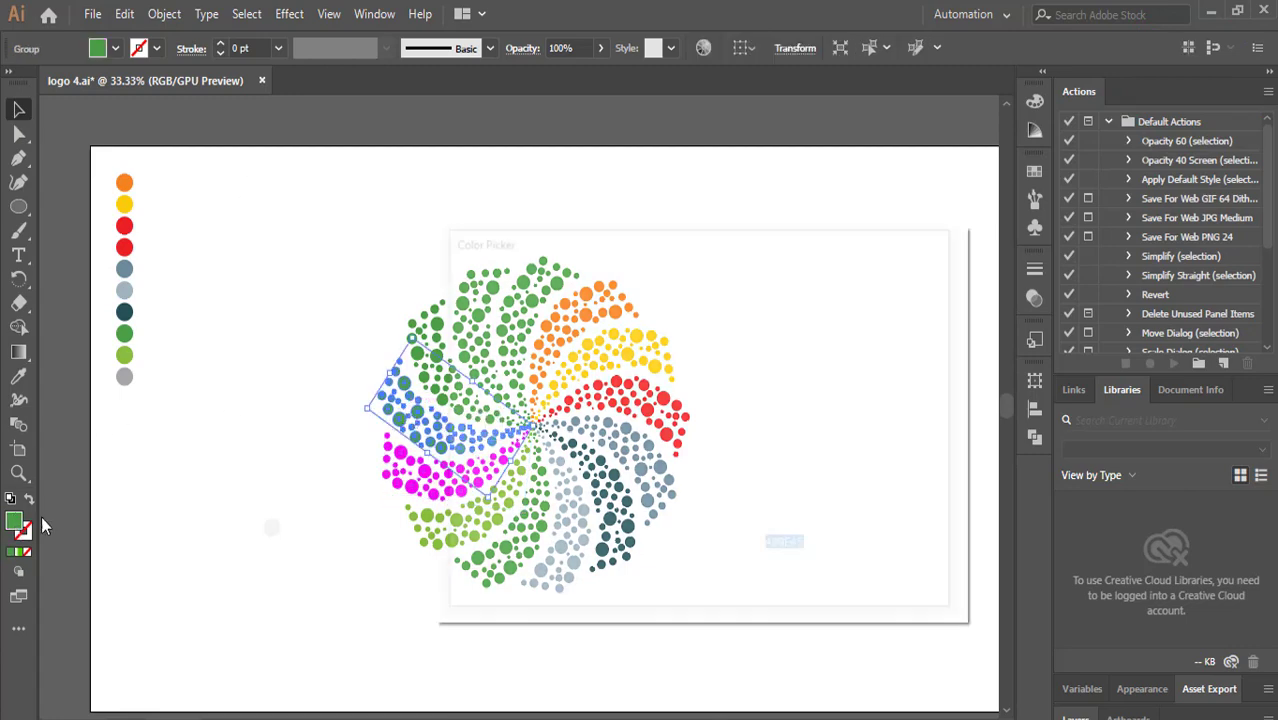
{"action": "left_click", "coordinate": [728, 396]}
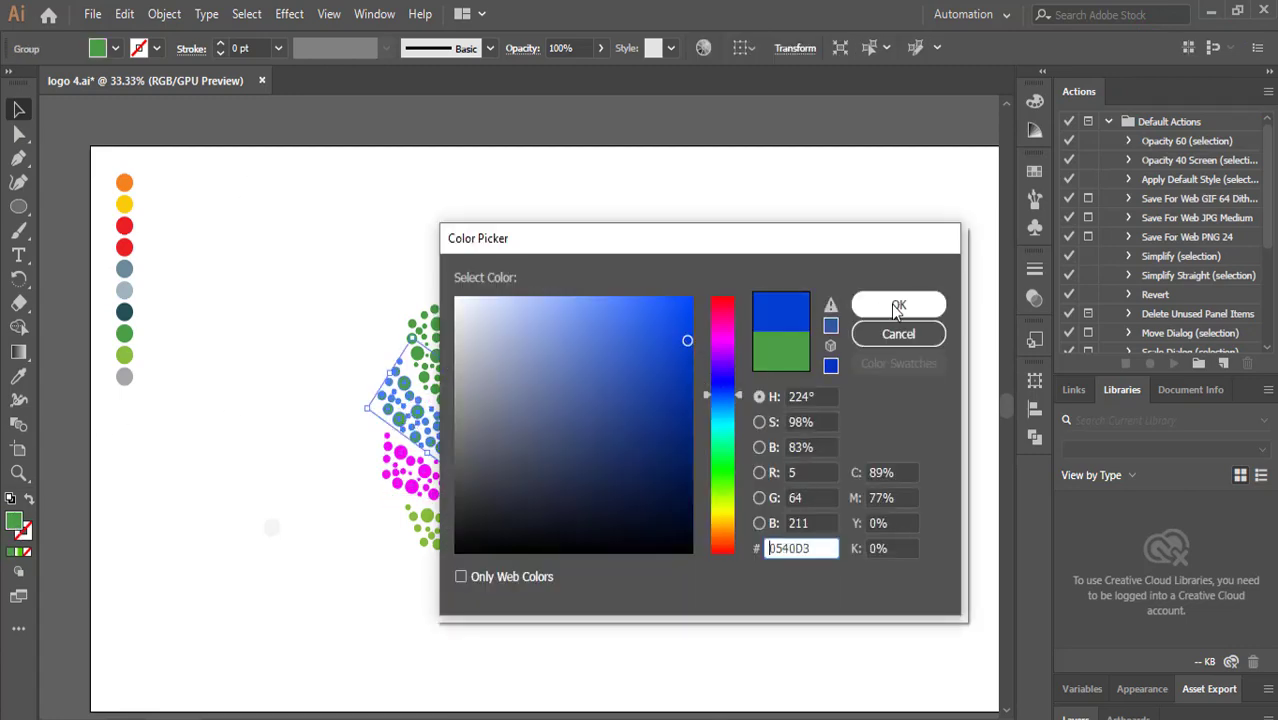
{"action": "left_click", "coordinate": [896, 308]}
Recolor the next arm clockwise mint green by choosing a green-cyan hue in the Color Picker.
{"action": "left_click", "coordinate": [590, 236]}
{"action": "left_click", "coordinate": [430, 360]}
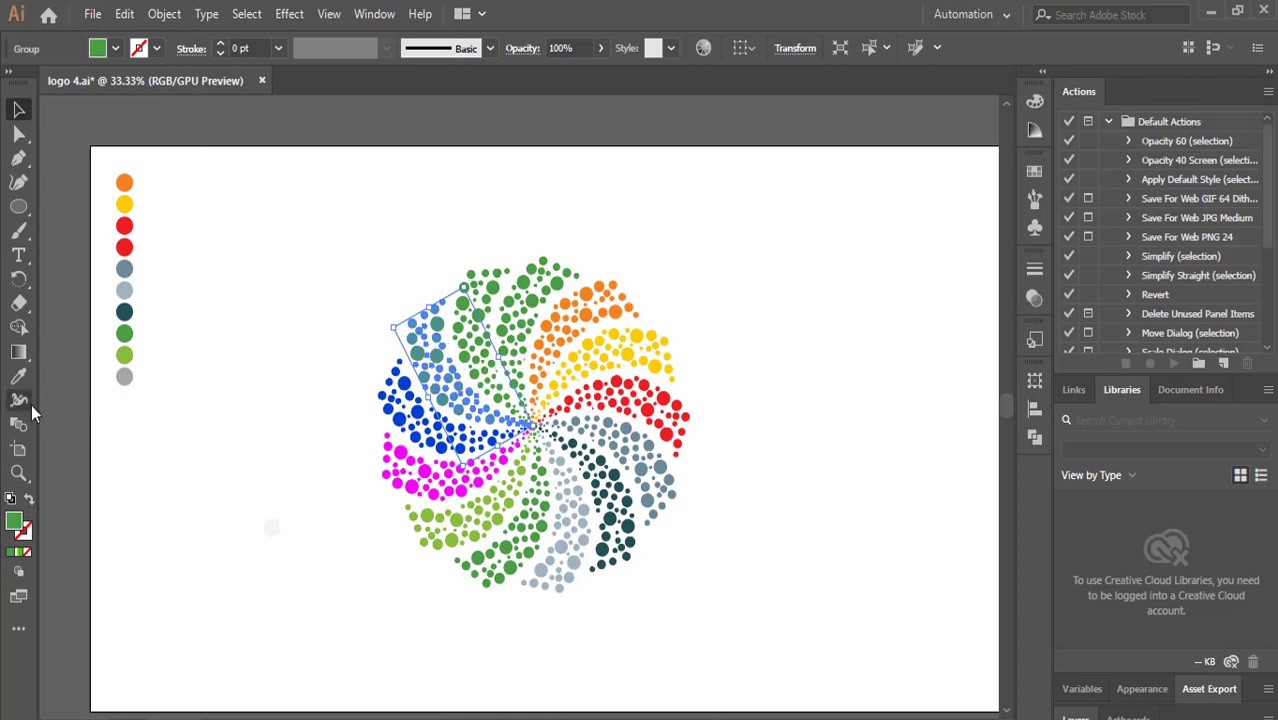
{"action": "double_click", "coordinate": [16, 523]}
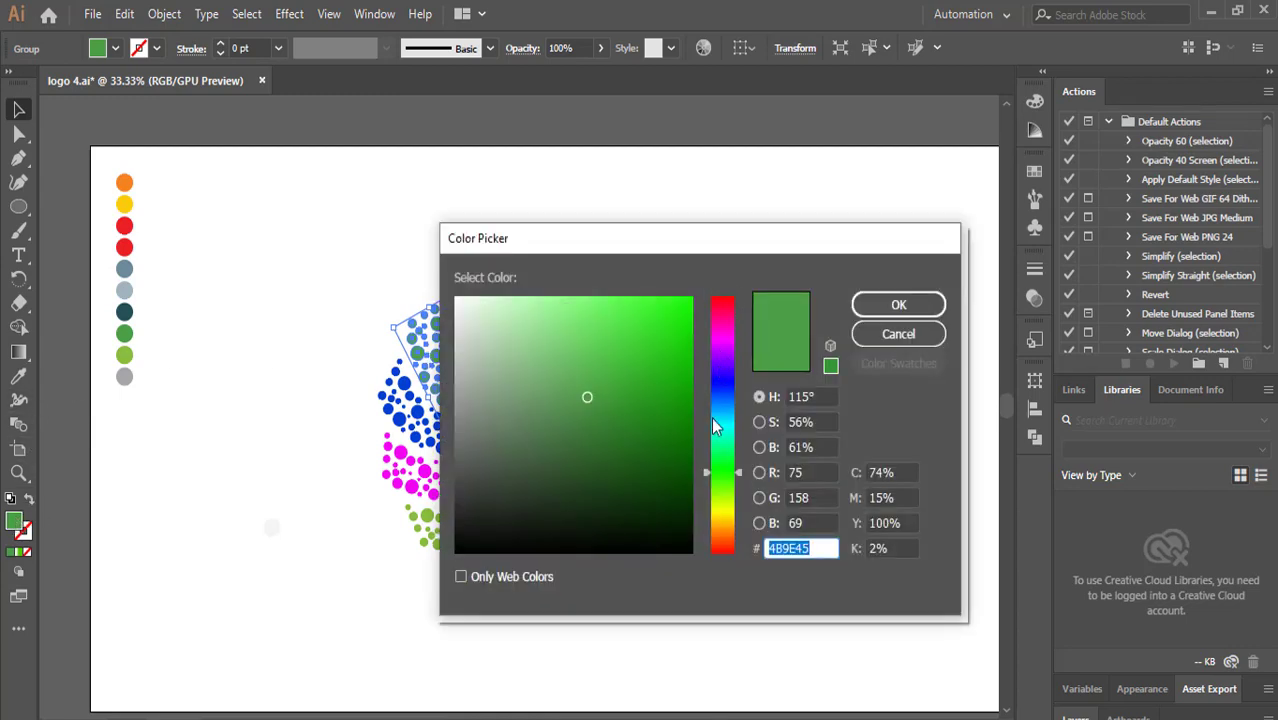
{"action": "left_click", "coordinate": [724, 510]}
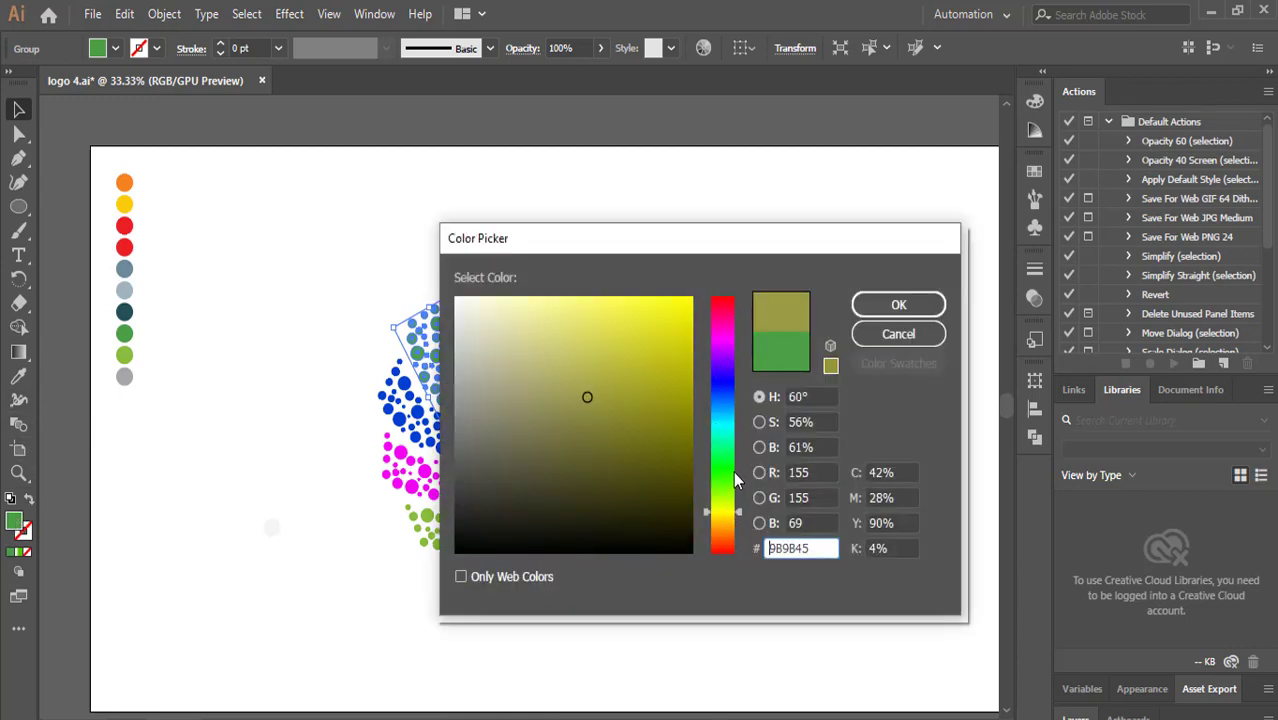
{"action": "left_click_drag", "start_coordinate": [724, 510], "coordinate": [731, 442]}
{"action": "left_click", "coordinate": [652, 306]}
{"action": "left_click", "coordinate": [898, 304]}
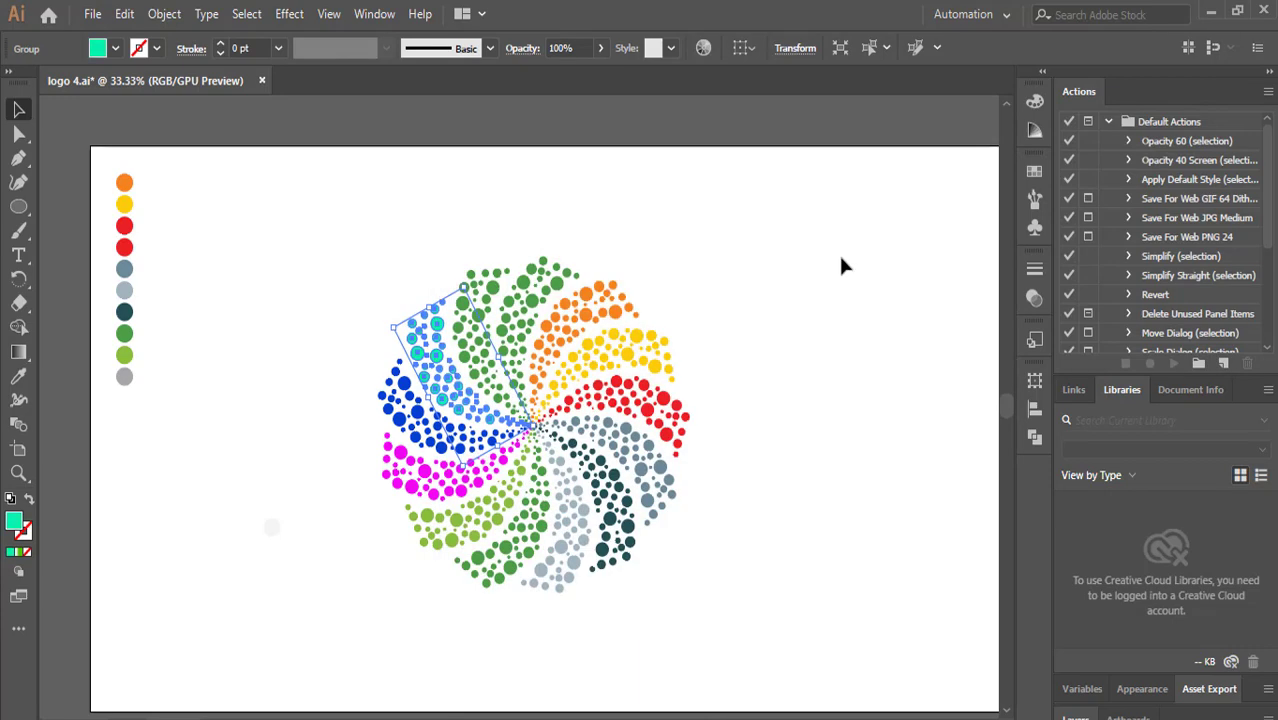
Recolor the top green arm black by picking the darkest shade in the Color Picker.
{"action": "left_click", "coordinate": [470, 316]}
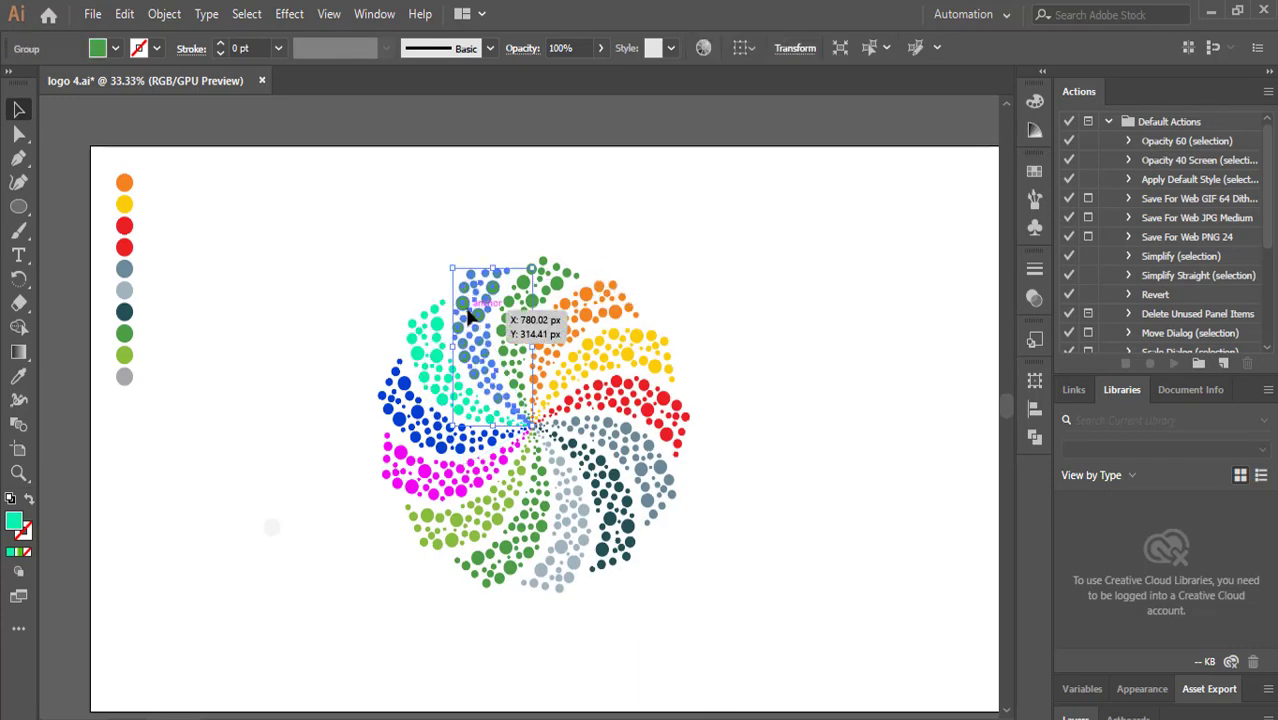
{"action": "double_click", "coordinate": [15, 519]}
{"action": "left_click", "coordinate": [720, 341]}
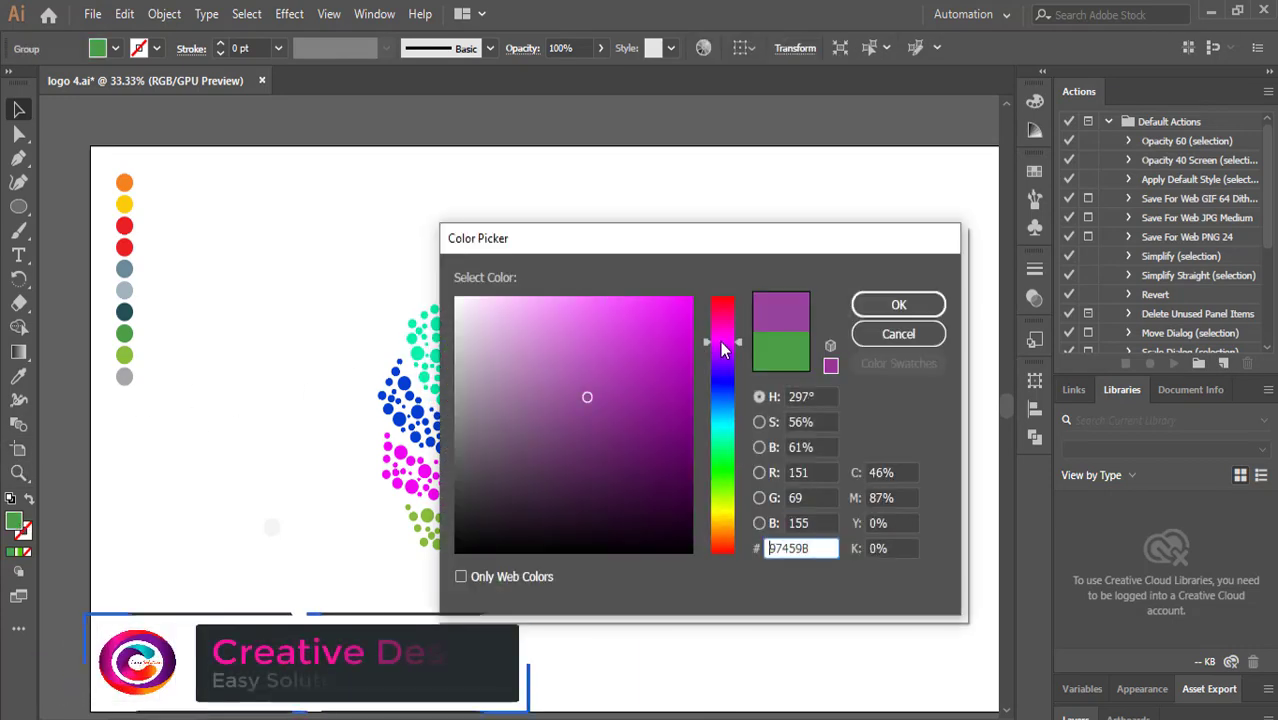
{"action": "left_click_drag", "start_coordinate": [720, 341], "coordinate": [737, 546]}
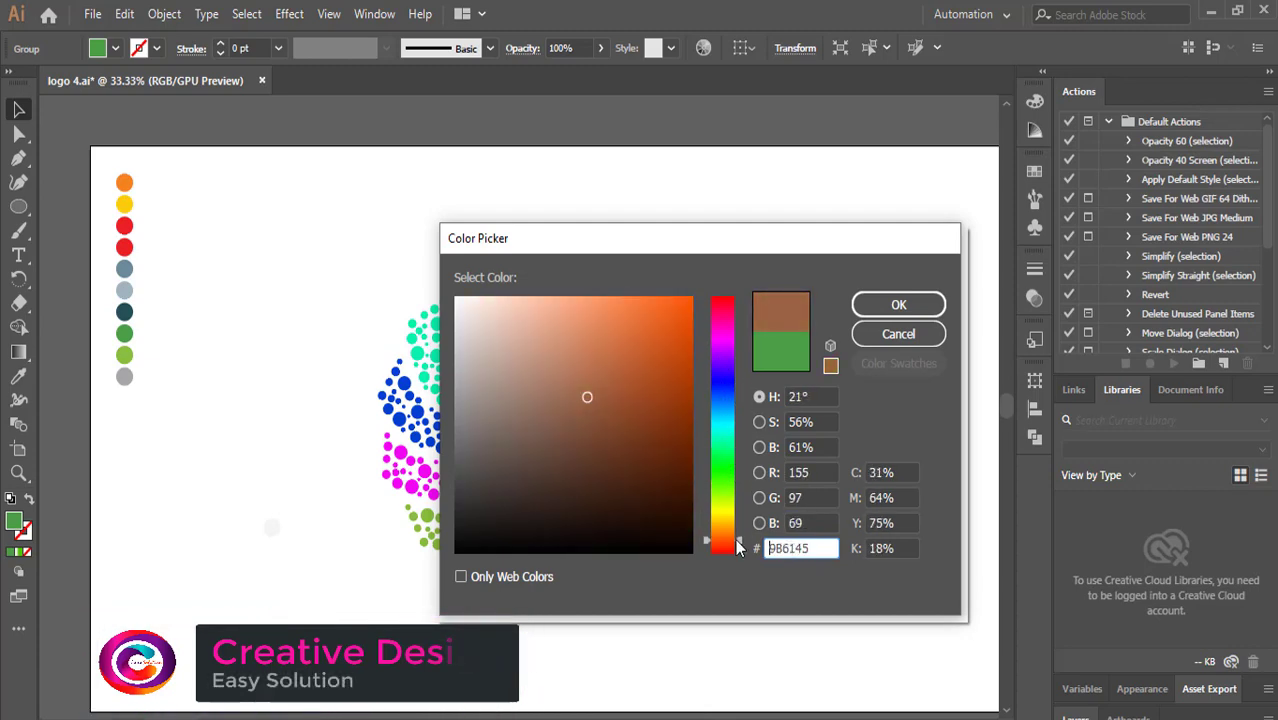
{"action": "left_click", "coordinate": [683, 546]}
{"action": "left_click", "coordinate": [886, 315]}
{"action": "left_click", "coordinate": [808, 231]}
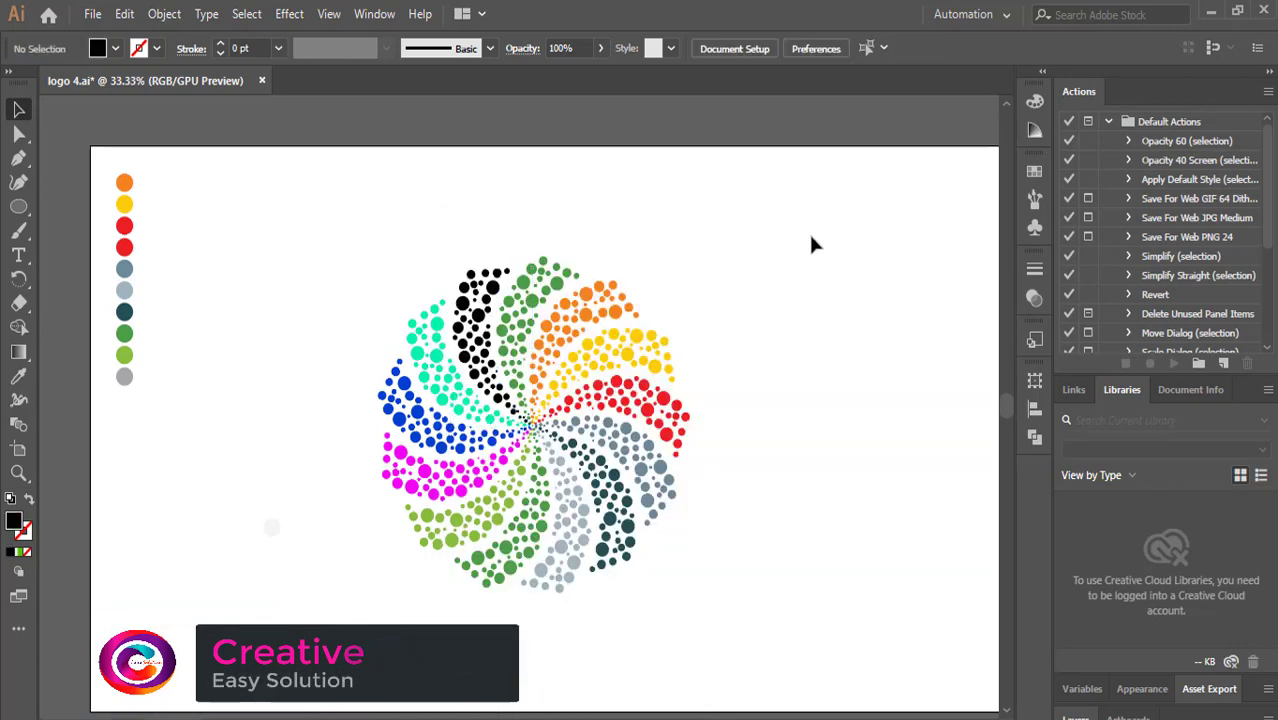
Recolor the bottom green arm orange-red by choosing an orange hue in the Color Picker.
{"action": "scroll", "coordinate": [813, 207], "scroll_direction": "down", "scroll_amount": 2}
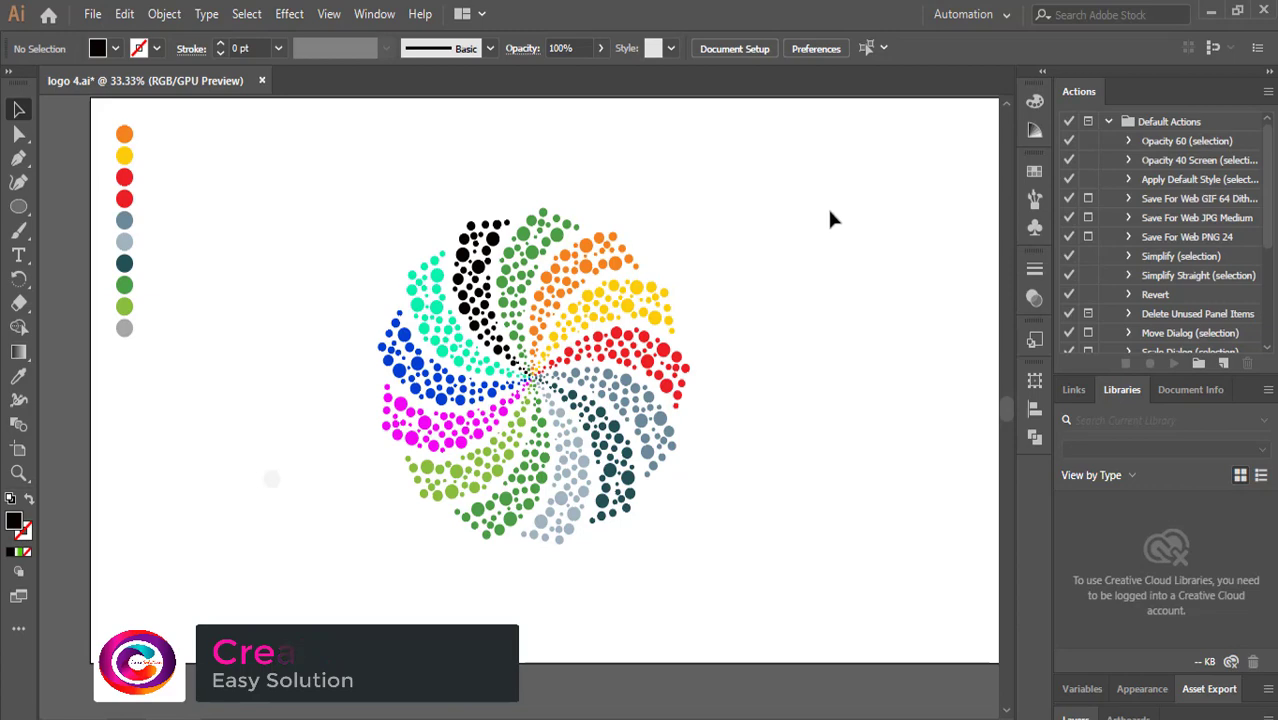
{"action": "left_click", "coordinate": [497, 492]}
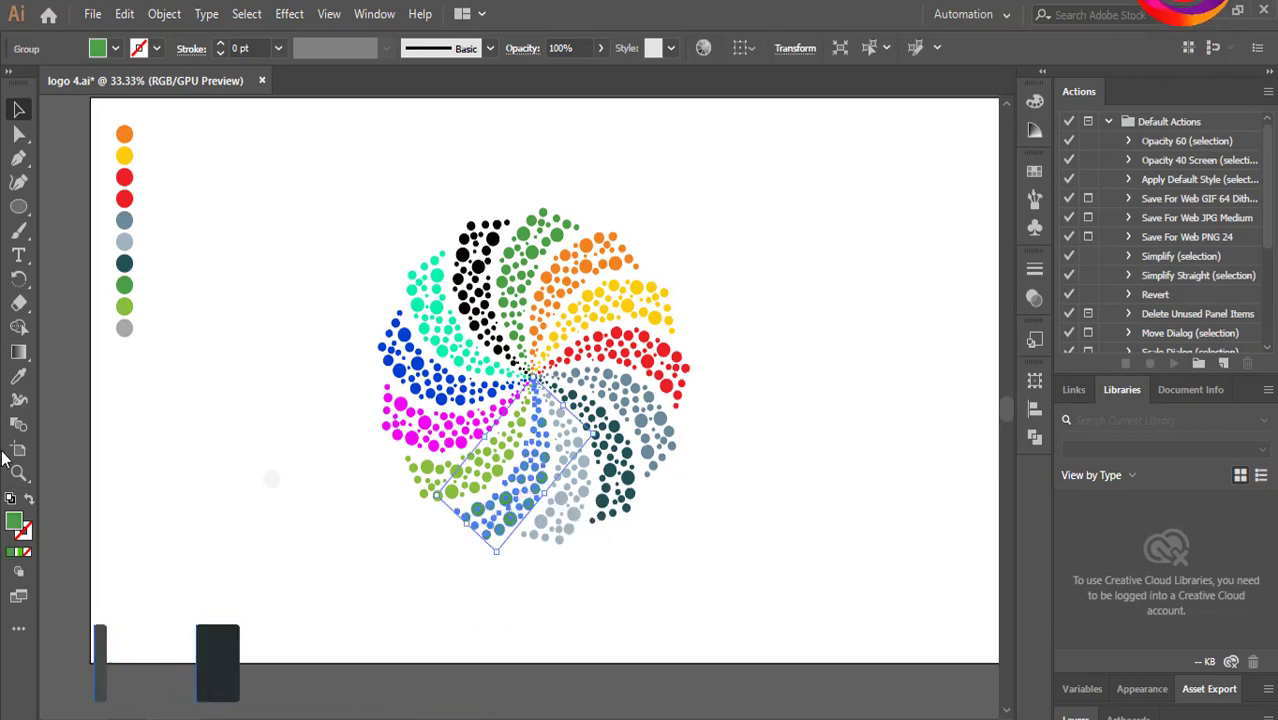
{"action": "double_click", "coordinate": [14, 521]}
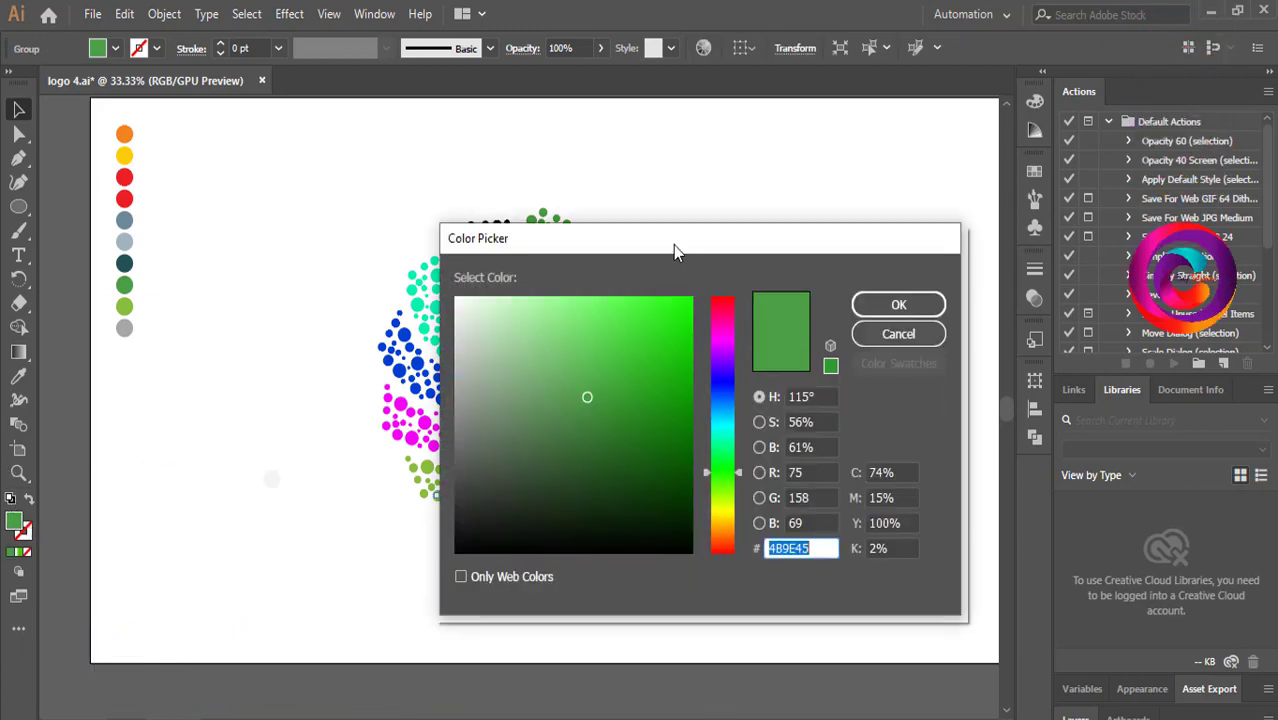
{"action": "left_click_drag", "start_coordinate": [673, 245], "coordinate": [768, 195]}
{"action": "left_click", "coordinate": [820, 421]}
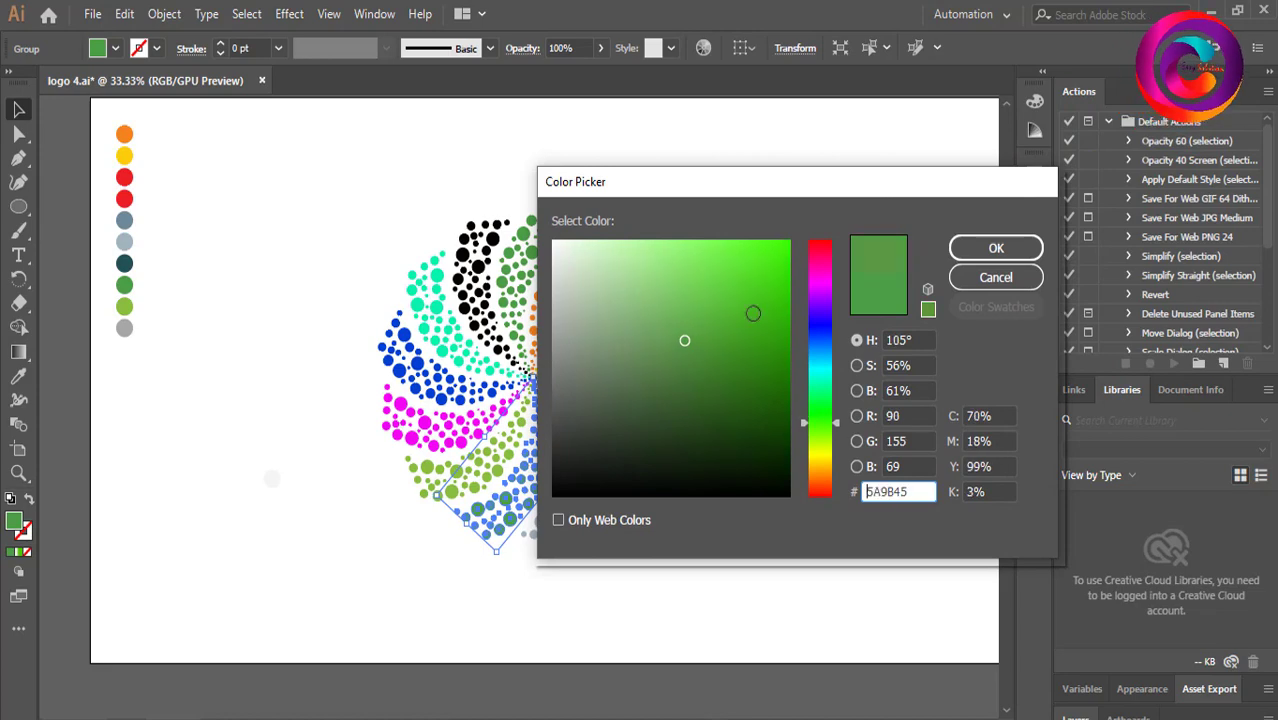
{"action": "left_click", "coordinate": [822, 482]}
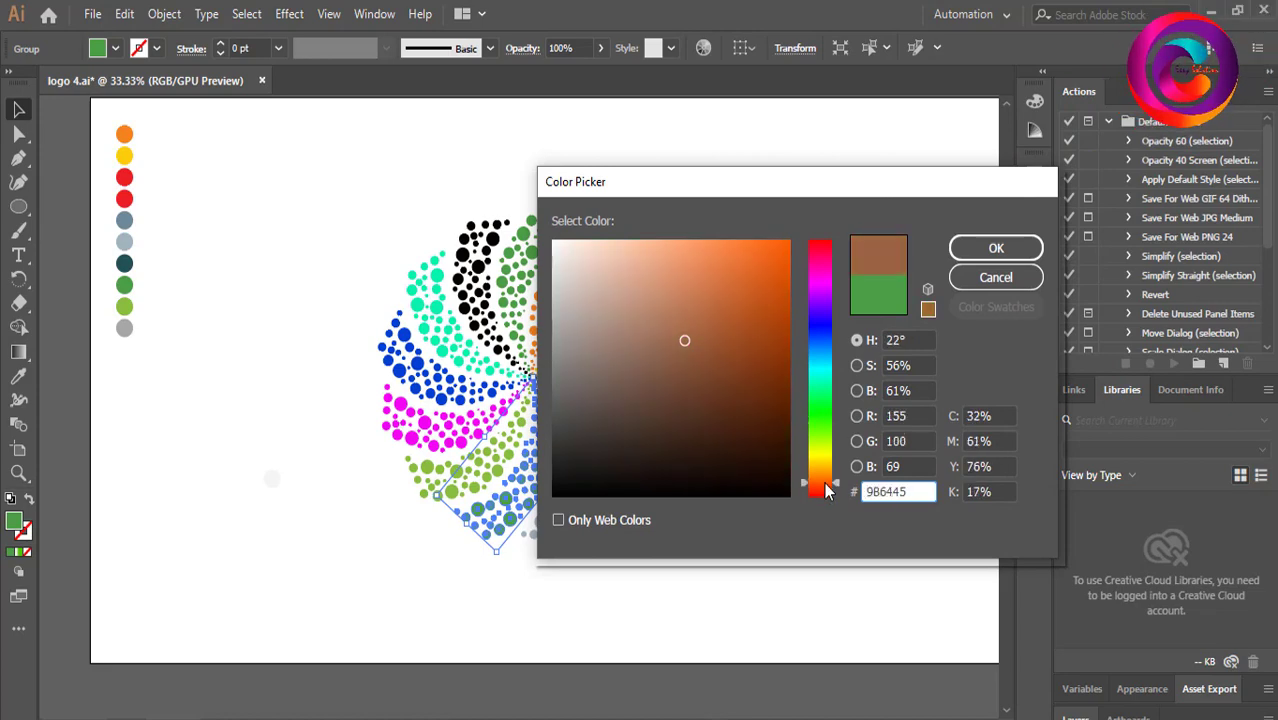
{"action": "left_click", "coordinate": [990, 248]}
{"action": "left_click", "coordinate": [832, 198]}
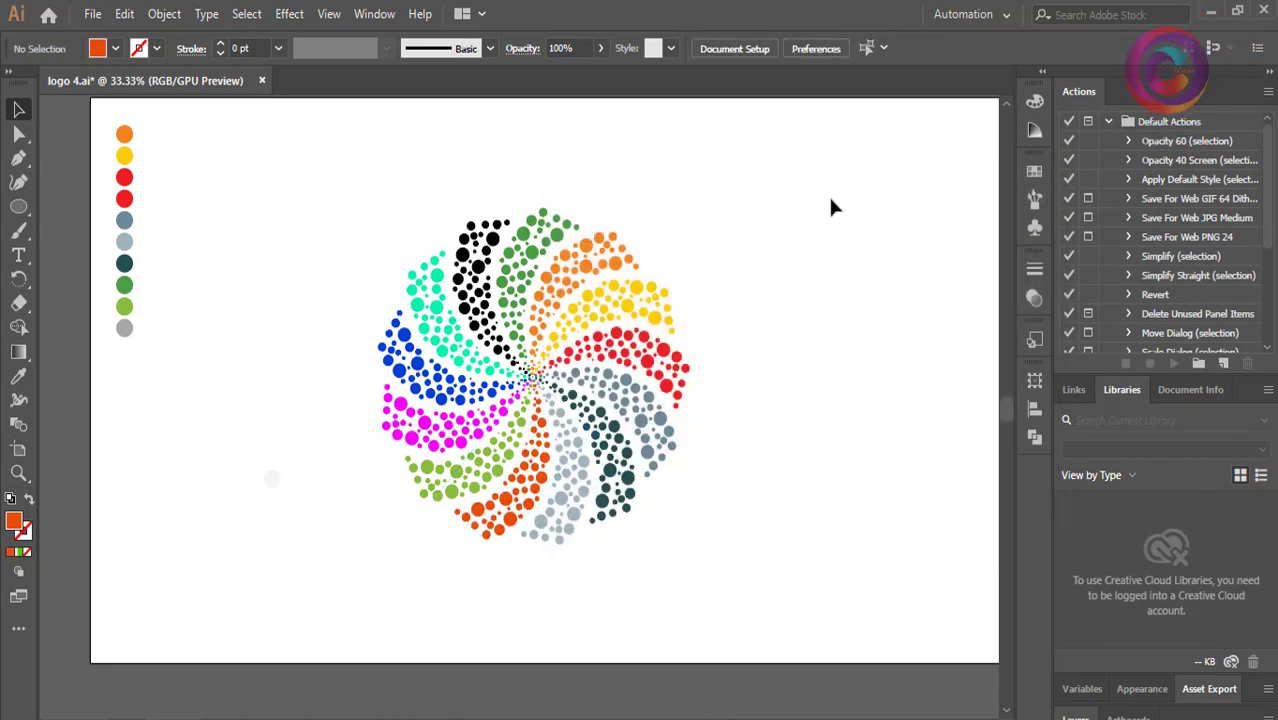
Change the orange-red arm to cyan by choosing a cyan hue in the Color Picker.
{"action": "left_click", "coordinate": [519, 498]}
{"action": "double_click", "coordinate": [16, 523]}
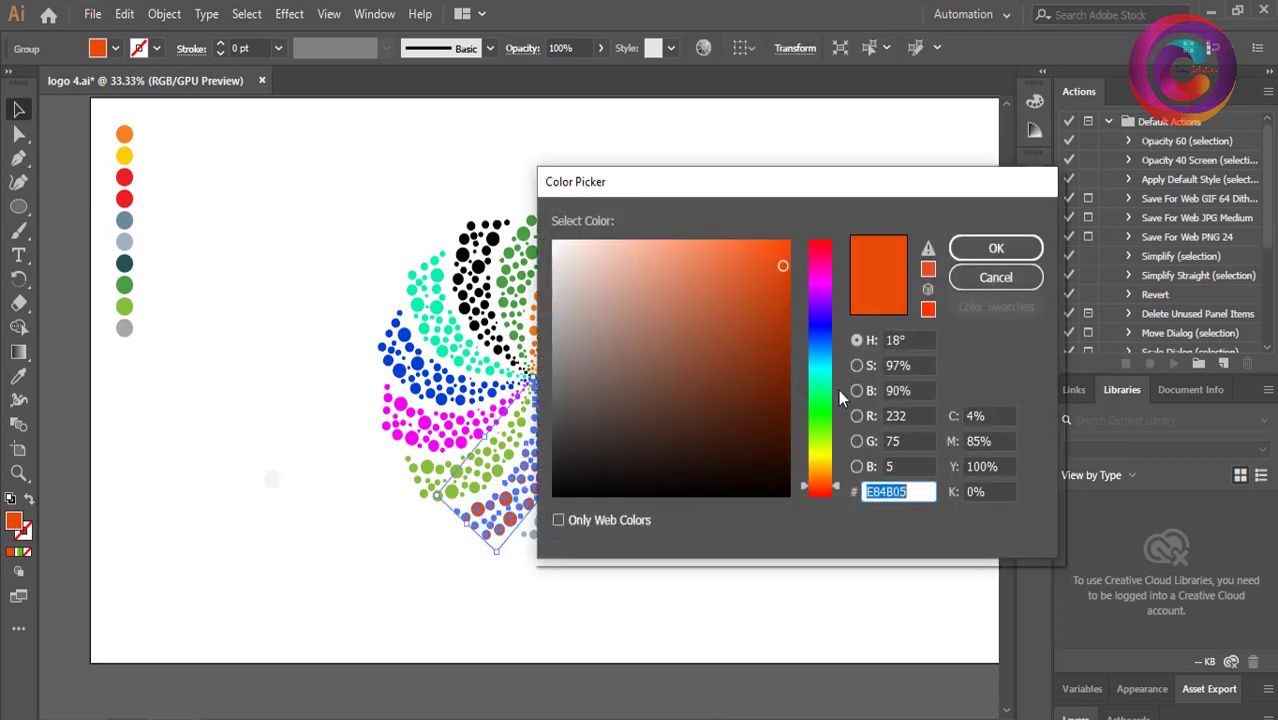
{"action": "left_click", "coordinate": [822, 348]}
{"action": "left_click", "coordinate": [823, 366]}
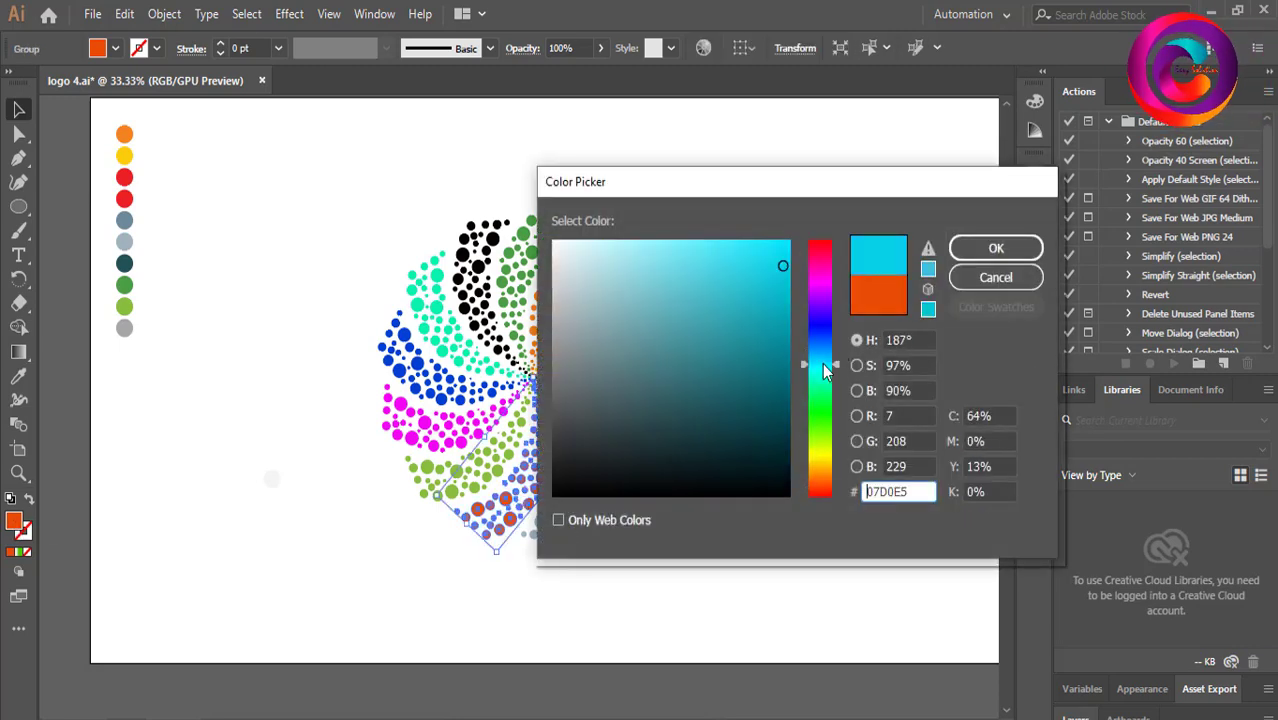
{"action": "left_click", "coordinate": [779, 306]}
{"action": "left_click", "coordinate": [996, 249]}
{"action": "left_click", "coordinate": [857, 226]}
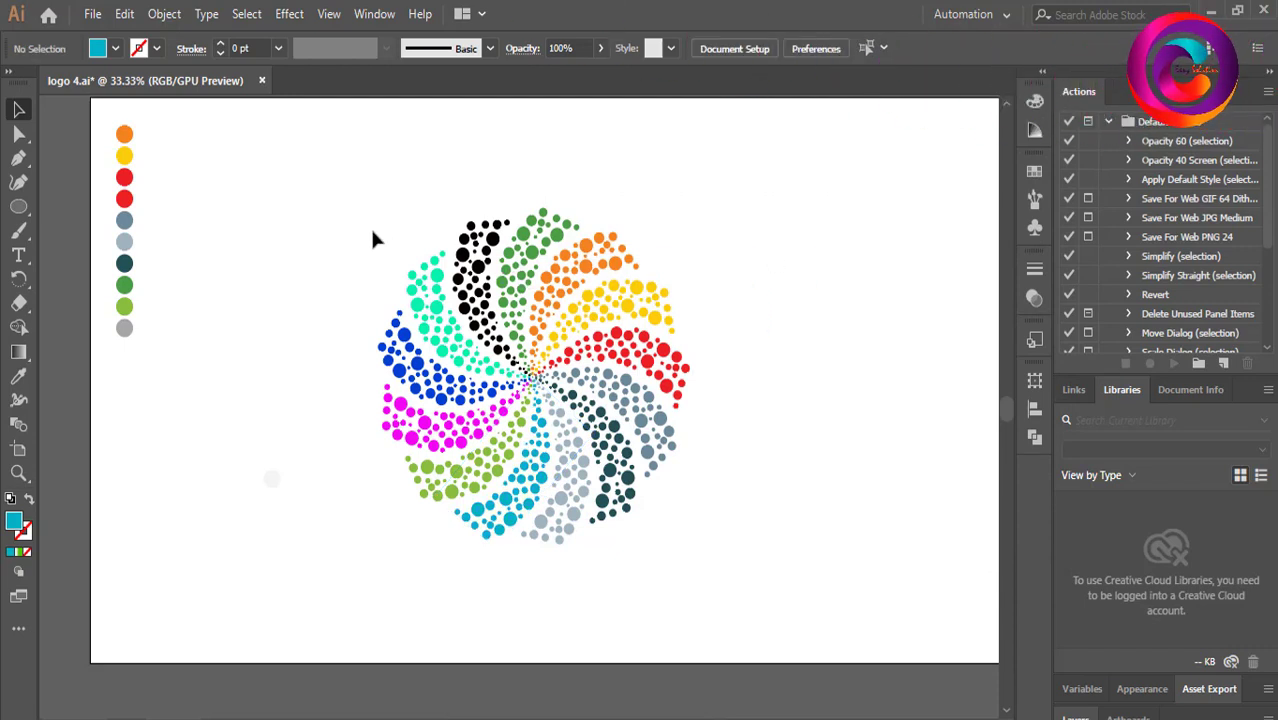
Scale the circular pattern down and move it upward on the artboard.
{"action": "left_click", "coordinate": [563, 450]}
{"action": "left_click_drag", "start_coordinate": [380, 209], "coordinate": [440, 276]}
{"action": "left_click_drag", "start_coordinate": [531, 337], "coordinate": [483, 224]}
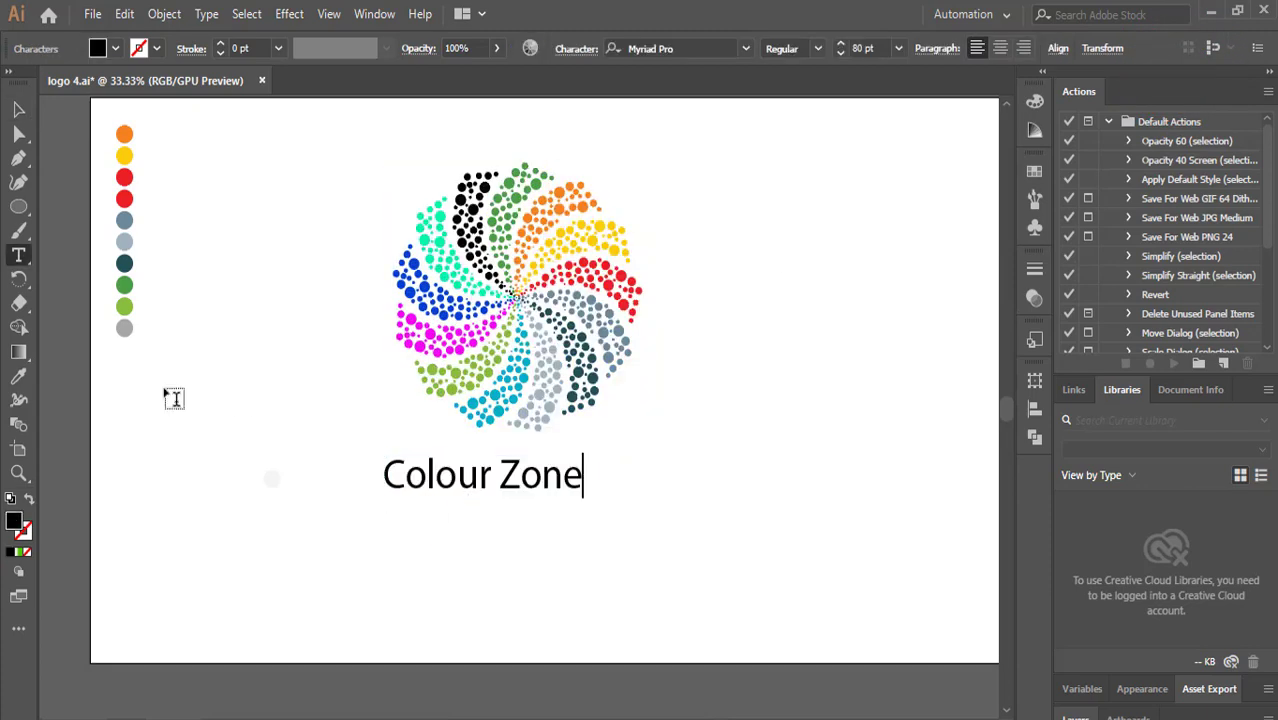
Enlarge the Colour Zone title to about 135 pt beneath the pattern.
{"action": "left_click", "coordinate": [17, 112]}
{"action": "left_click_drag", "start_coordinate": [588, 490], "coordinate": [722, 529]}
{"action": "left_click_drag", "start_coordinate": [636, 514], "coordinate": [600, 510]}
{"action": "left_click", "coordinate": [592, 508]}
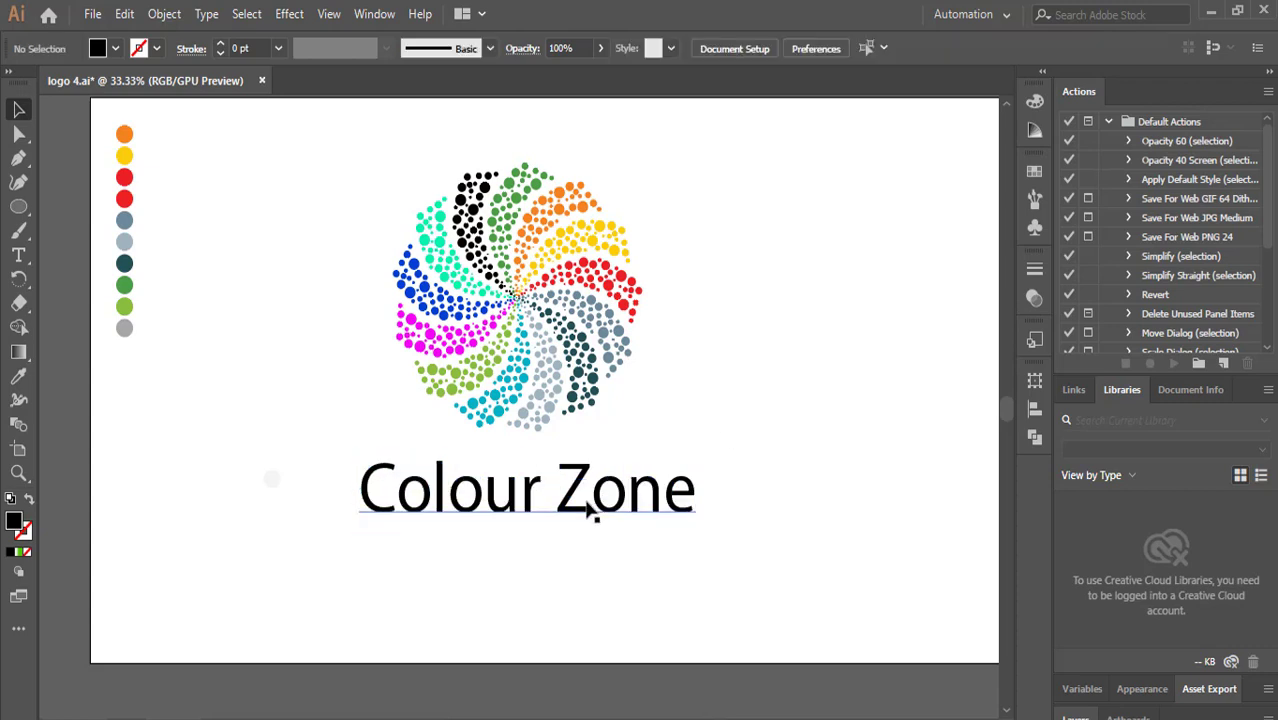
Select the Colour Zone title and browse through fonts, settling on Jacknife.
{"action": "left_click", "coordinate": [588, 510]}
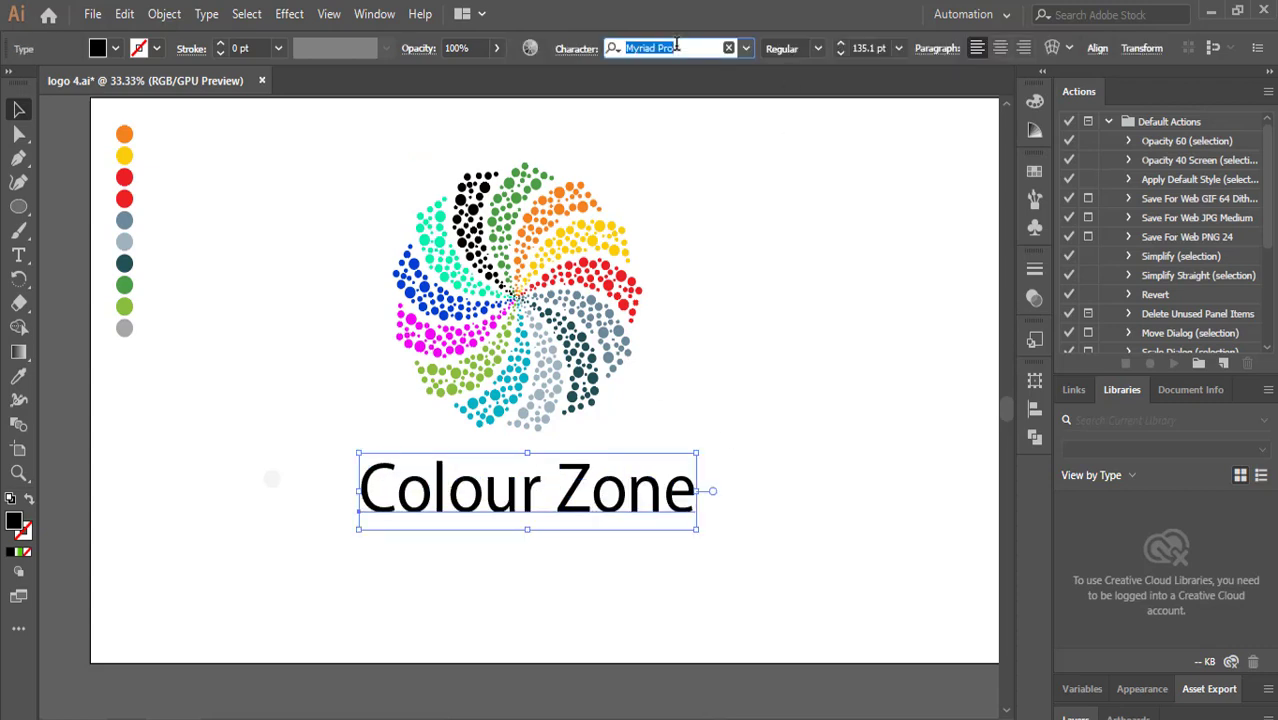
{"action": "key", "text": "Down"}
{"action": "key", "text": "Down"}
{"action": "key", "text": "Up"}
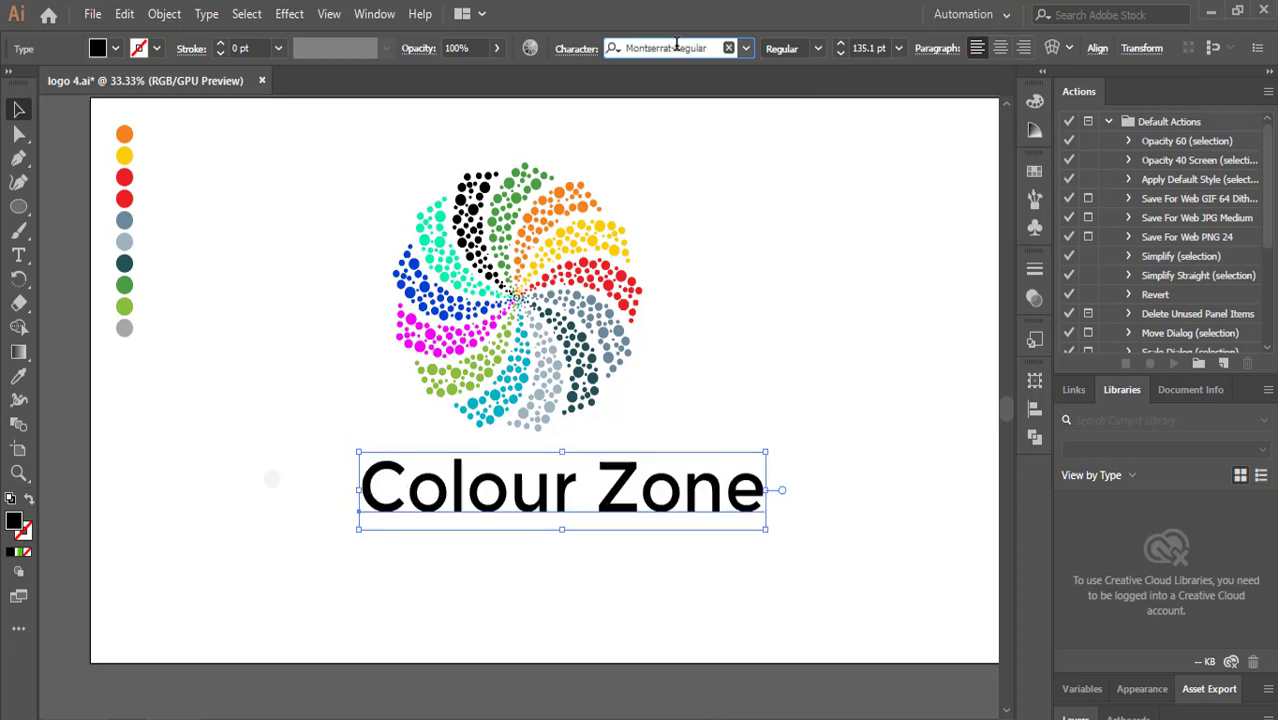
{"action": "key", "text": "Down"}
{"action": "key", "text": "Up"}
{"action": "key", "text": "Up"}
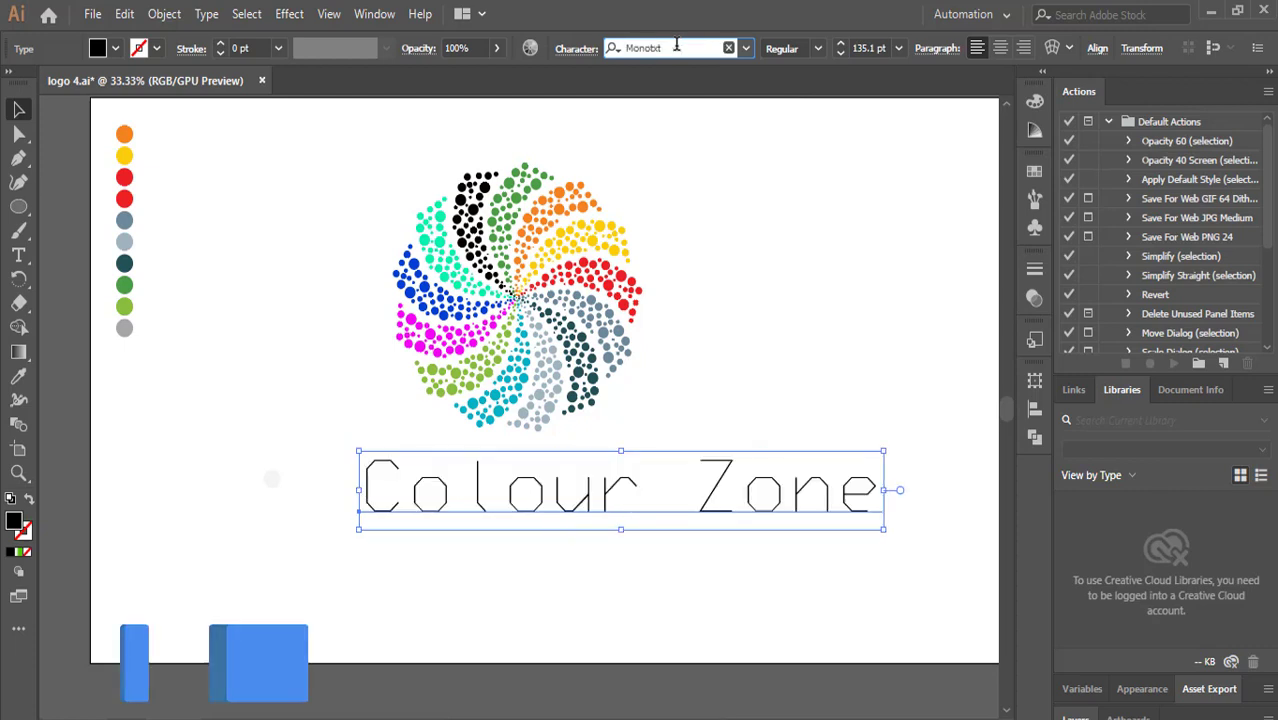
{"action": "key", "text": "Down"}
{"action": "key", "text": "Up"}
{"action": "key", "text": "Up"}
{"action": "key", "text": "Up"}
{"action": "key", "text": "Up"}
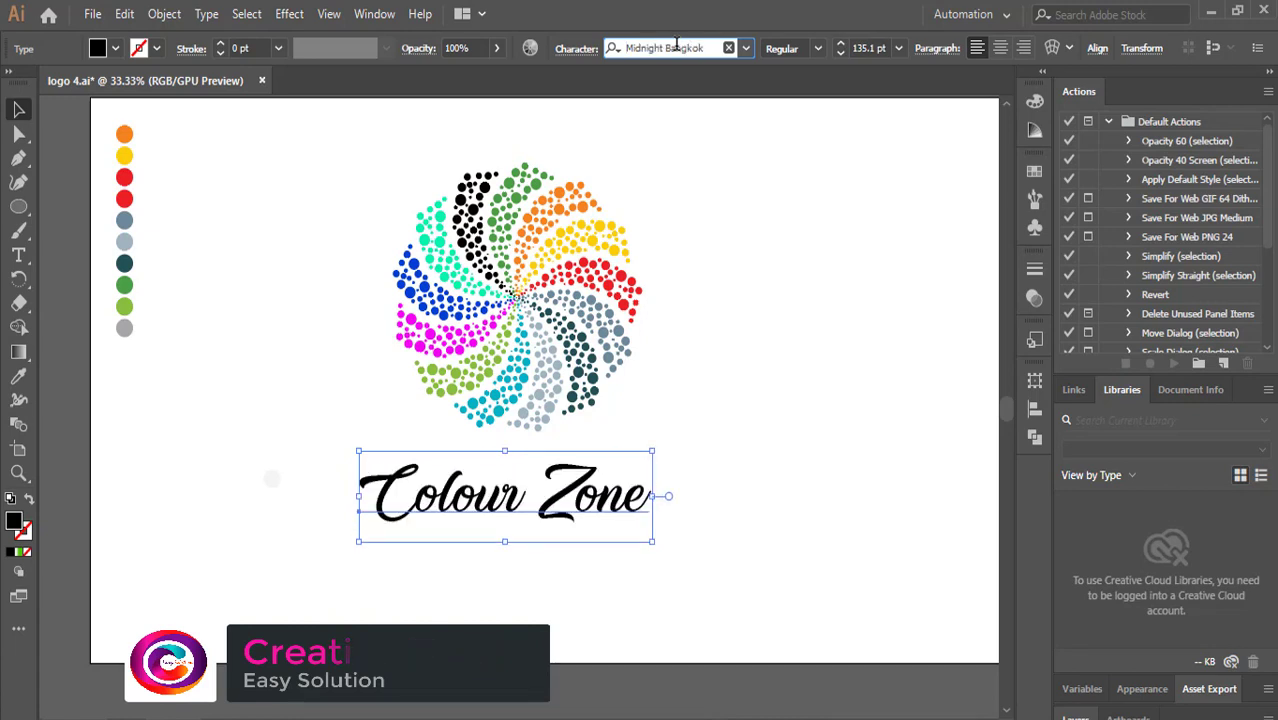
{"action": "key", "text": "Up"}
{"action": "key", "text": "Up"}
{"action": "key", "text": "Up"}
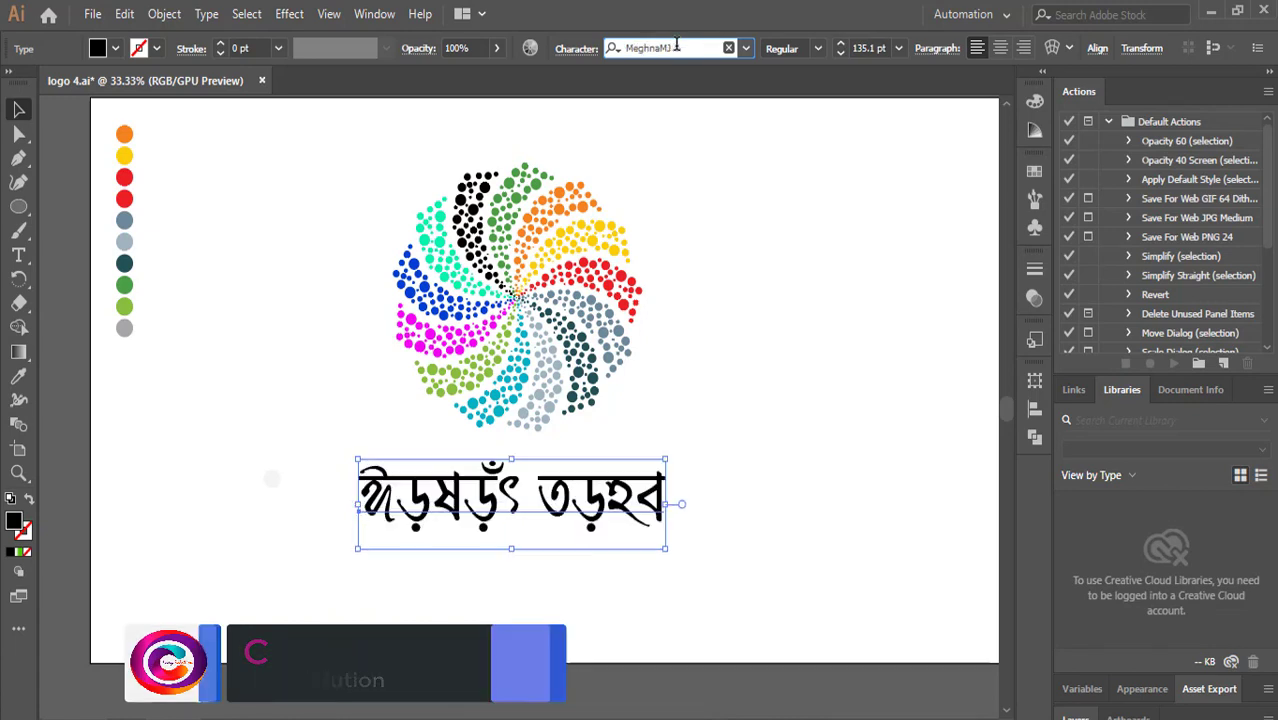
{"action": "key", "text": "Up"}
{"action": "key", "text": "Up"}
{"action": "key", "text": "Up"}
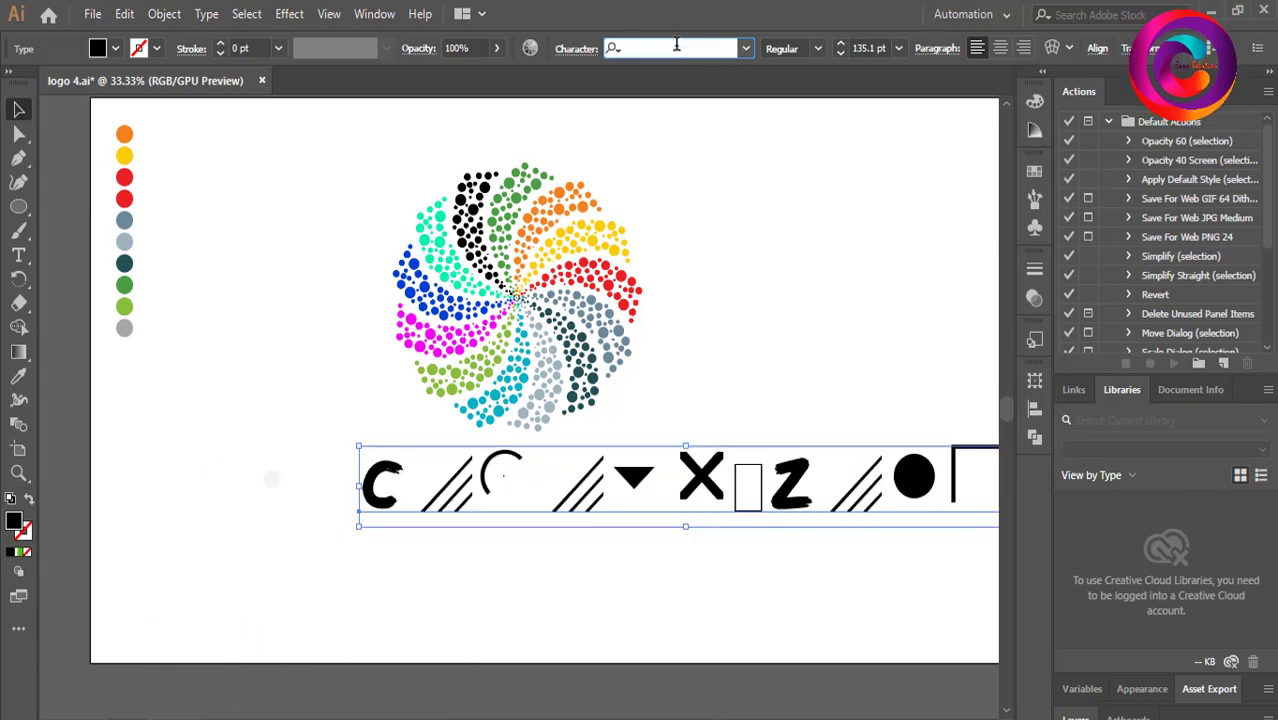
{"action": "key", "text": "Up"}
{"action": "key", "text": "Up"}
{"action": "key", "text": "Up"}
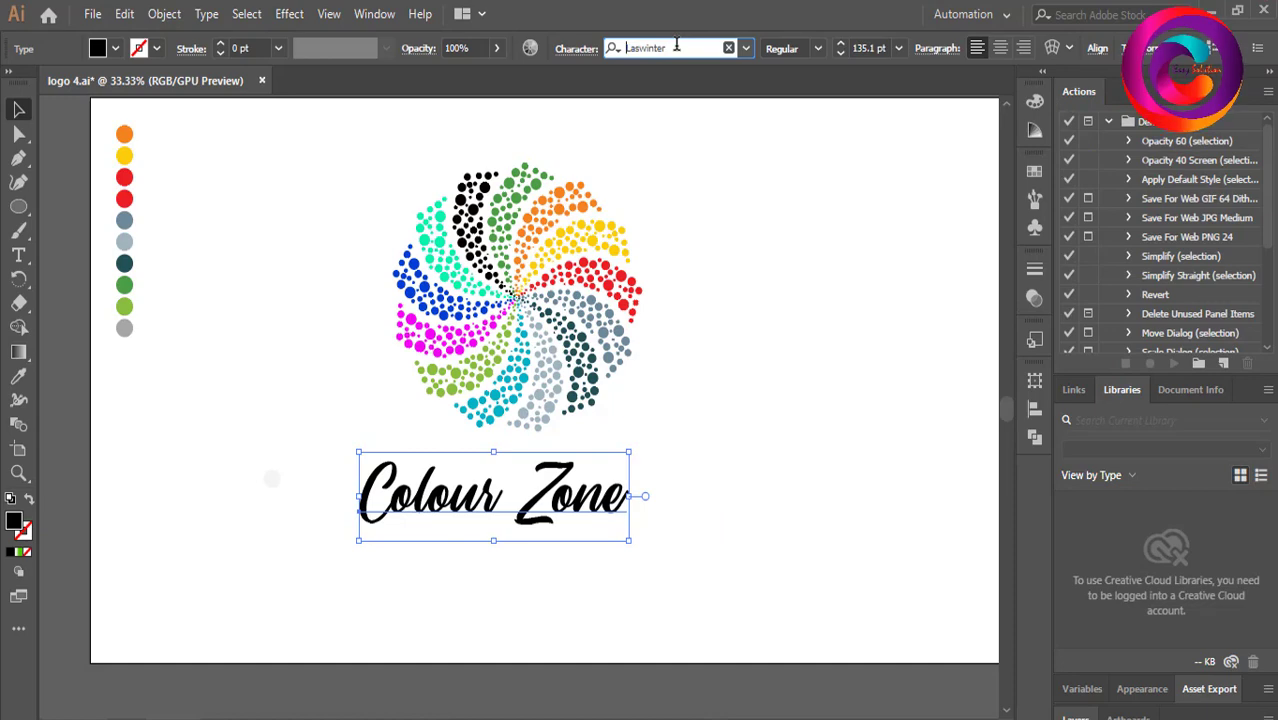
{"action": "key", "text": "Up"}
{"action": "key", "text": "Up"}
{"action": "key", "text": "Up"}
{"action": "key", "text": "Up"}
{"action": "key", "text": "Up"}
{"action": "key", "text": "Up"}
{"action": "key", "text": "Up"}
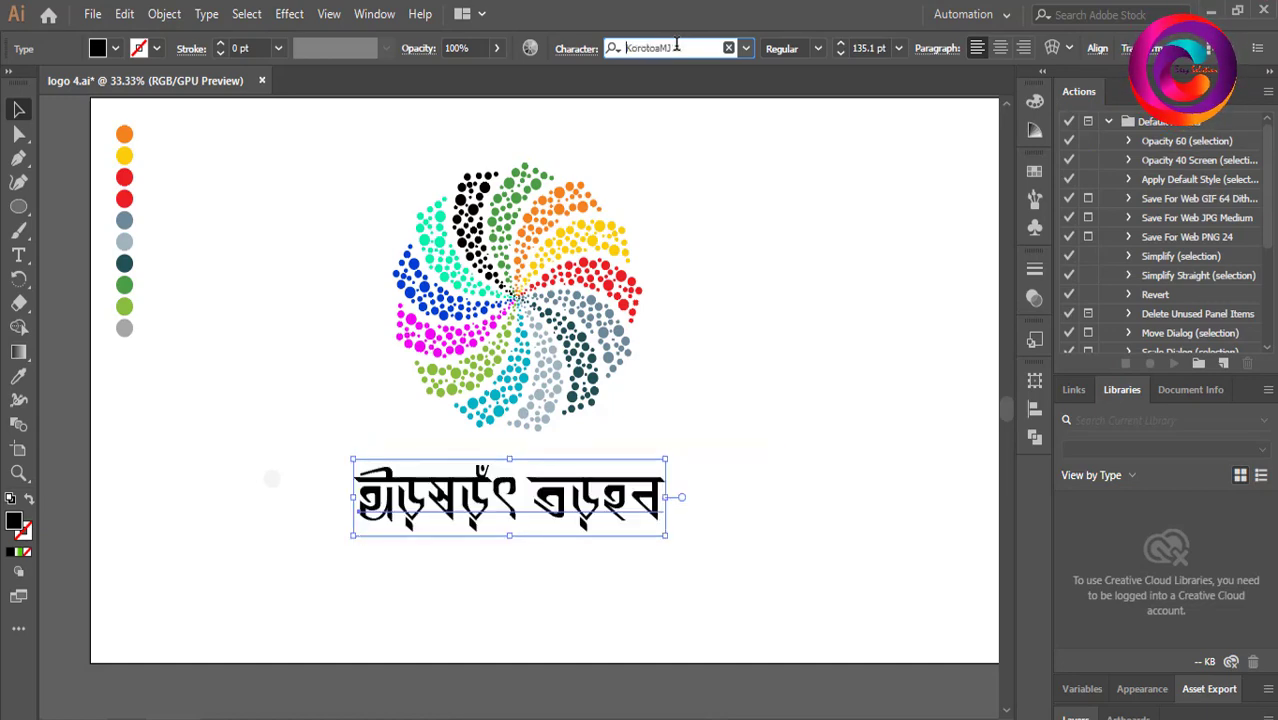
{"action": "key", "text": "Up"}
{"action": "key", "text": "Up"}
{"action": "key", "text": "Up"}
{"action": "key", "text": "Up"}
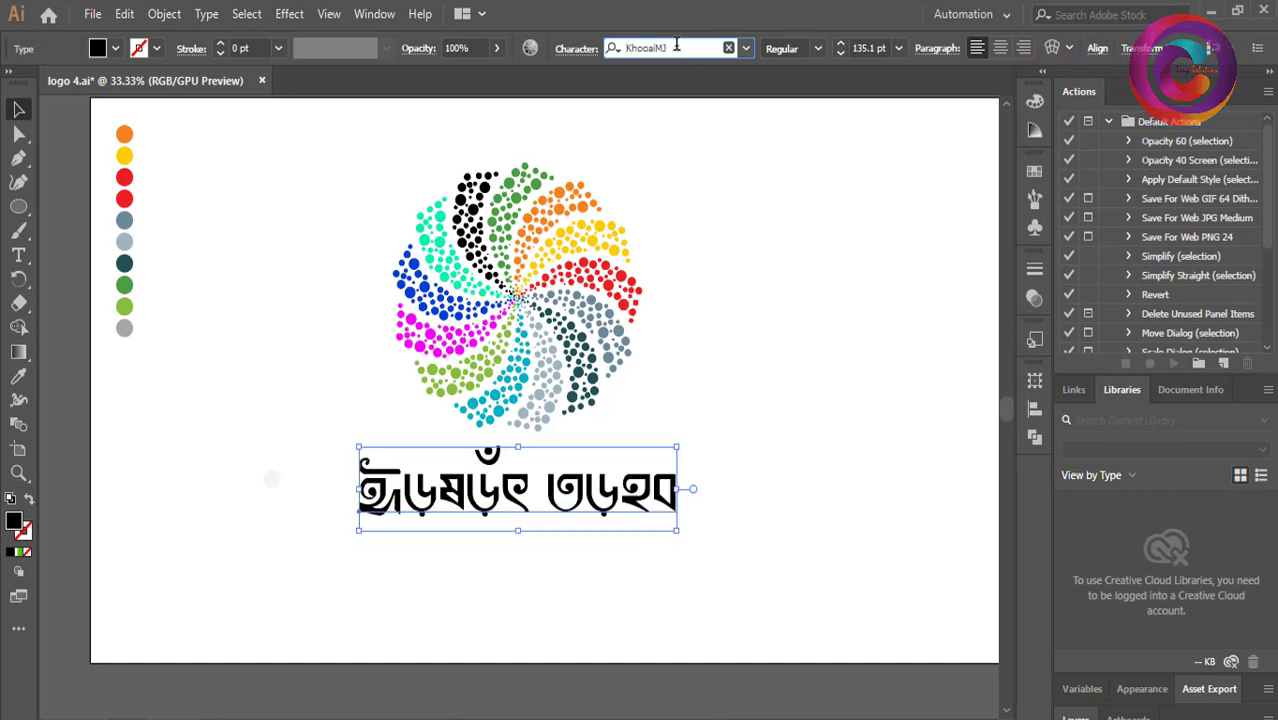
{"action": "key", "text": "Up"}
{"action": "key", "text": "Up"}
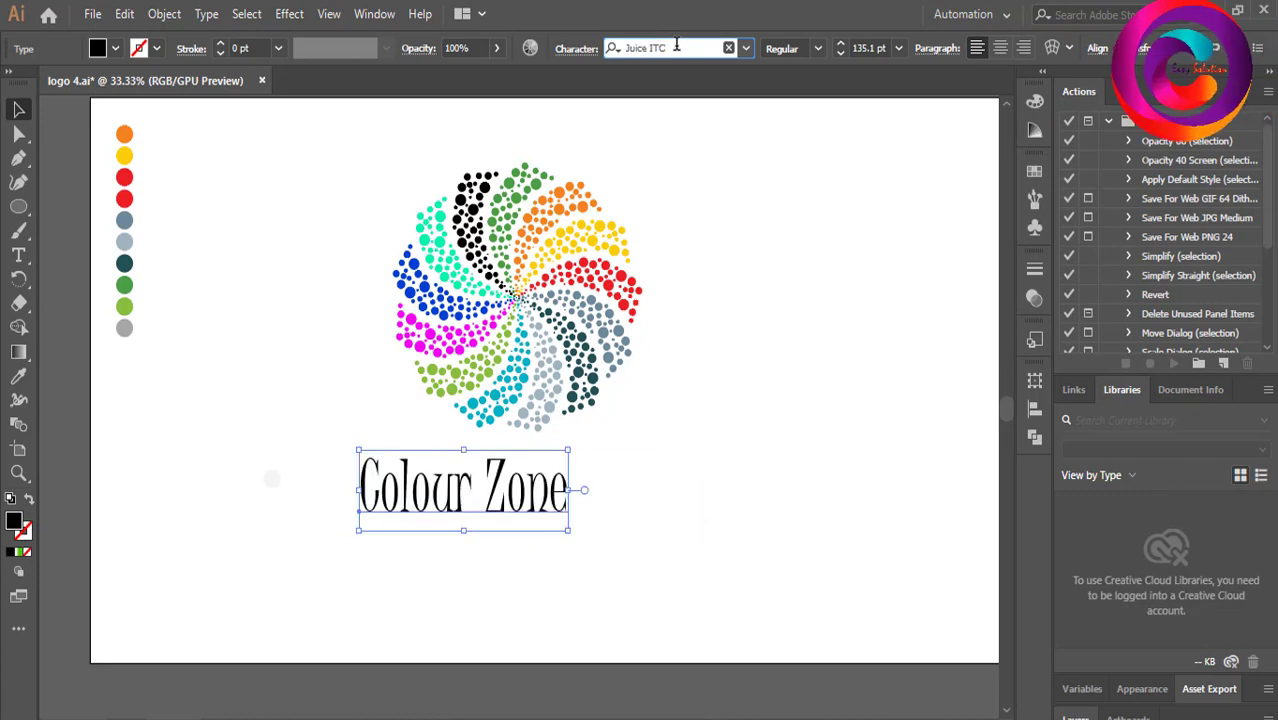
{"action": "key", "text": "Up"}
{"action": "key", "text": "Up"}
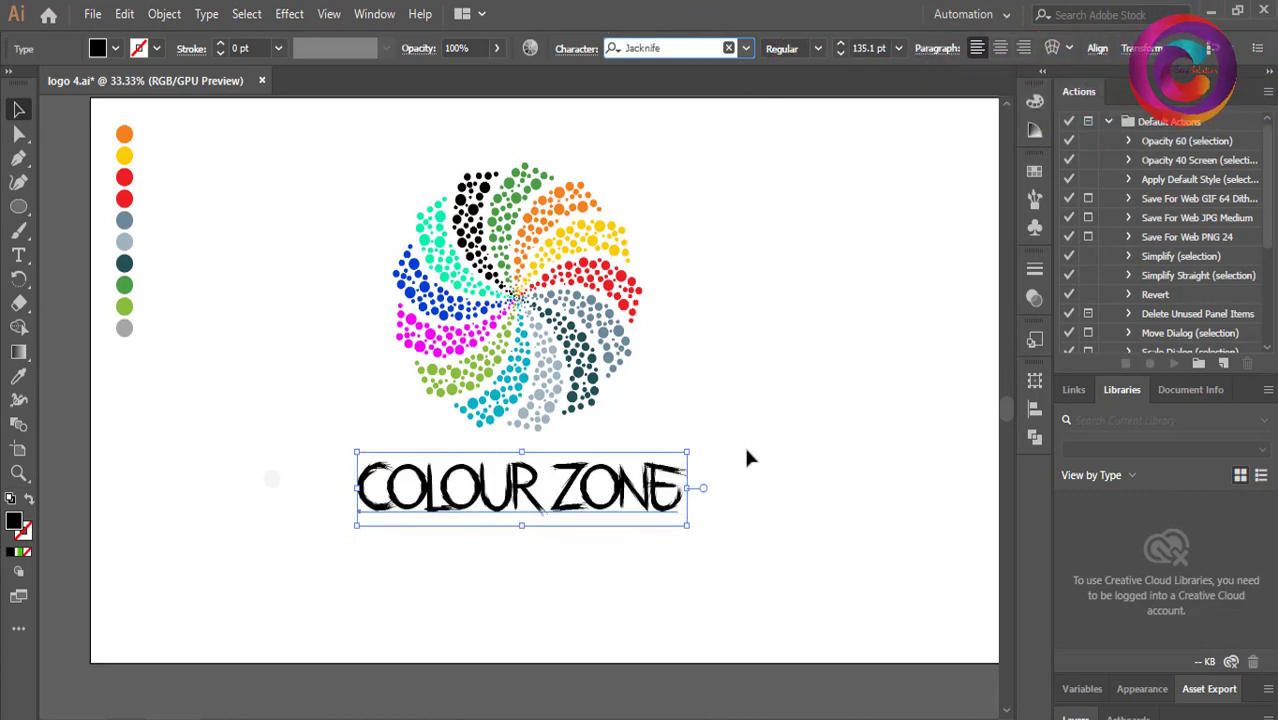
Enlarge the Jacknife title to about 159 pt.
{"action": "left_click_drag", "start_coordinate": [686, 528], "coordinate": [722, 538]}
{"action": "left_click", "coordinate": [698, 438]}
{"action": "left_click", "coordinate": [587, 490]}
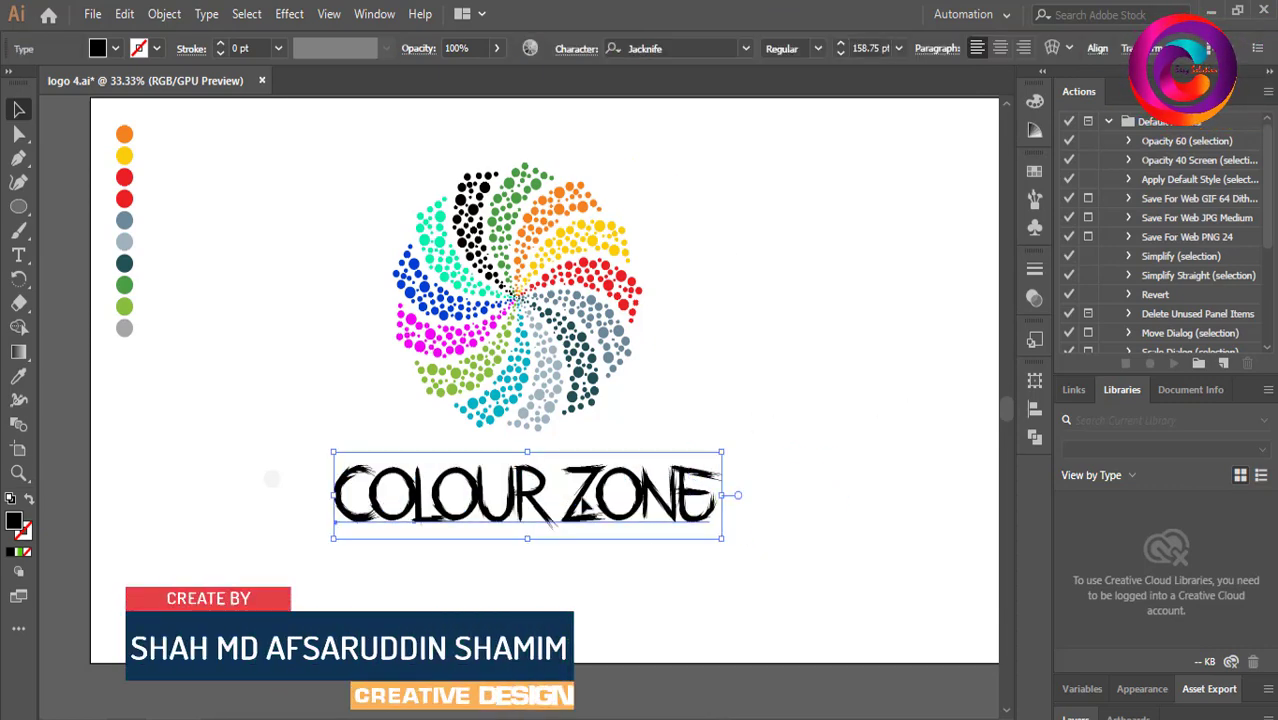
Expand the Colour Zone title into outlined shapes.
{"action": "left_click", "coordinate": [164, 14]}
{"action": "left_click", "coordinate": [255, 224]}
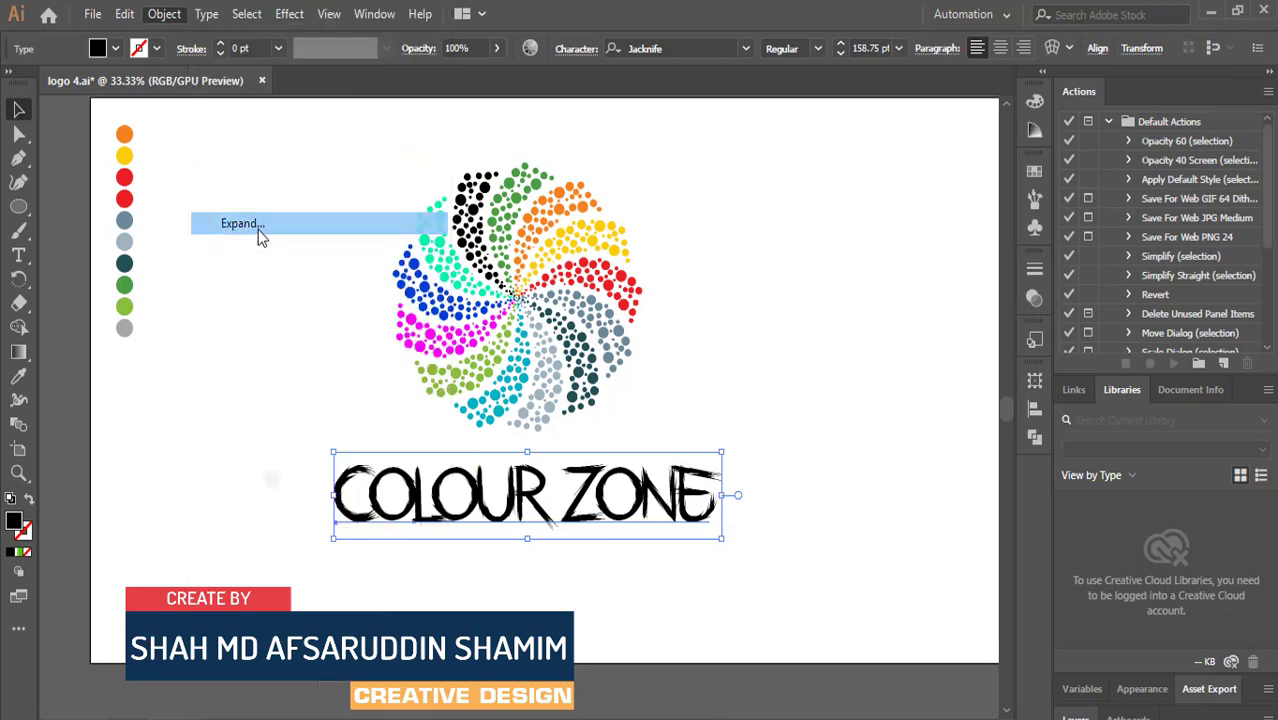
{"action": "left_click", "coordinate": [600, 495]}
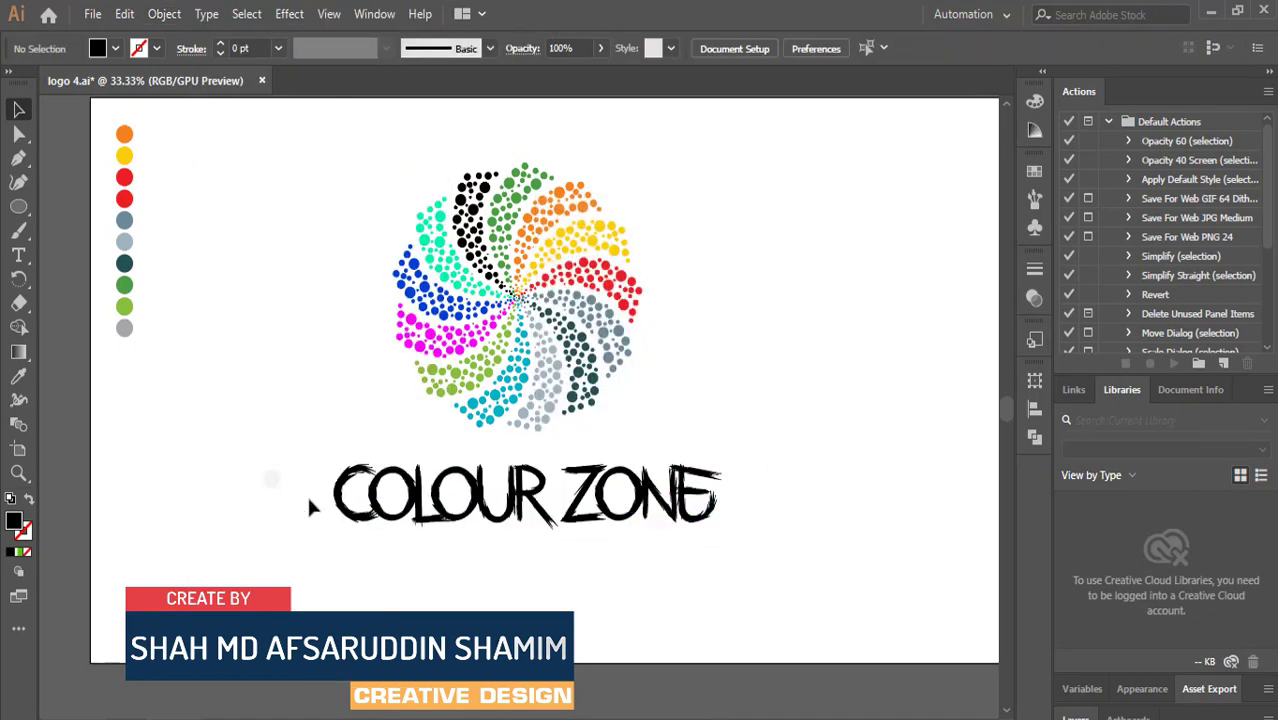
Select the expanded title, open the Gradient panel and apply the default white-to-green gradient fill.
{"action": "left_click", "coordinate": [525, 495]}
{"action": "left_click", "coordinate": [18, 351]}
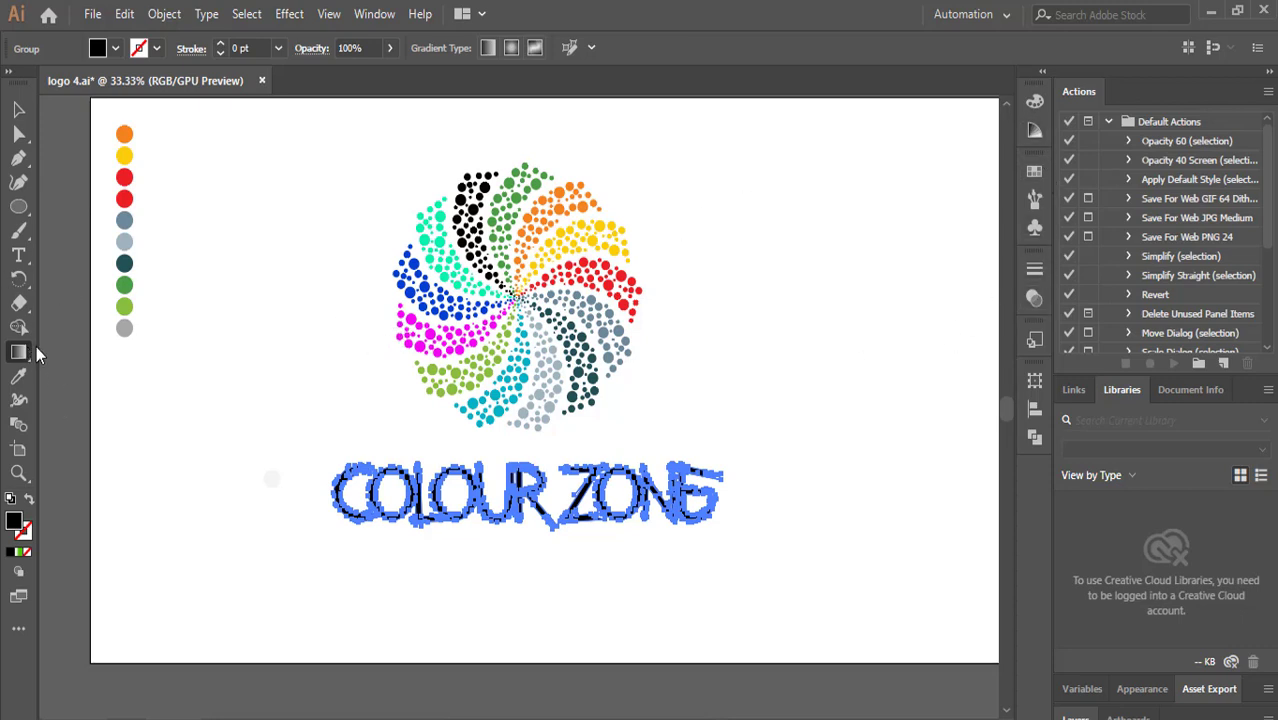
{"action": "scroll", "coordinate": [1104, 365], "scroll_direction": "down", "scroll_amount": 3}
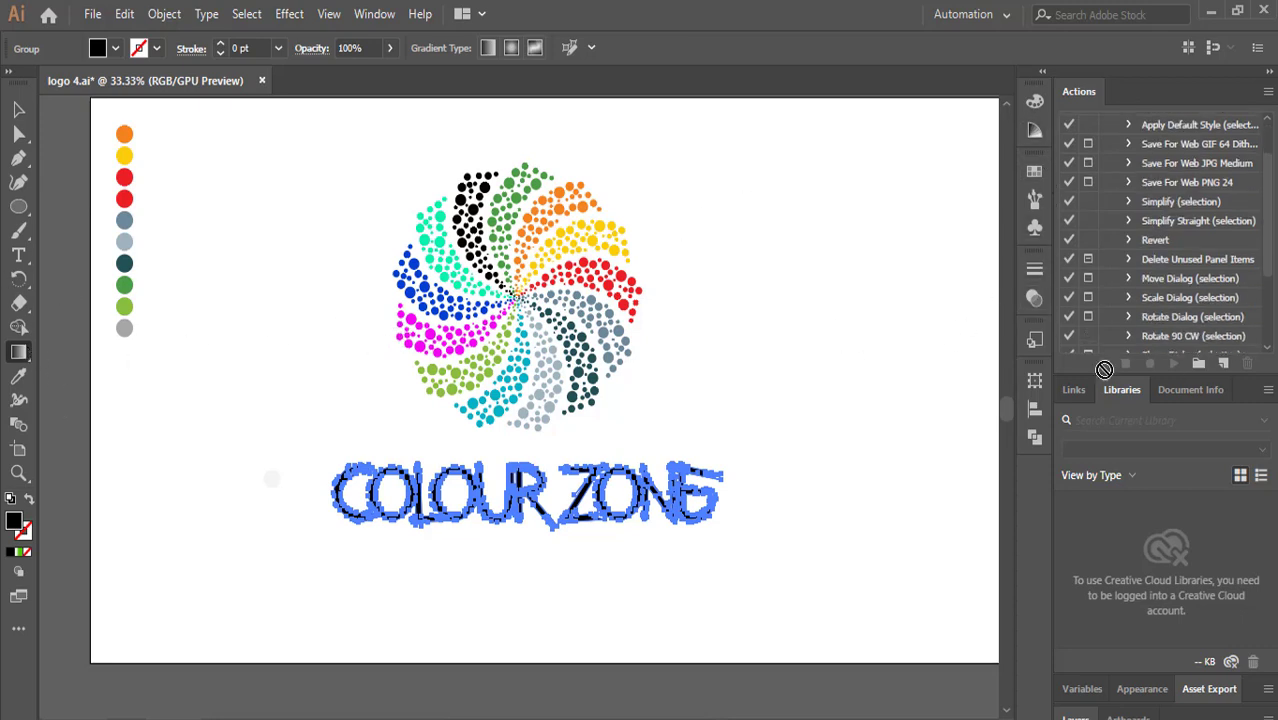
{"action": "left_click", "coordinate": [1033, 298]}
{"action": "left_click", "coordinate": [1034, 269]}
{"action": "left_click", "coordinate": [1035, 230]}
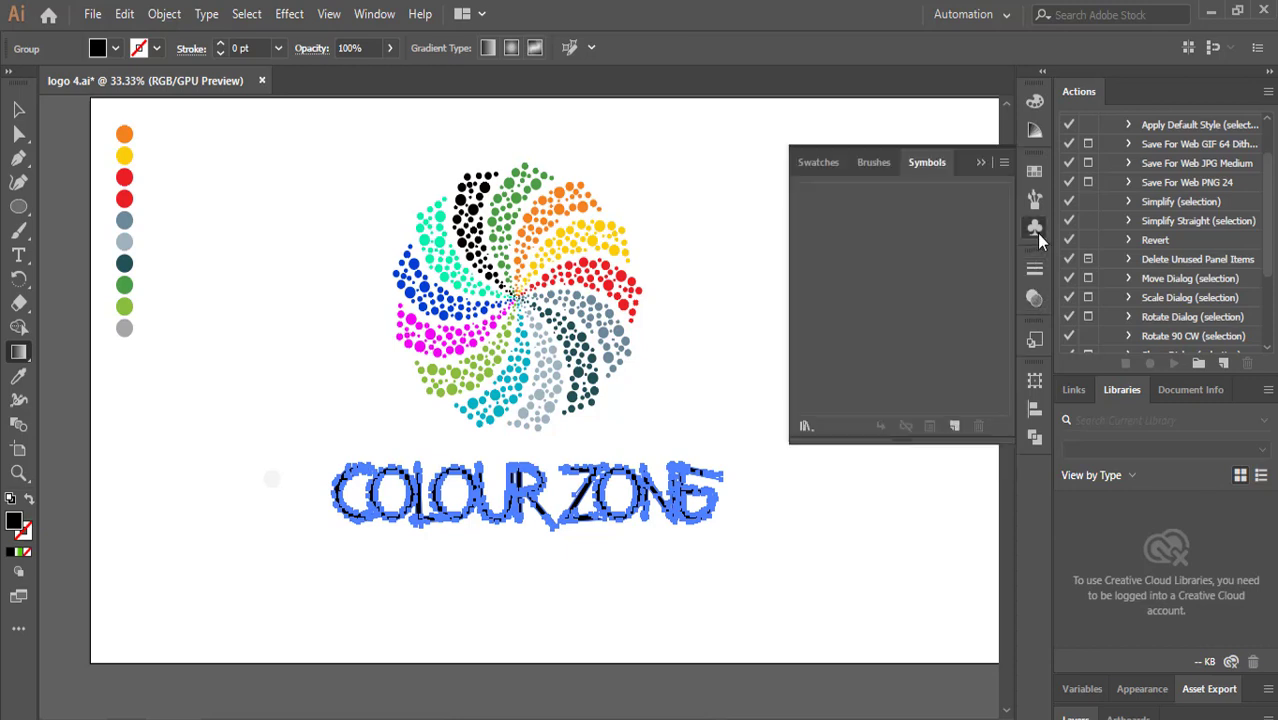
{"action": "left_click", "coordinate": [1035, 172]}
{"action": "left_click", "coordinate": [1030, 132]}
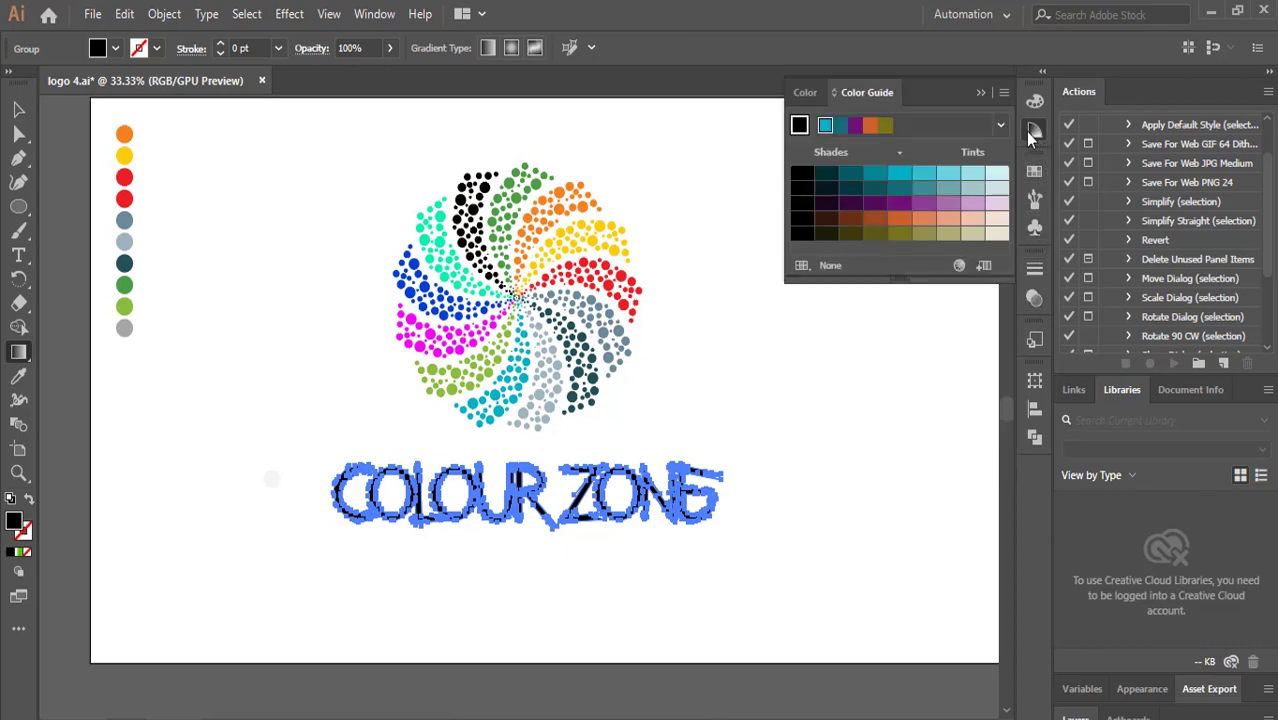
{"action": "left_click", "coordinate": [1036, 100]}
{"action": "left_click", "coordinate": [882, 93]}
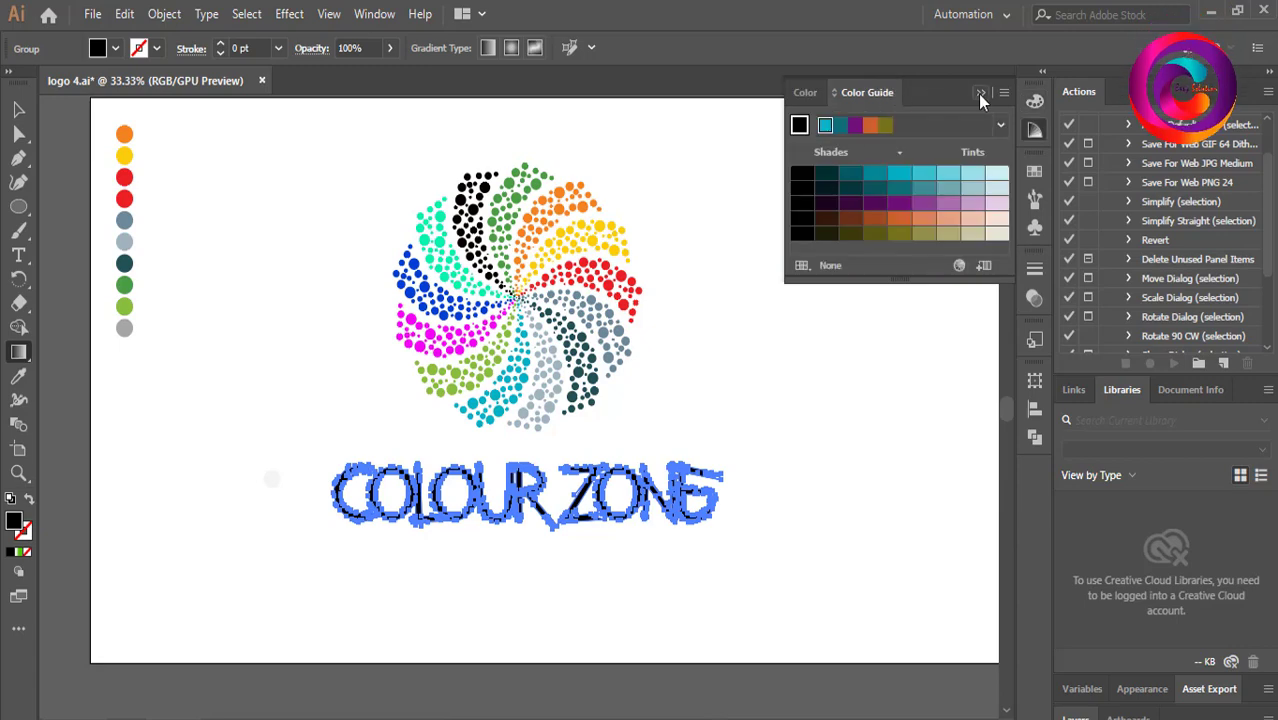
{"action": "left_click", "coordinate": [980, 93]}
{"action": "left_click", "coordinate": [1036, 128]}
{"action": "left_click", "coordinate": [1036, 339]}
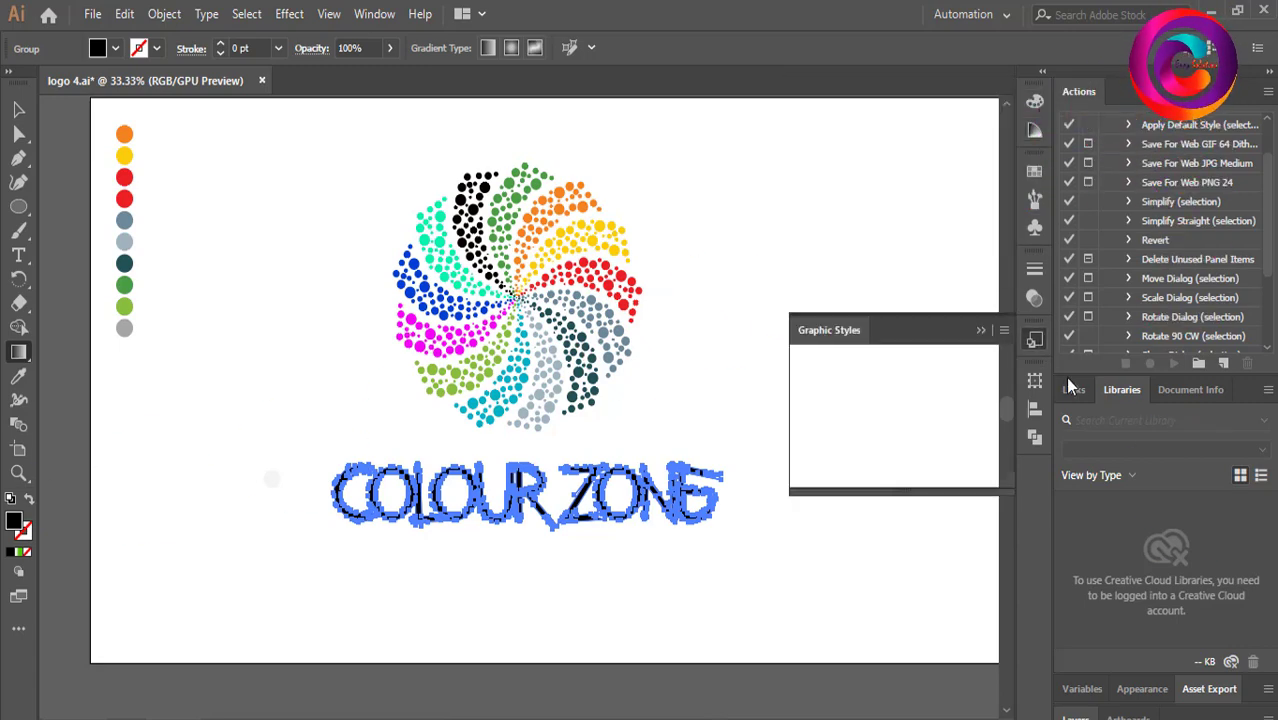
{"action": "left_click", "coordinate": [374, 14]}
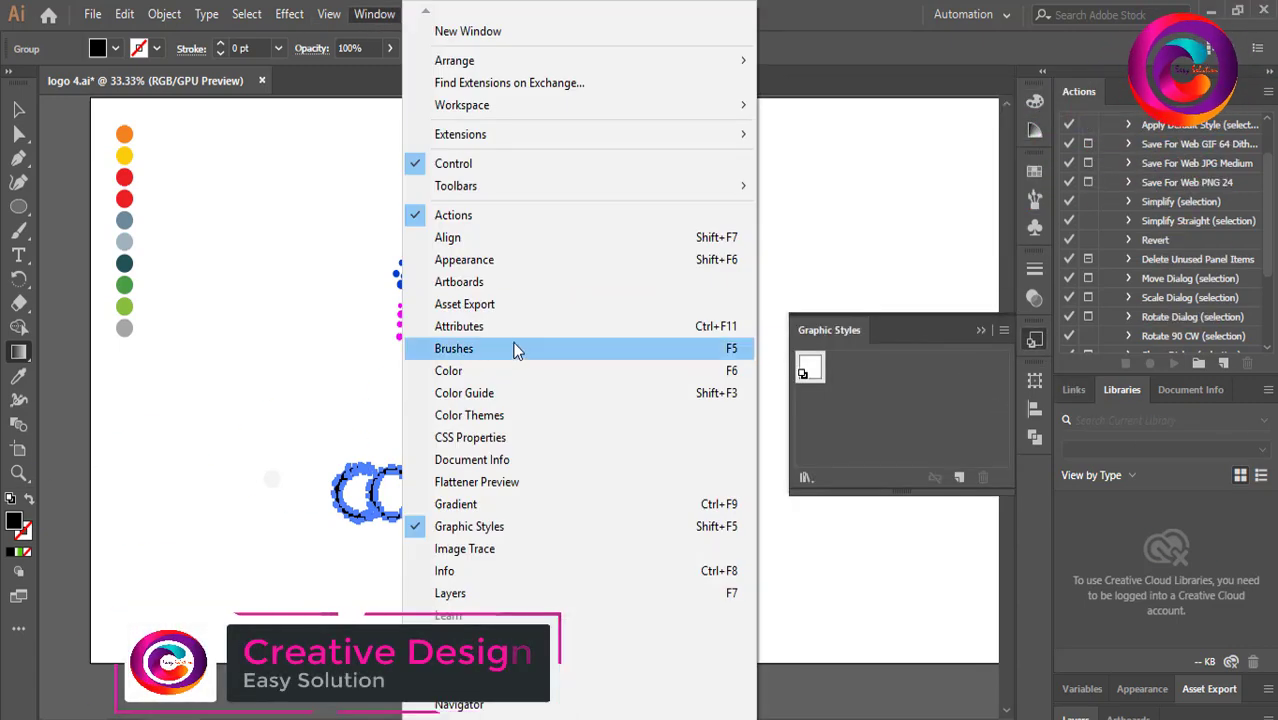
{"action": "left_click", "coordinate": [488, 504]}
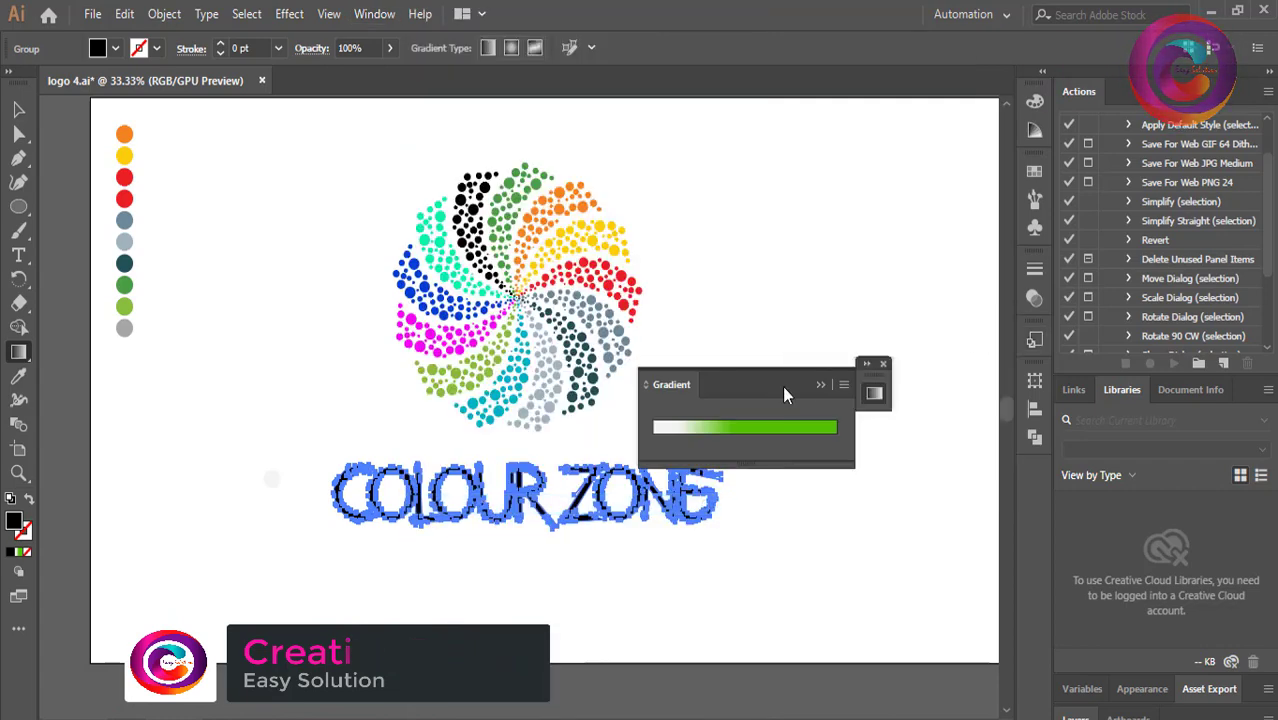
{"action": "left_click_drag", "start_coordinate": [782, 390], "coordinate": [933, 374]}
{"action": "left_click", "coordinate": [872, 430]}
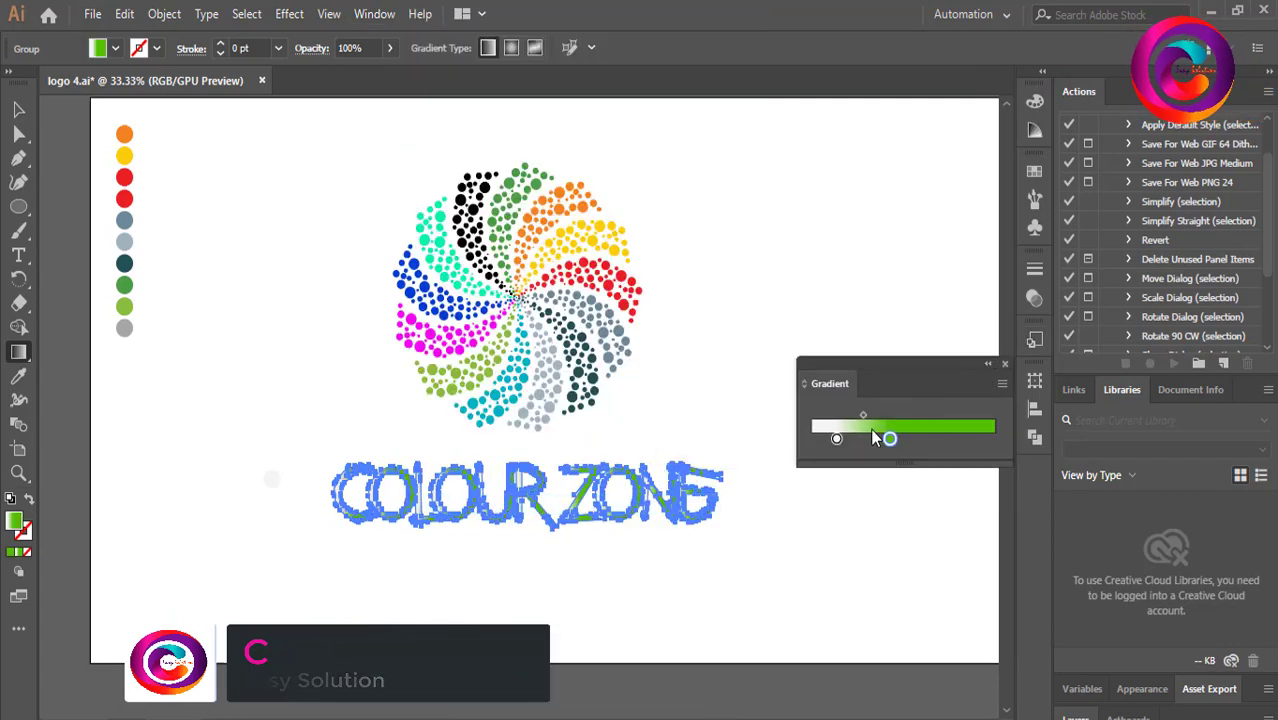
Reposition the left stop and add several more color stops along the title's gradient slider.
{"action": "mouse_move", "coordinate": [836, 438]}
{"action": "left_mouse_down"}
{"action": "mouse_move", "coordinate": [958, 440]}
{"action": "mouse_move", "coordinate": [857, 442]}
{"action": "left_mouse_up"}
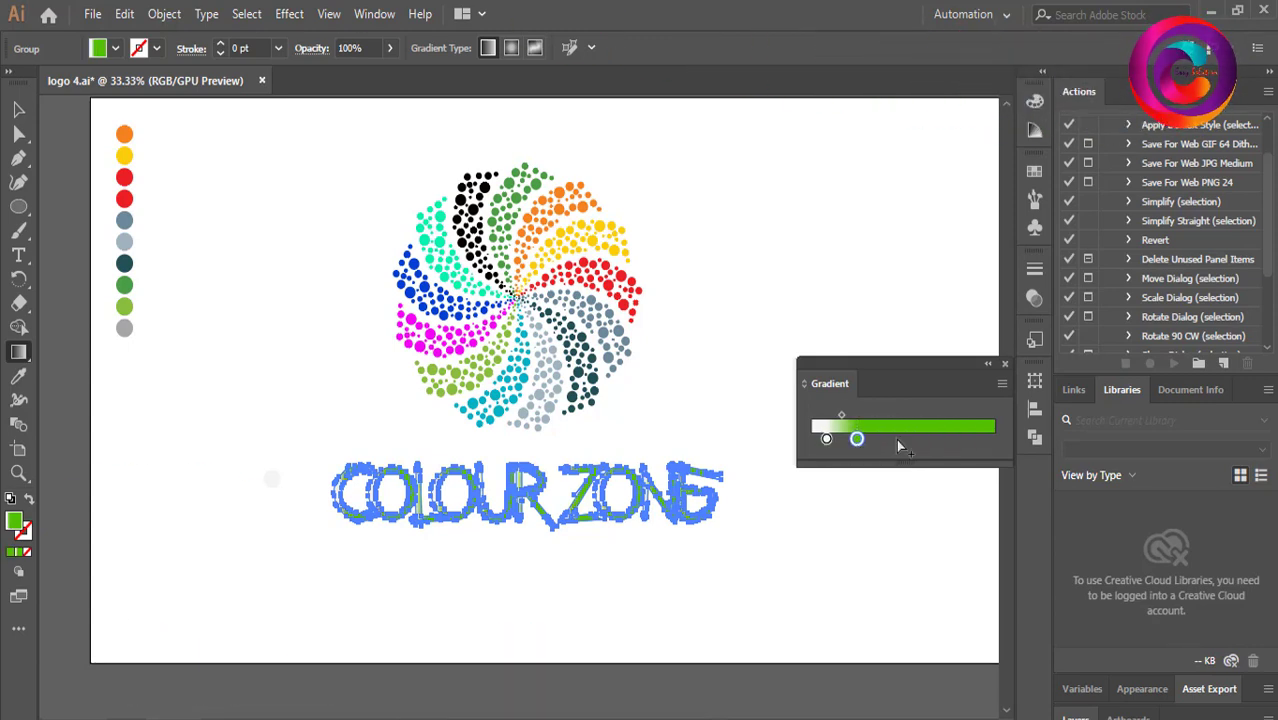
{"action": "left_click", "coordinate": [885, 438]}
{"action": "left_click", "coordinate": [945, 438]}
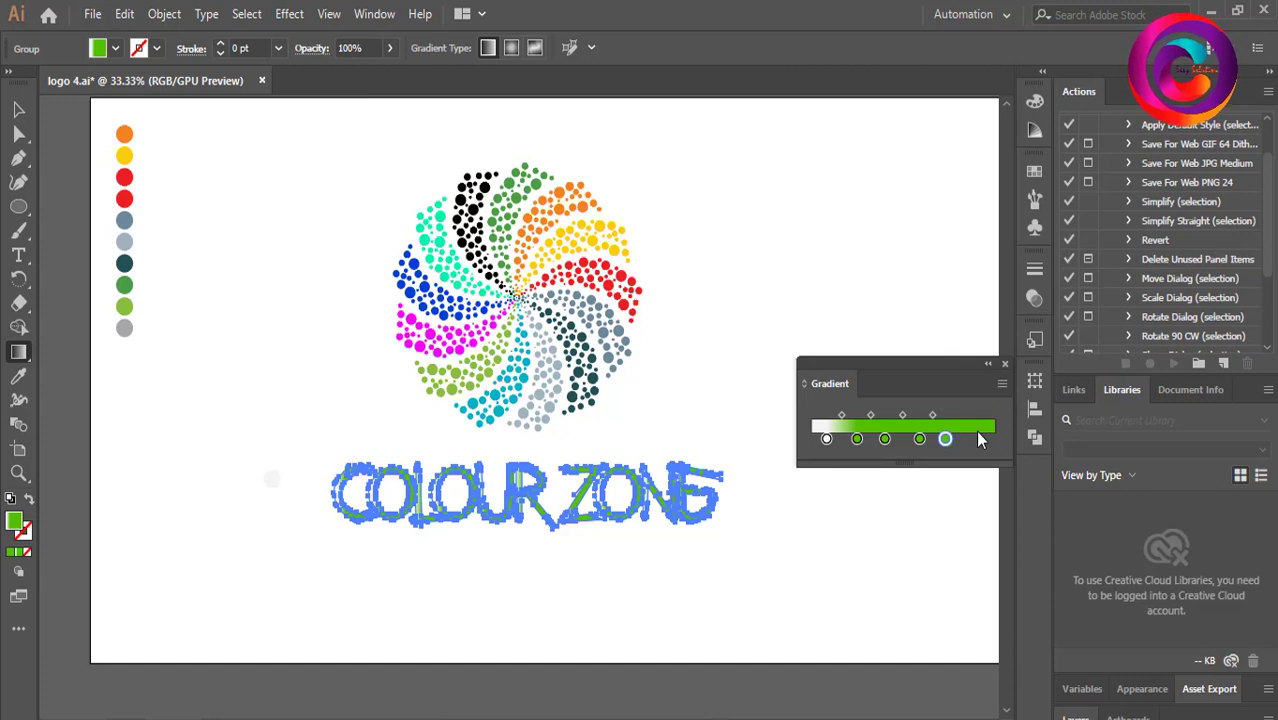
{"action": "left_click_drag", "start_coordinate": [945, 438], "coordinate": [973, 438]}
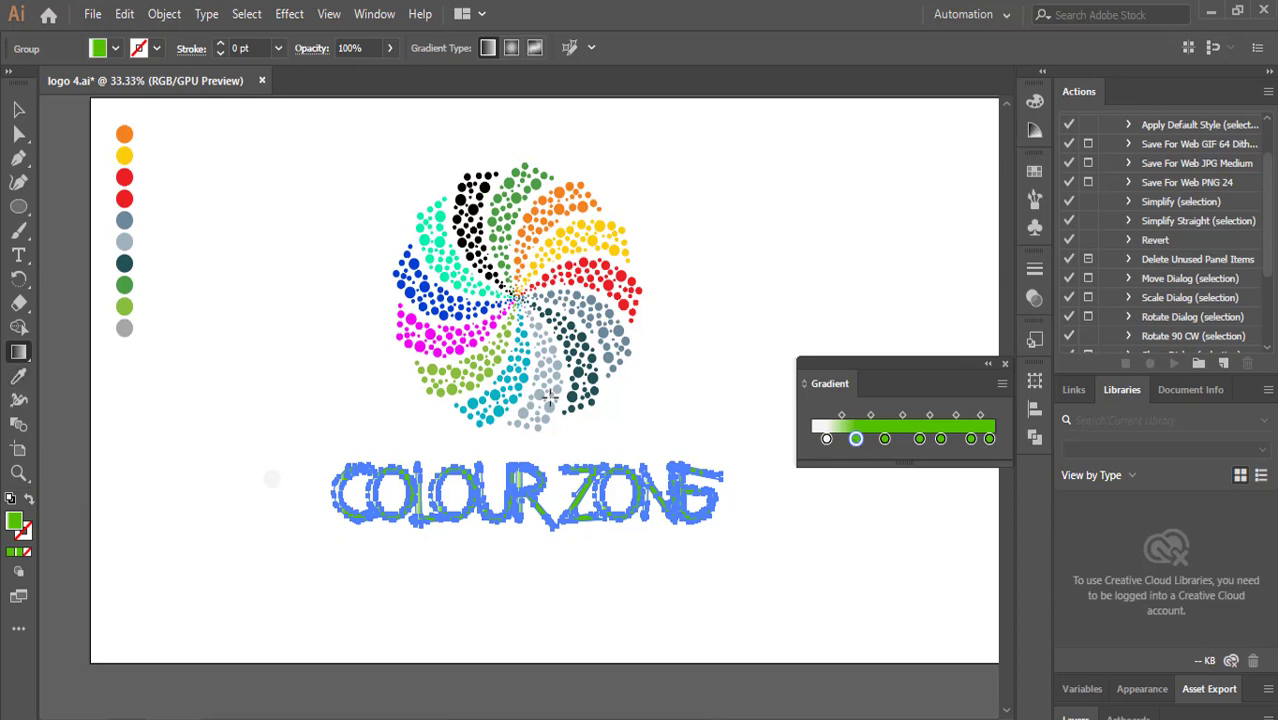
Set the first gradient stop to the pattern's red by sampling it with the eyedropper.
{"action": "double_click", "coordinate": [826, 440]}
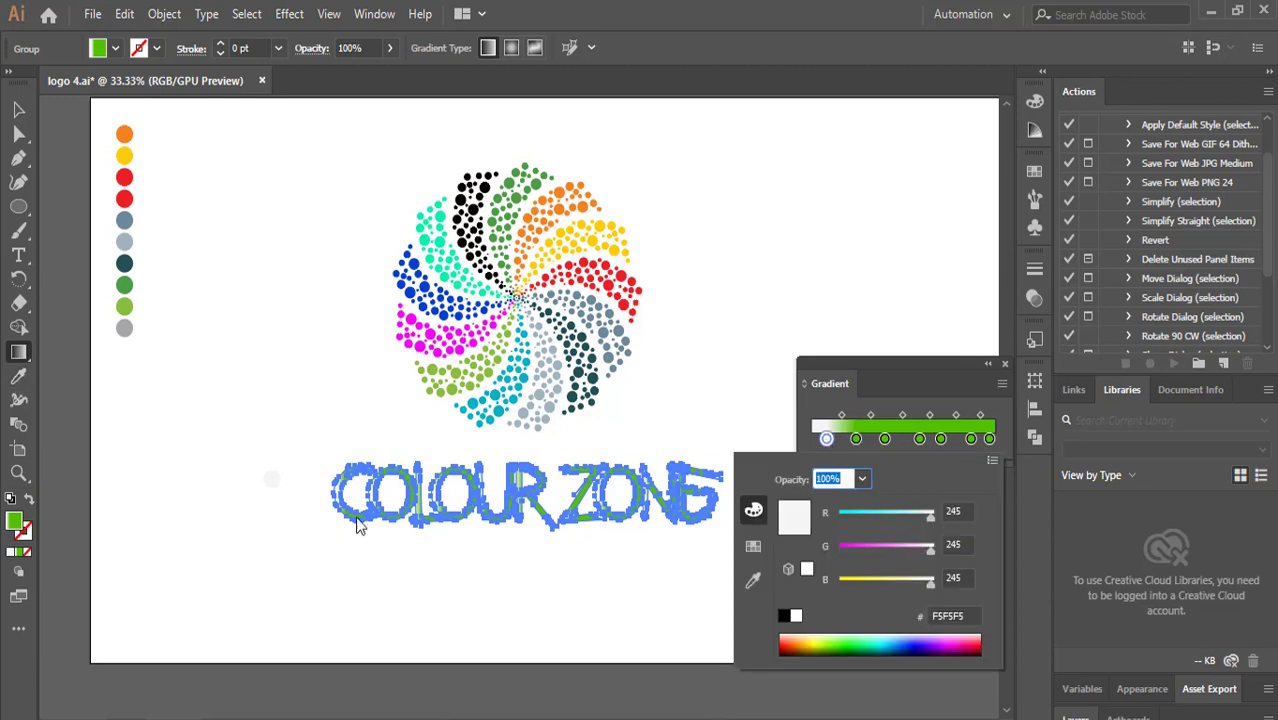
{"action": "left_click", "coordinate": [753, 580]}
{"action": "left_click", "coordinate": [622, 274]}
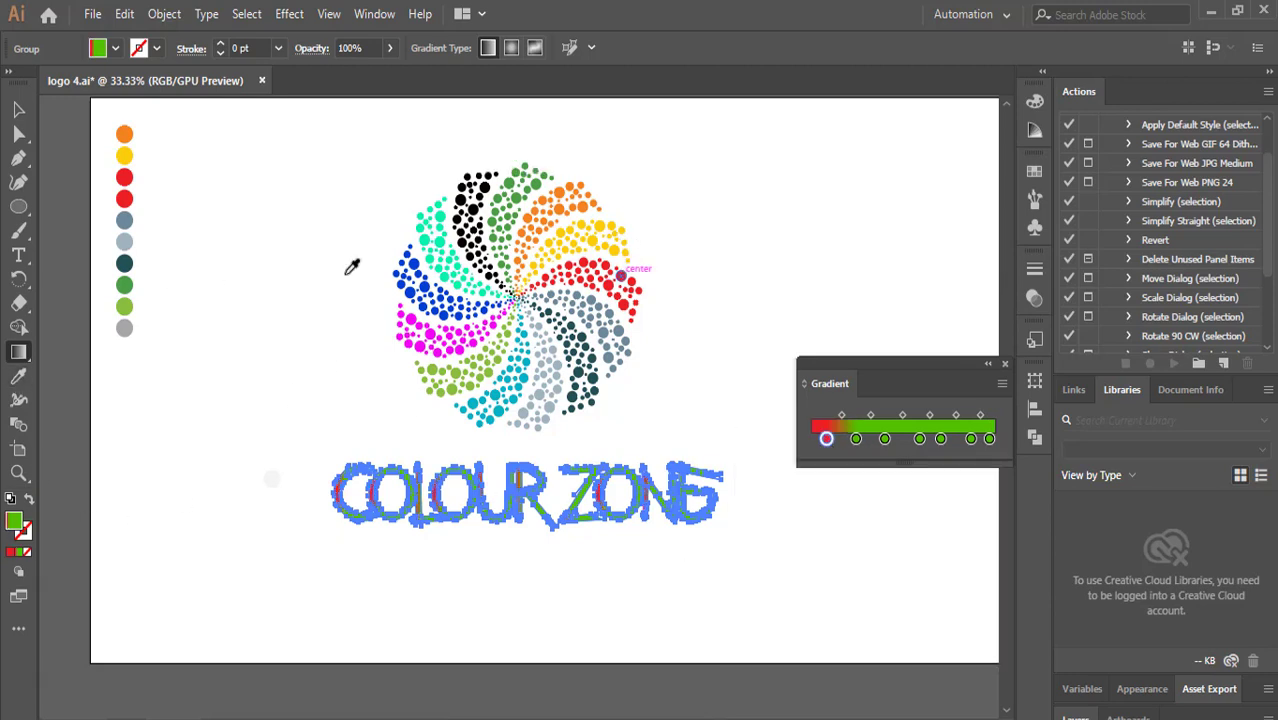
Sample slate grey and dark teal from the pattern into the second and third gradient stops.
{"action": "left_click", "coordinate": [17, 114]}
{"action": "double_click", "coordinate": [857, 440]}
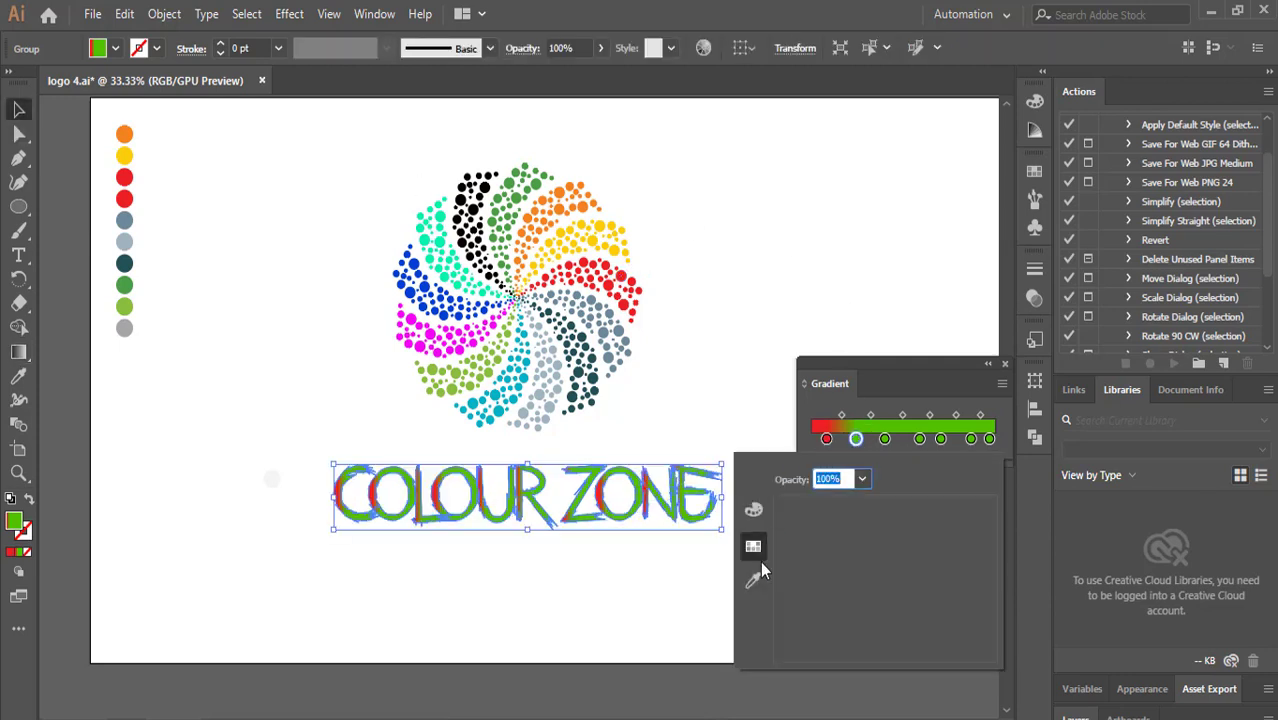
{"action": "left_click", "coordinate": [753, 580]}
{"action": "key", "text": "Escape"}
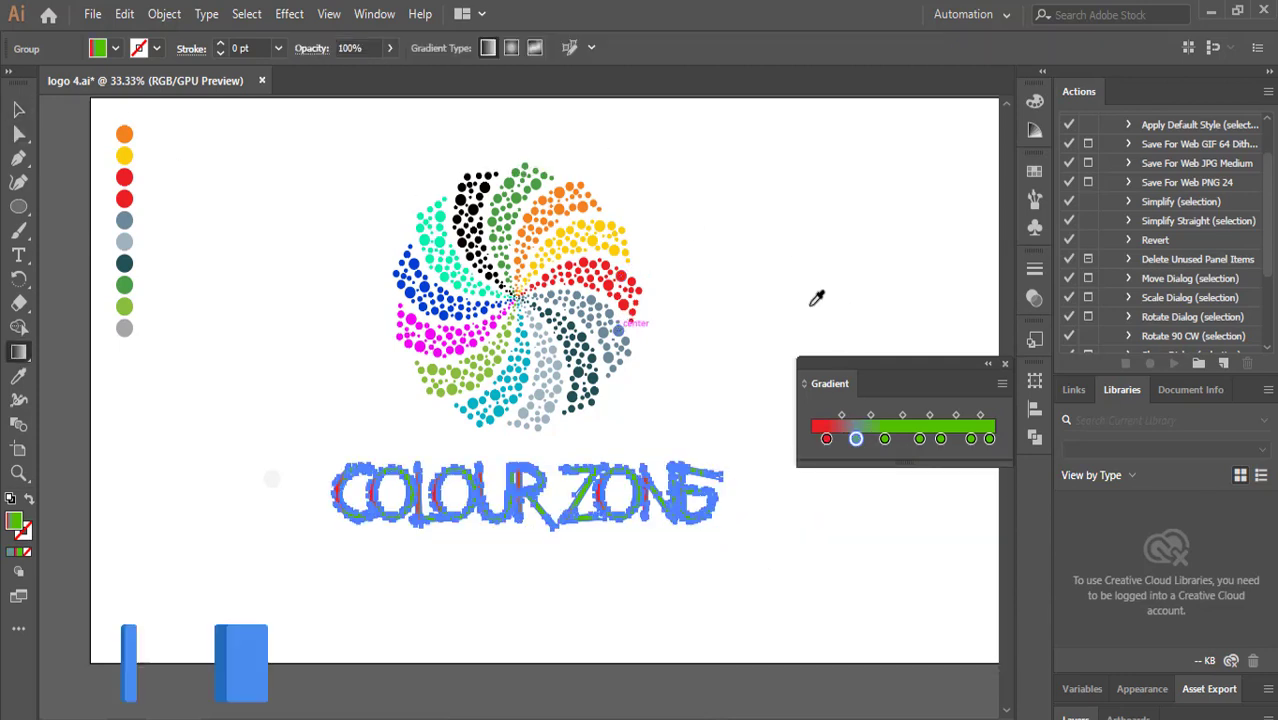
{"action": "double_click", "coordinate": [885, 440]}
{"action": "left_click", "coordinate": [753, 580]}
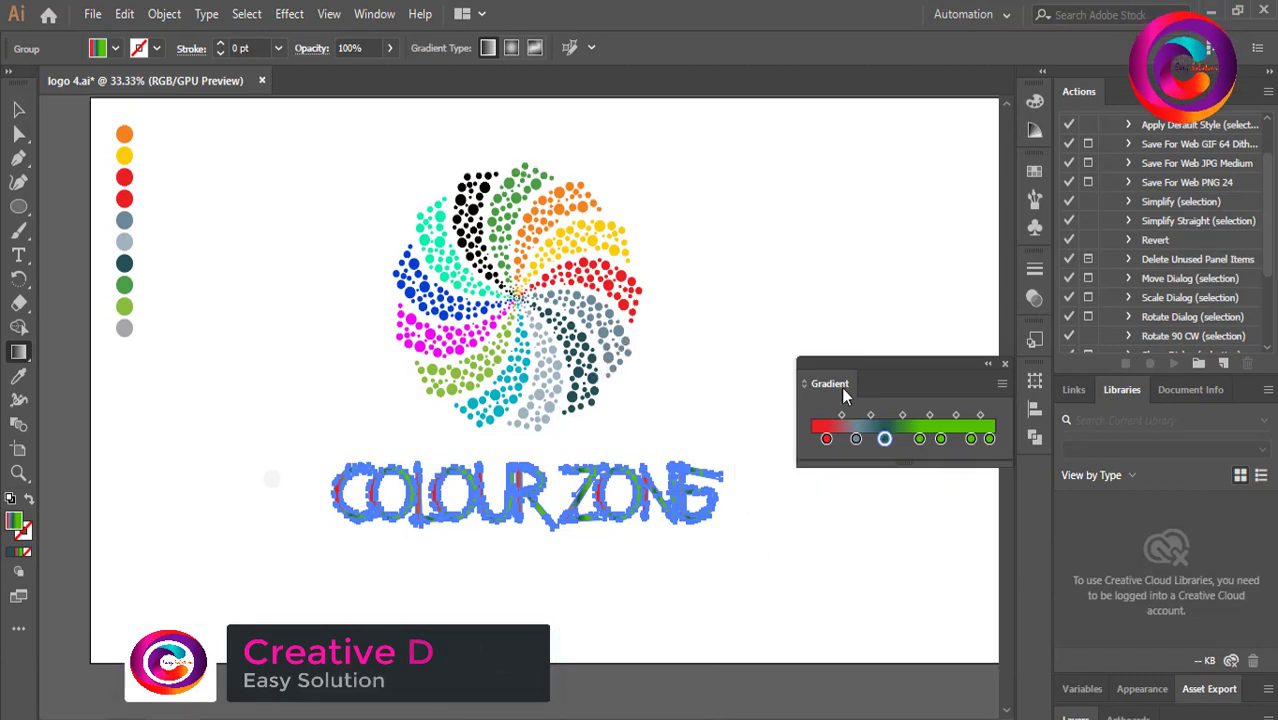
Sample cyan and magenta from the pattern into the fourth and fifth gradient stops.
{"action": "double_click", "coordinate": [919, 440]}
{"action": "left_click", "coordinate": [753, 580]}
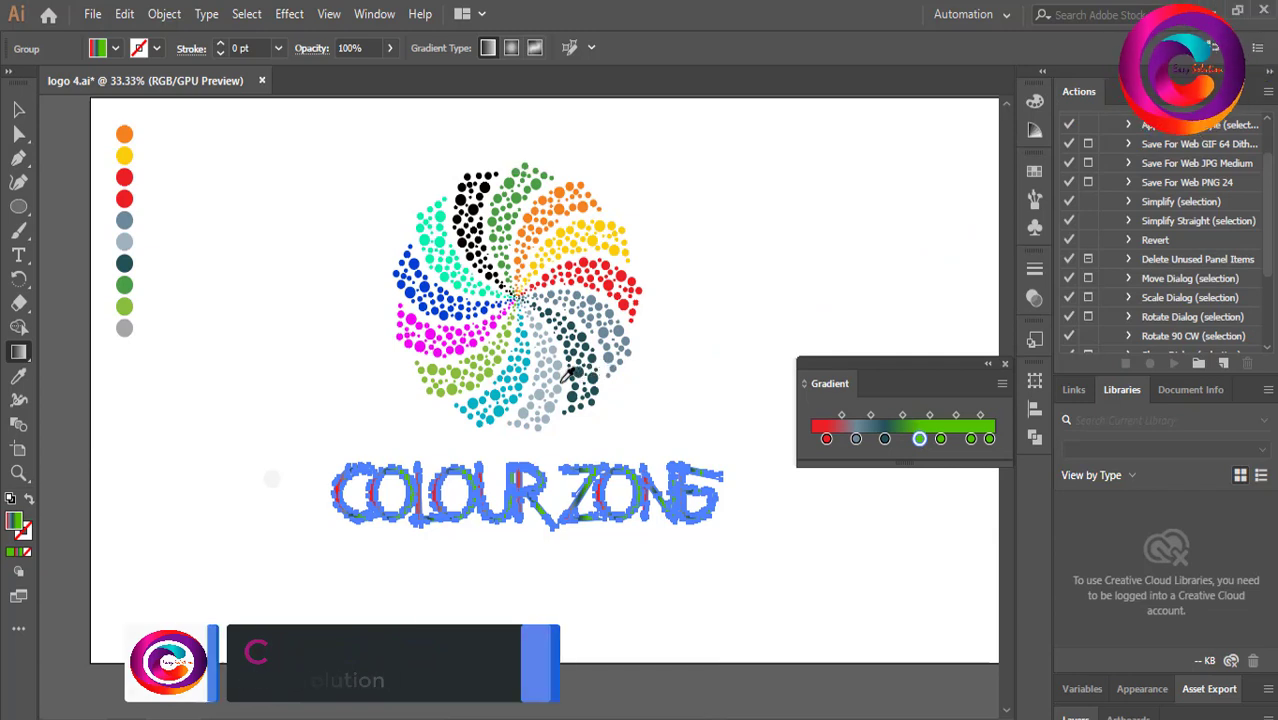
{"action": "double_click", "coordinate": [940, 442]}
{"action": "left_click", "coordinate": [753, 580]}
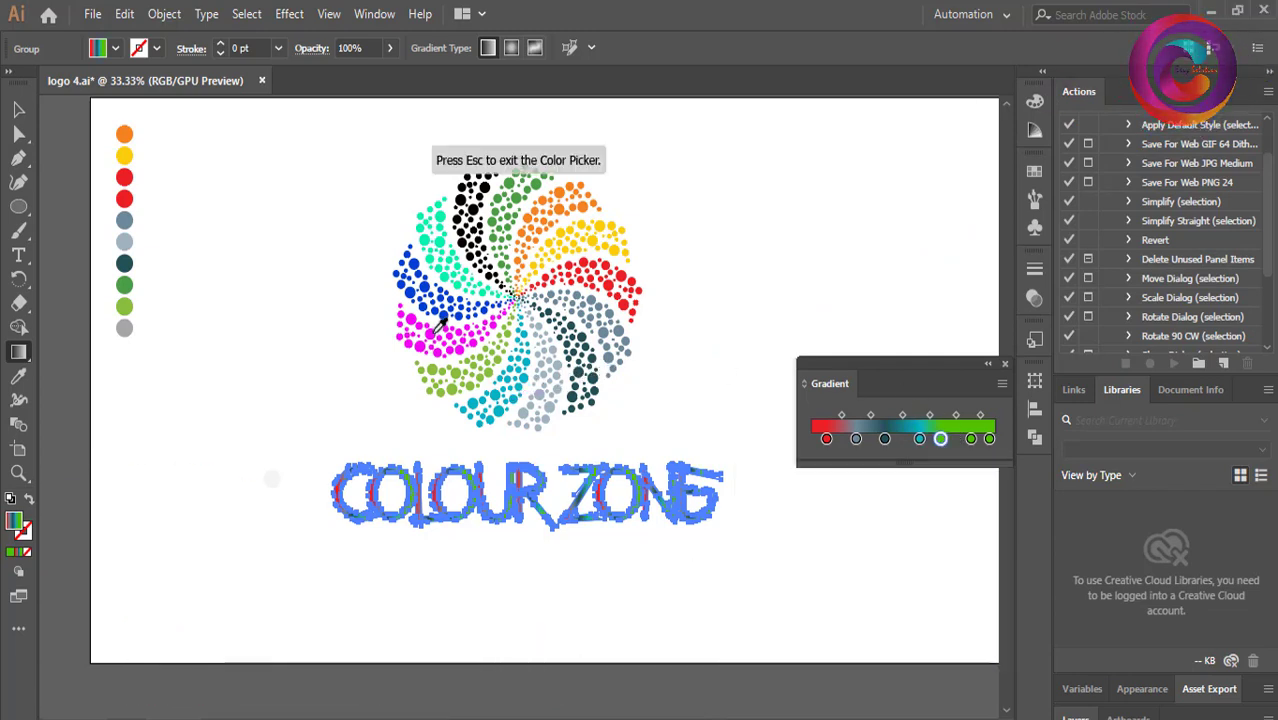
Sample green from the pattern into the last two gradient stops with the eyedropper.
{"action": "double_click", "coordinate": [970, 438]}
{"action": "left_click", "coordinate": [753, 583]}
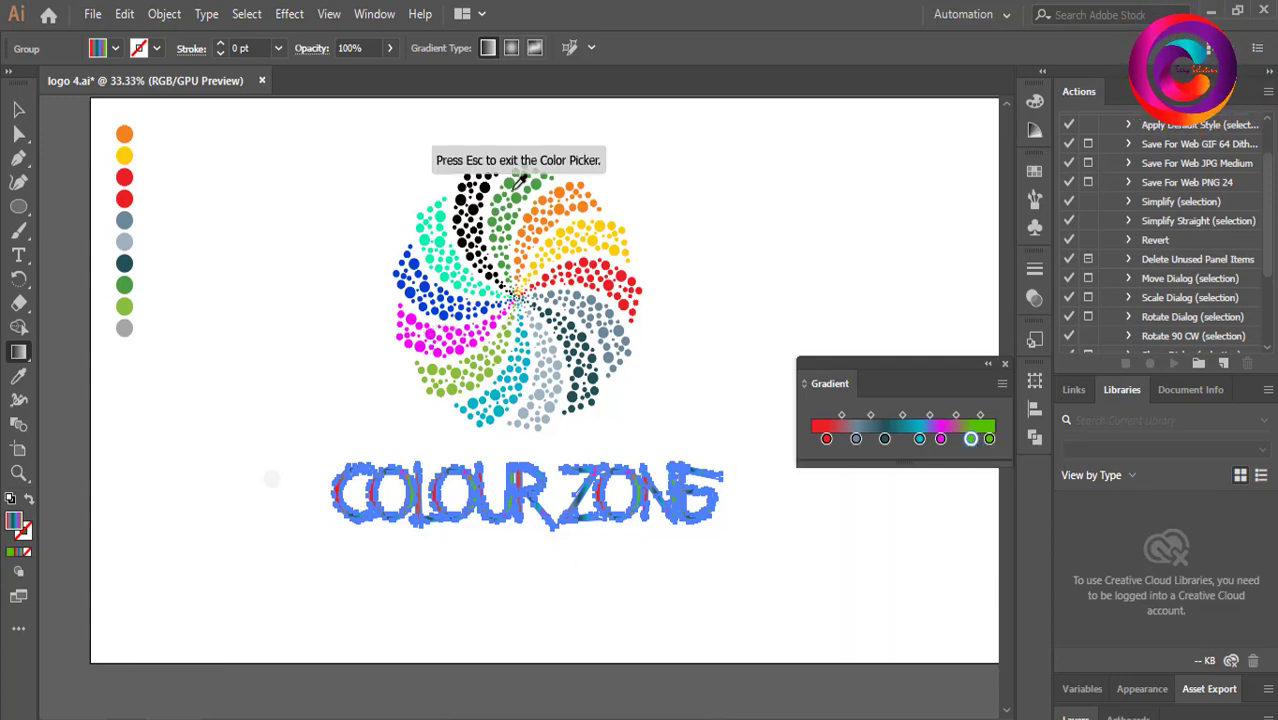
{"action": "left_click", "coordinate": [989, 439]}
{"action": "double_click", "coordinate": [989, 439]}
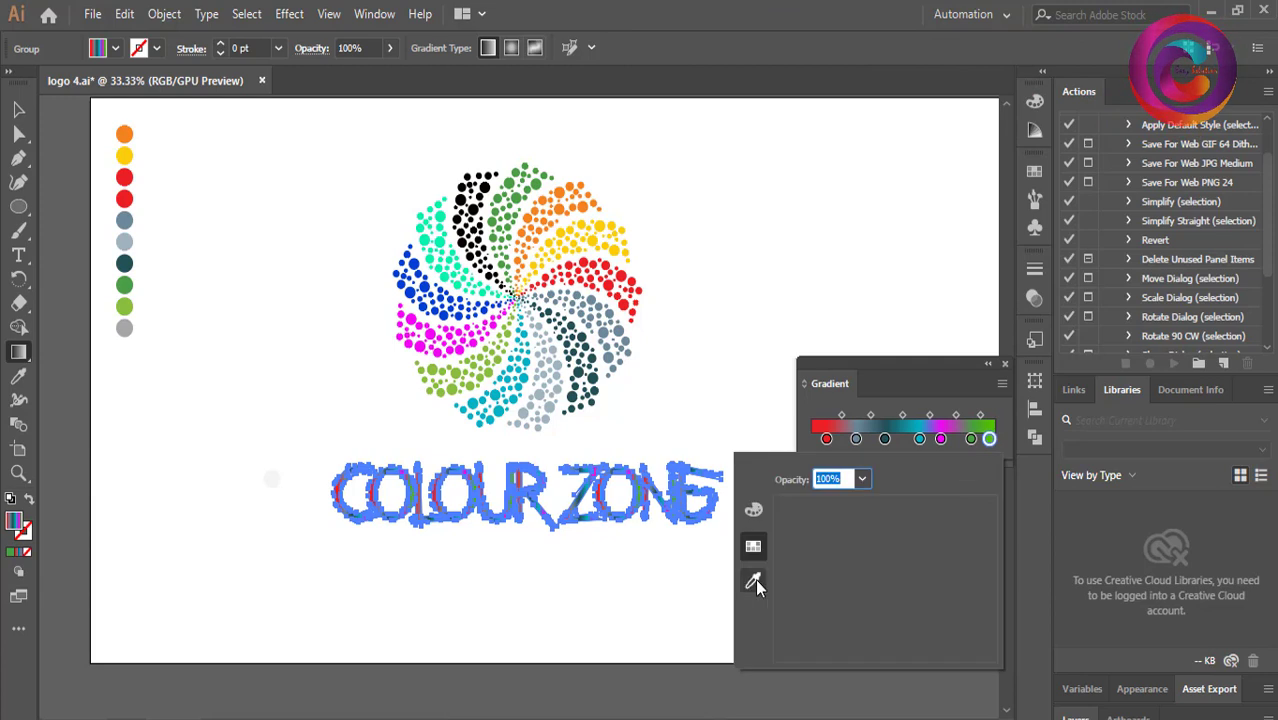
{"action": "left_click", "coordinate": [753, 583]}
{"action": "left_click", "coordinate": [505, 187]}
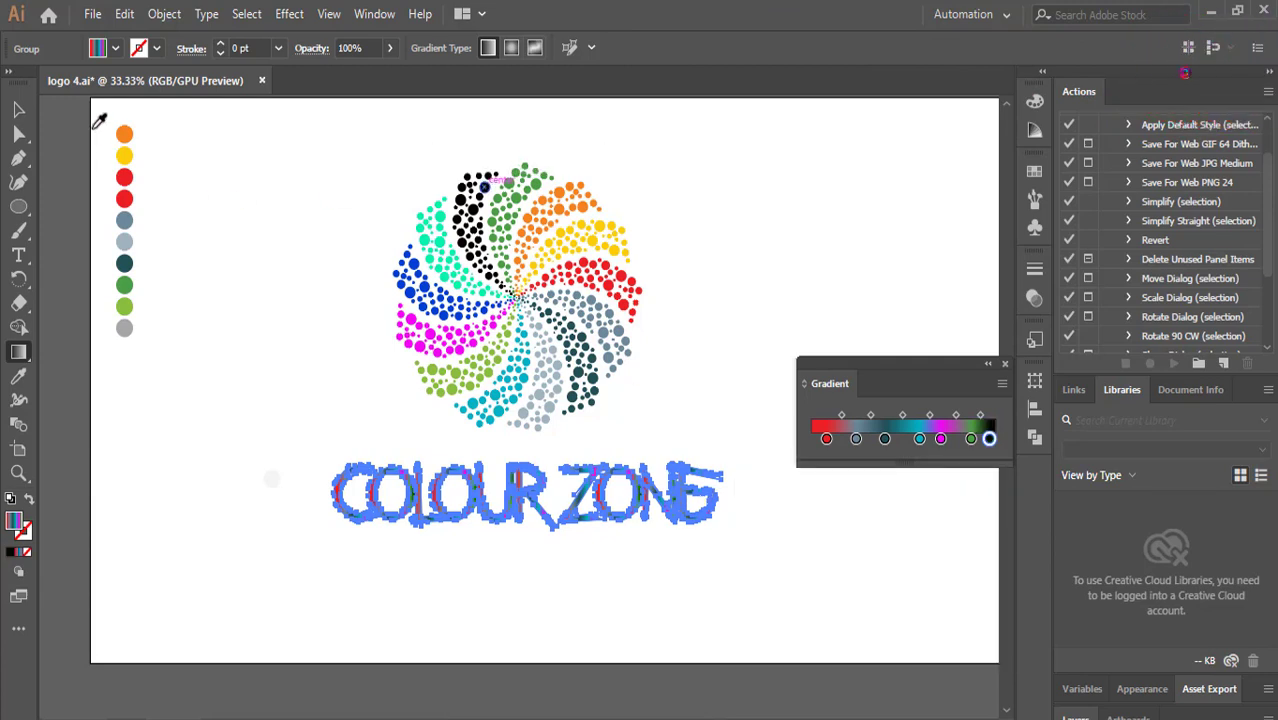
Drag the gradient across the title from its left end to its right end with the Gradient tool.
{"action": "left_click", "coordinate": [18, 109]}
{"action": "left_click", "coordinate": [988, 367]}
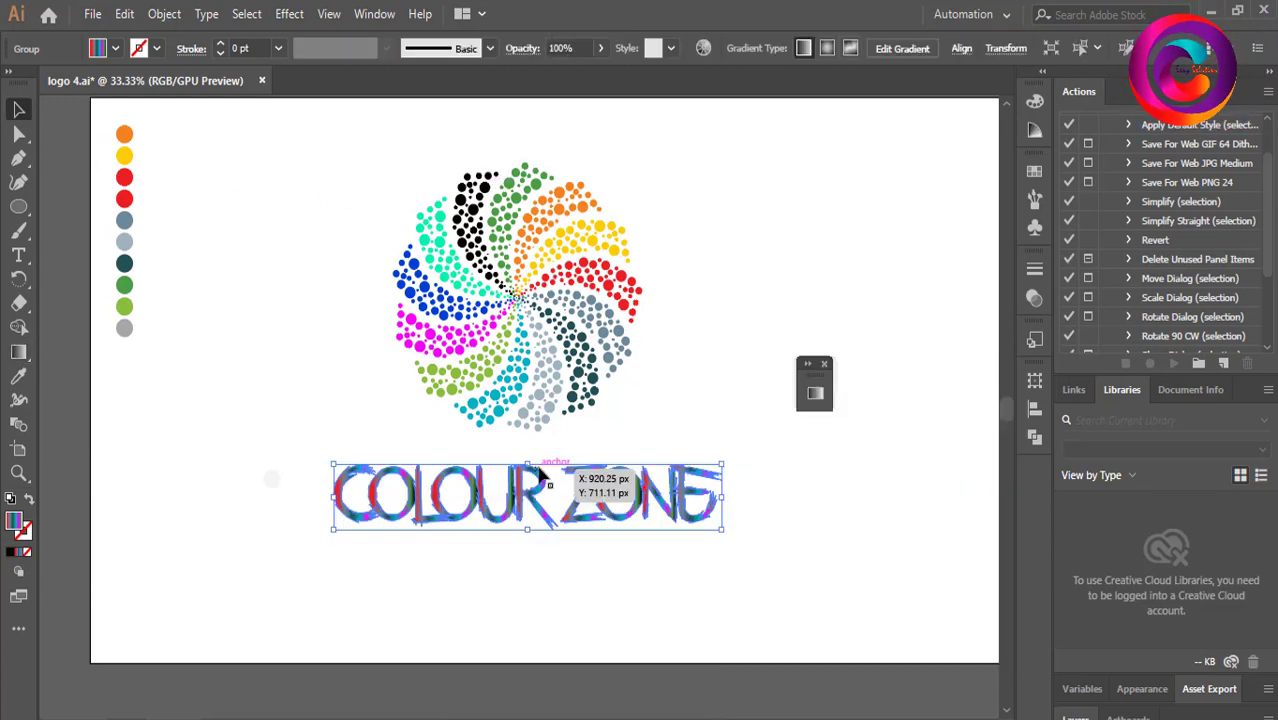
{"action": "key", "text": "g"}
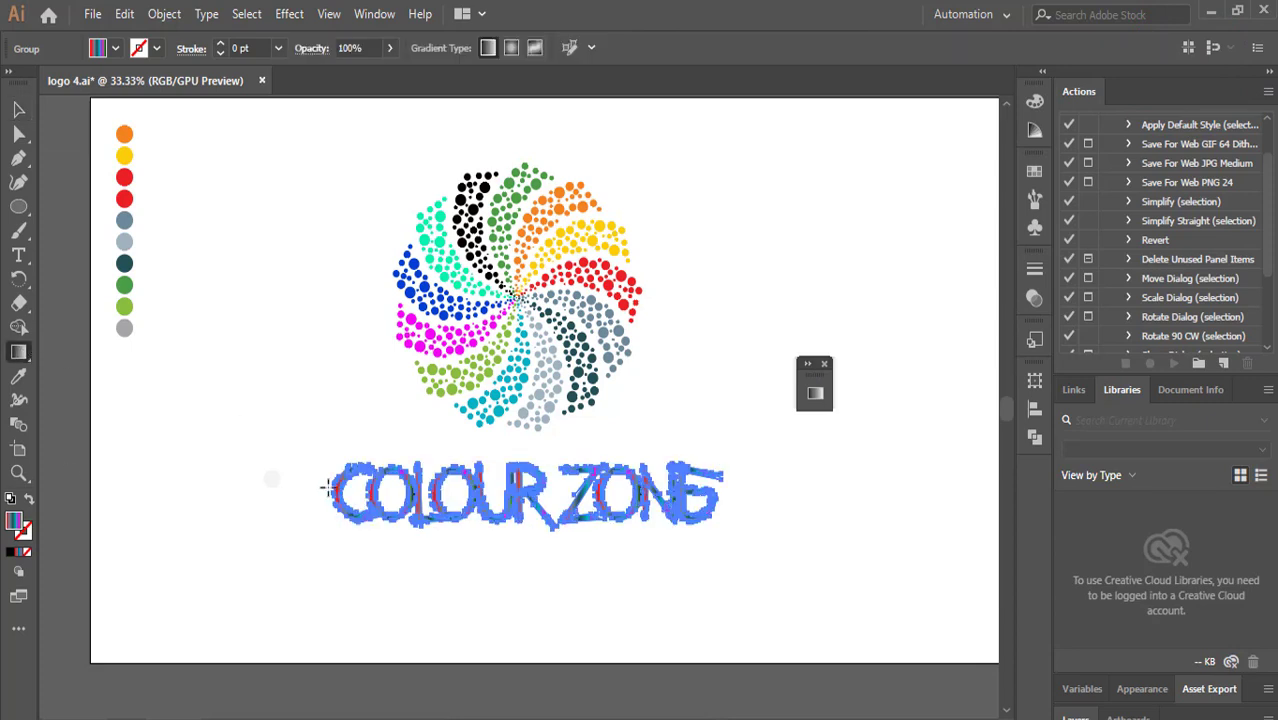
{"action": "left_click_drag", "start_coordinate": [325, 487], "coordinate": [745, 491]}
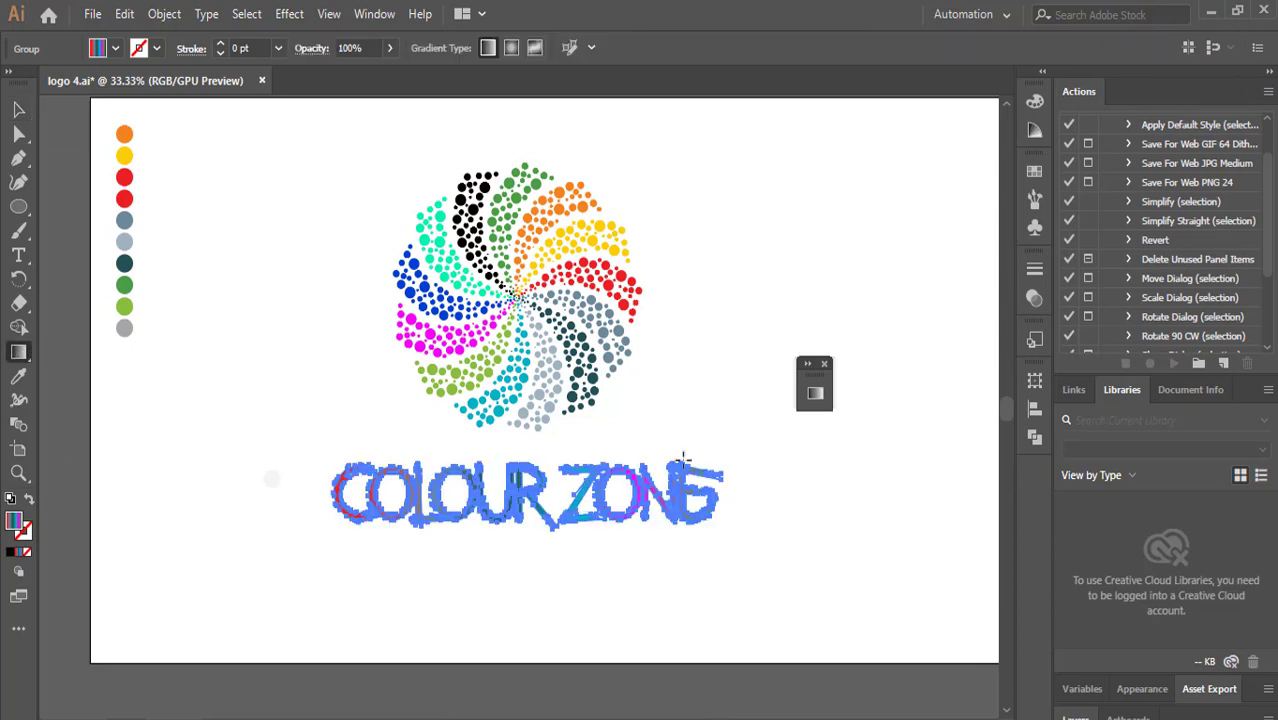
Move the Colour Zone title up and slightly left, closer under the pattern.
{"action": "left_click", "coordinate": [16, 114]}
{"action": "left_click", "coordinate": [213, 430]}
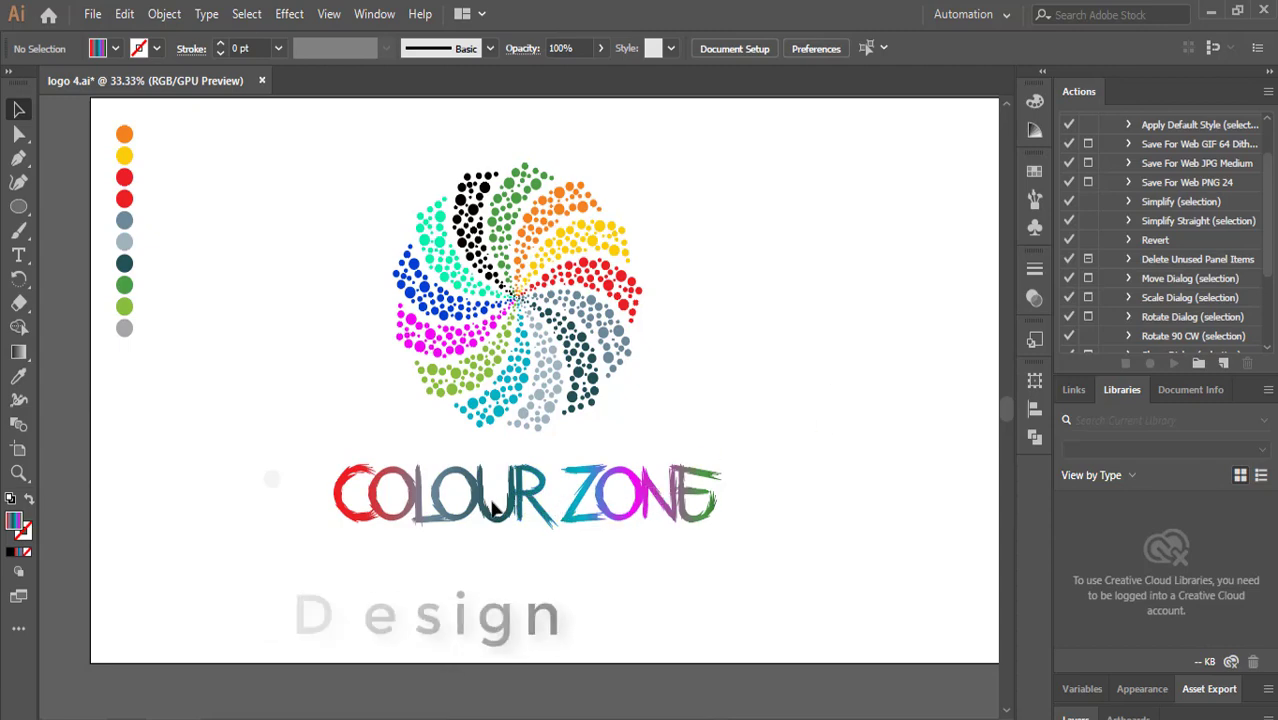
{"action": "left_click_drag", "start_coordinate": [684, 498], "coordinate": [570, 473]}
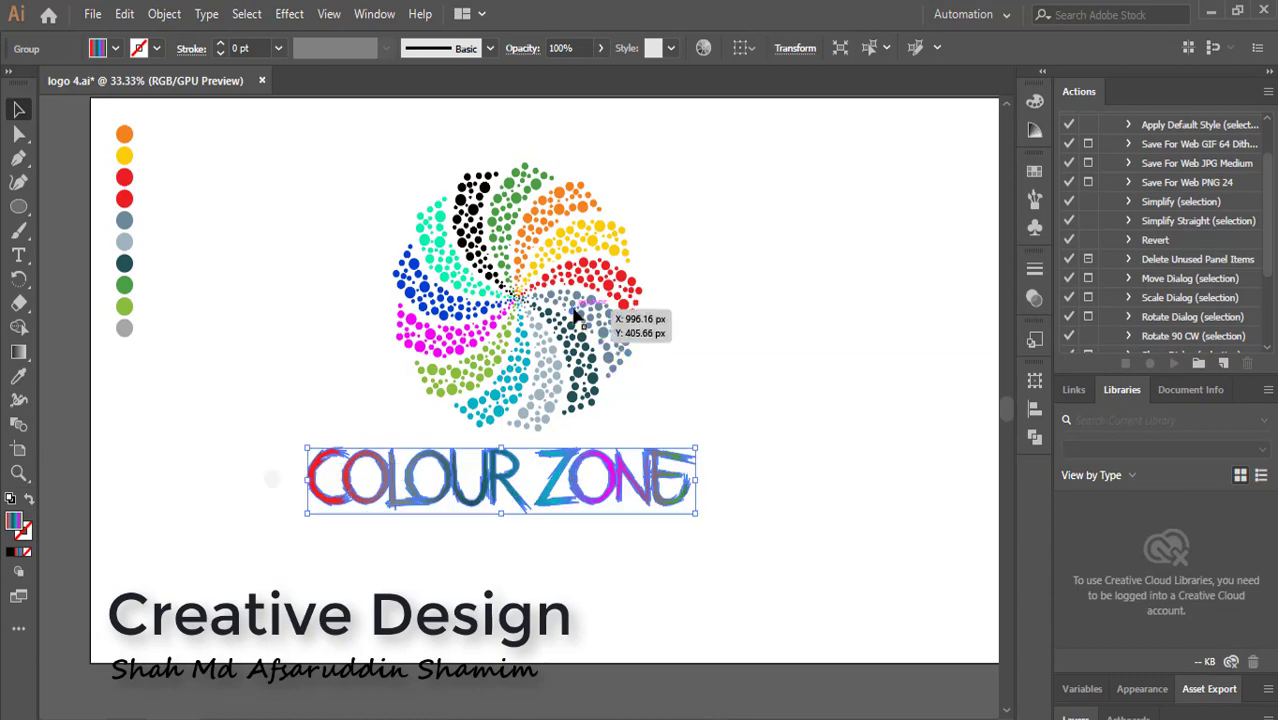
Shrink the dotted circular pattern and move it to the left.
{"action": "left_click", "coordinate": [570, 306]}
{"action": "left_click", "coordinate": [706, 244]}
{"action": "left_click_drag", "start_coordinate": [350, 173], "coordinate": [634, 375]}
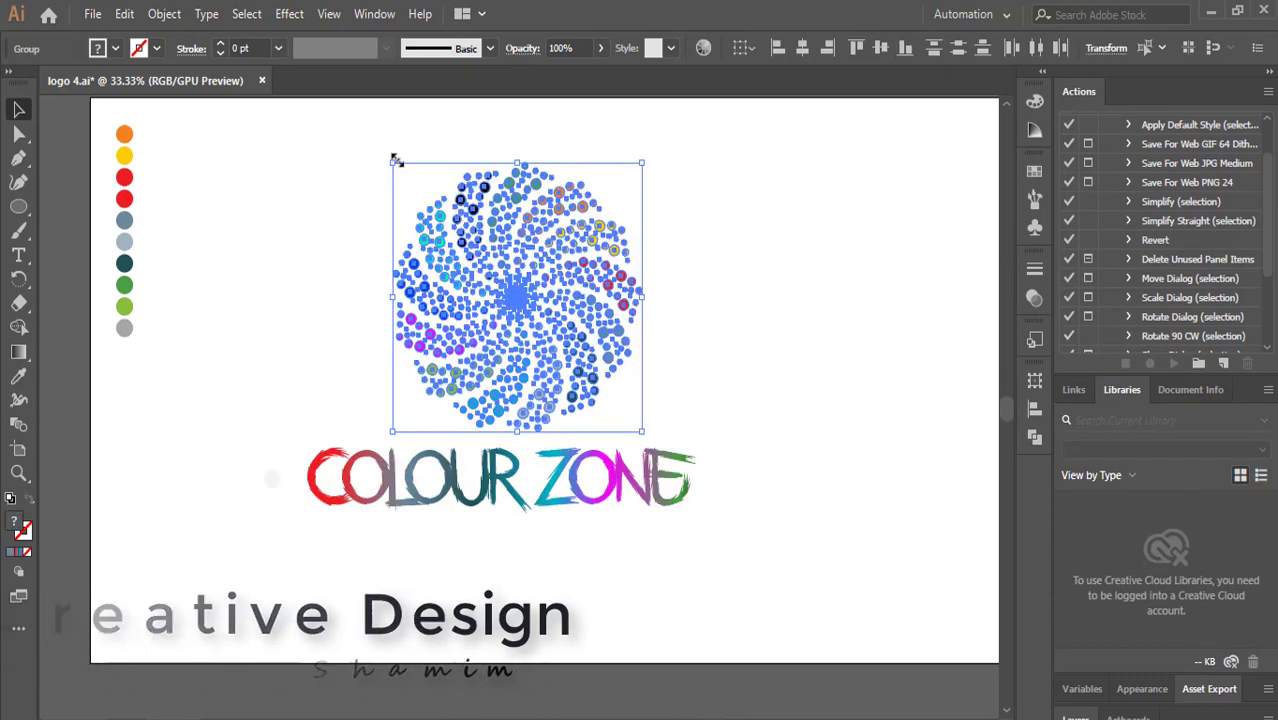
{"action": "left_click_drag", "start_coordinate": [392, 162], "coordinate": [466, 242]}
{"action": "left_click_drag", "start_coordinate": [520, 339], "coordinate": [423, 312]}
Move the title to the right of the pattern, level with its centre.
{"action": "left_click", "coordinate": [497, 502]}
{"action": "left_click_drag", "start_coordinate": [497, 502], "coordinate": [746, 337]}
{"action": "left_click", "coordinate": [748, 400]}
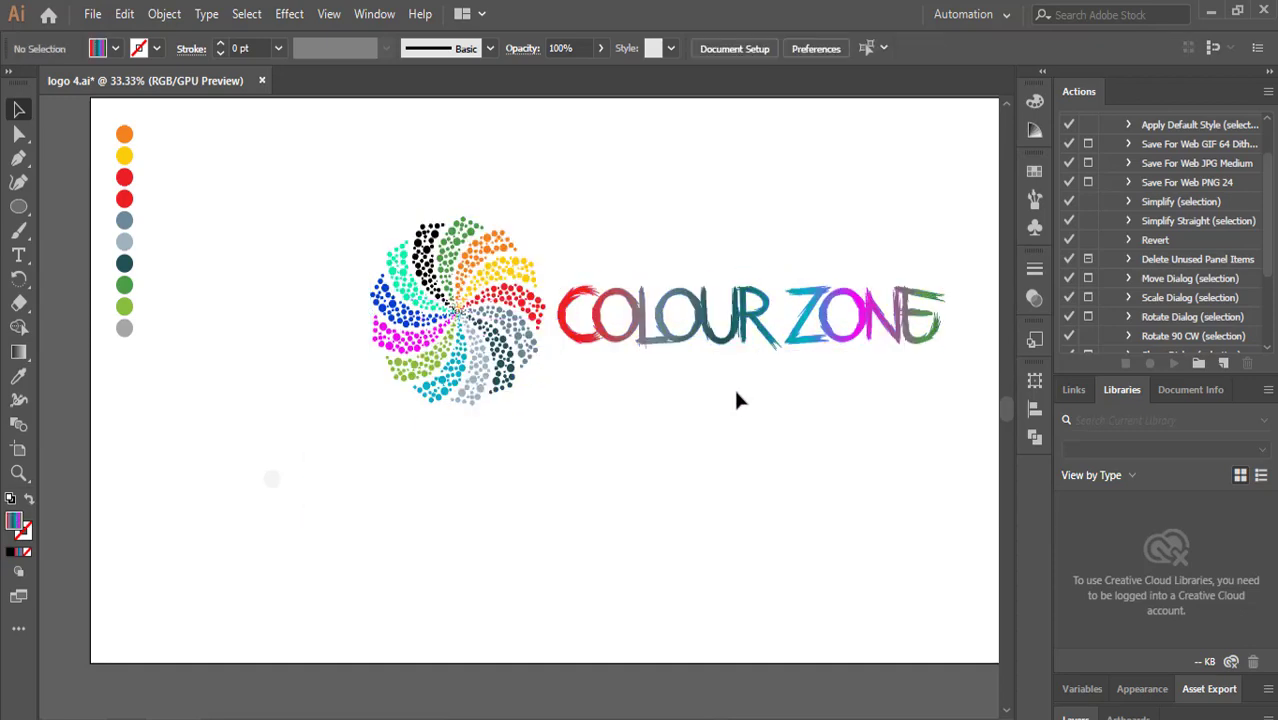
Nudge the title slightly upward.
{"action": "left_click", "coordinate": [685, 337]}
{"action": "left_click", "coordinate": [664, 376]}
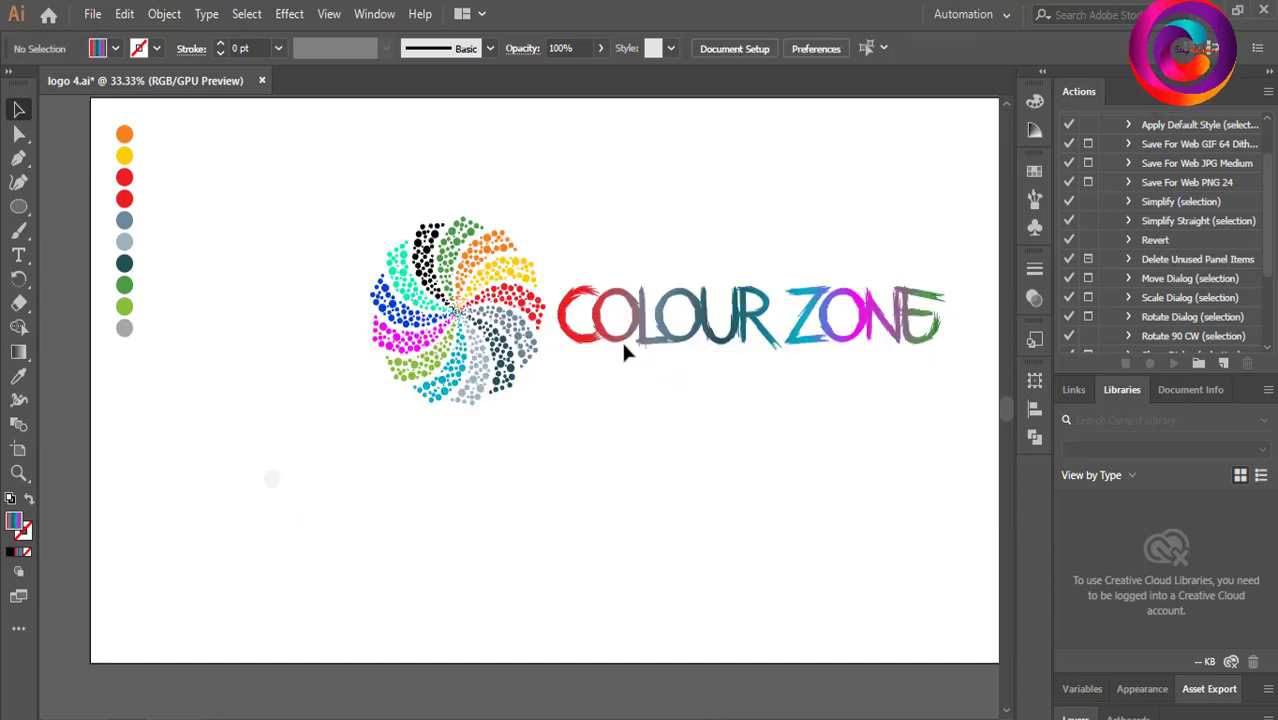
{"action": "left_click_drag", "start_coordinate": [642, 334], "coordinate": [645, 317]}
Shrink the dotted pattern further and move it up beside the title.
{"action": "left_click", "coordinate": [454, 322]}
{"action": "left_click", "coordinate": [553, 437]}
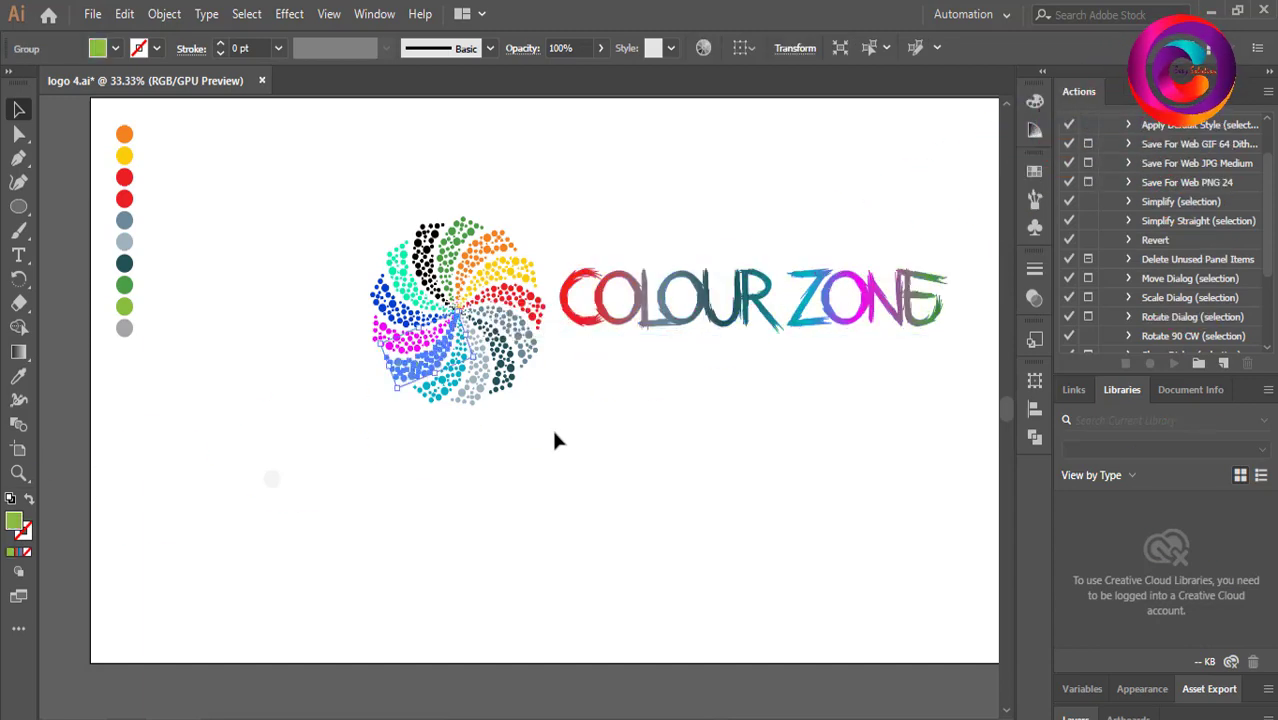
{"action": "left_click_drag", "start_coordinate": [314, 234], "coordinate": [545, 392]}
{"action": "left_click_drag", "start_coordinate": [365, 205], "coordinate": [426, 281]}
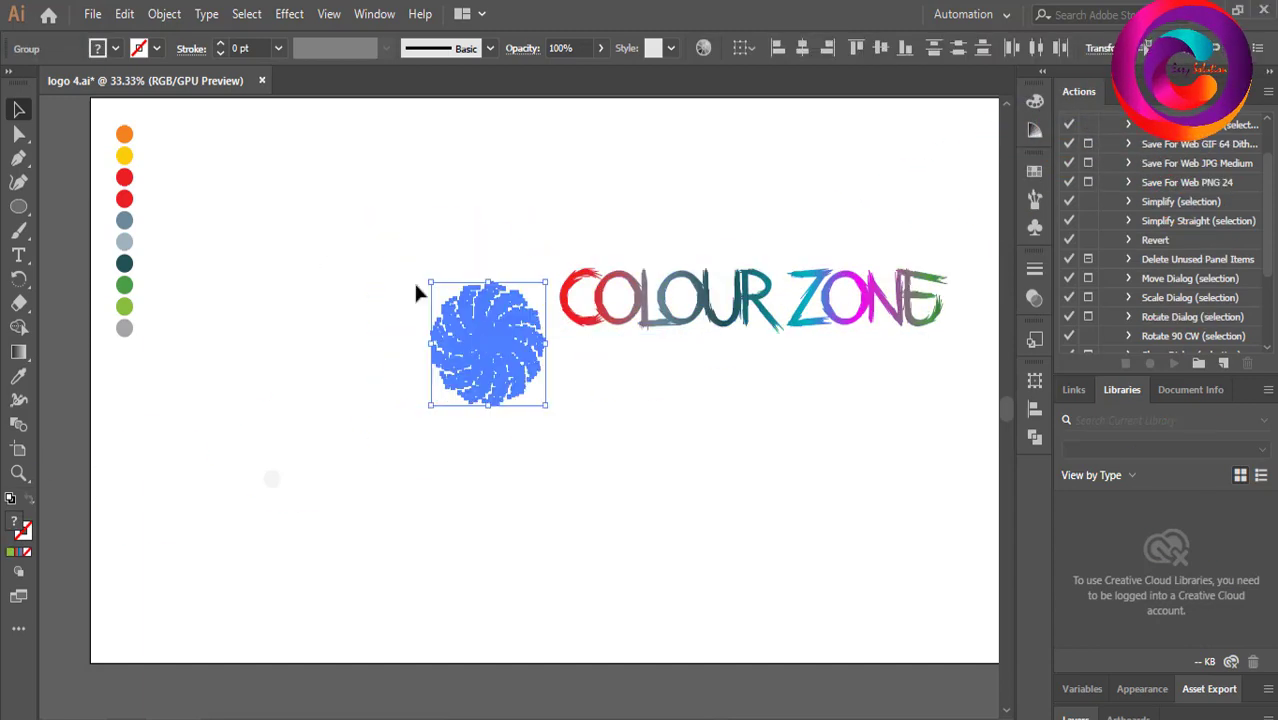
{"action": "left_click_drag", "start_coordinate": [485, 340], "coordinate": [467, 298]}
Move the title slightly left, closer to the pattern.
{"action": "left_click", "coordinate": [678, 300]}
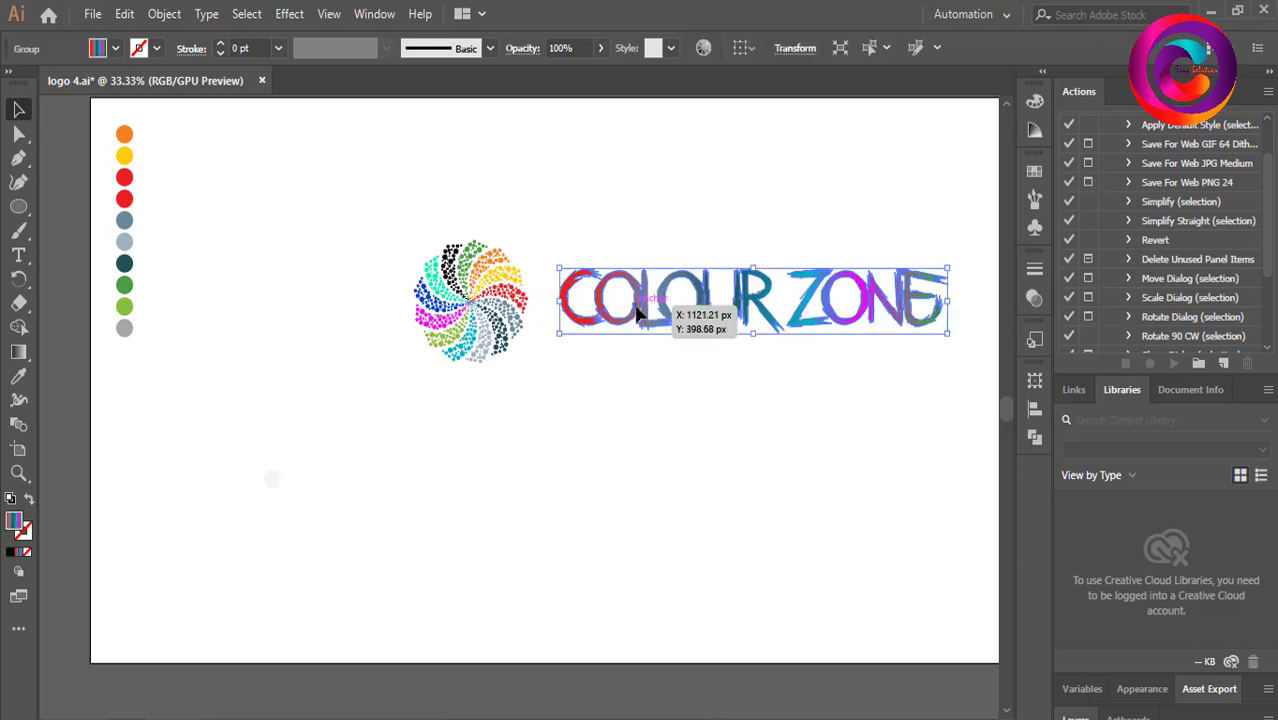
{"action": "double_click", "coordinate": [678, 300]}
{"action": "left_click", "coordinate": [680, 300]}
{"action": "double_click", "coordinate": [659, 393]}
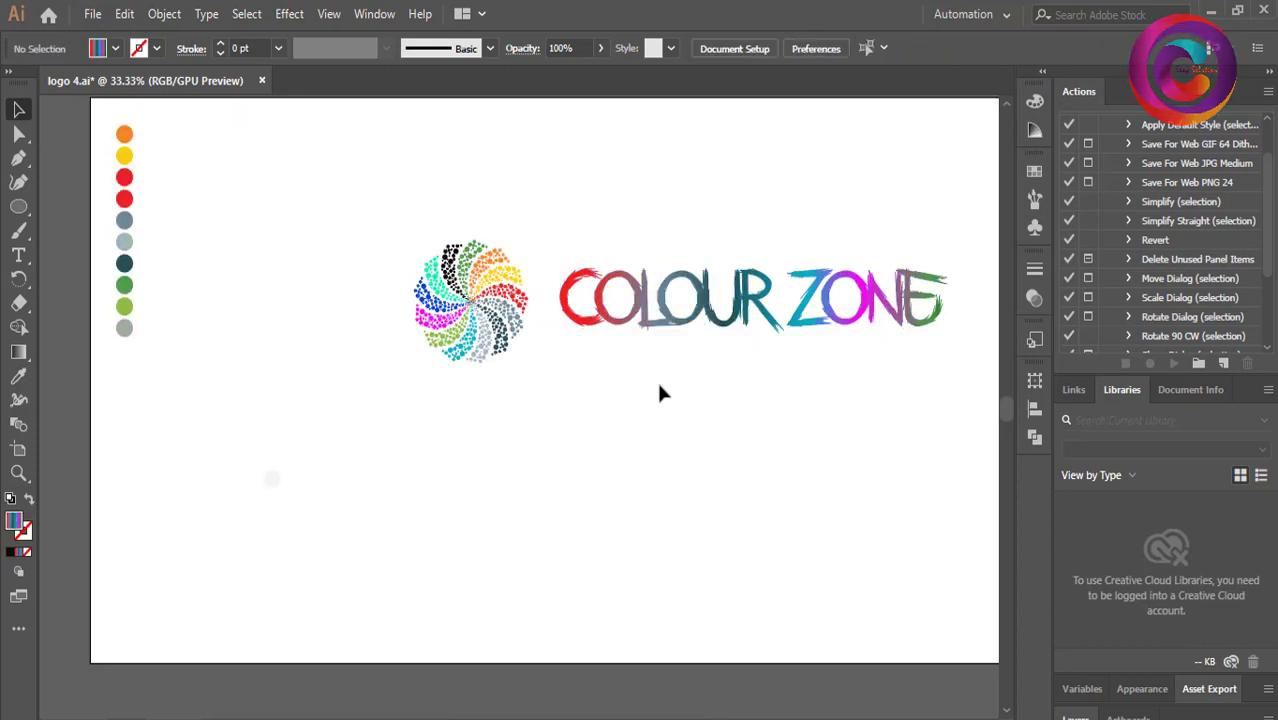
{"action": "left_click_drag", "start_coordinate": [598, 317], "coordinate": [580, 322]}
{"action": "left_click", "coordinate": [583, 377]}
Select all the pattern's dots and group them.
{"action": "left_click", "coordinate": [468, 315]}
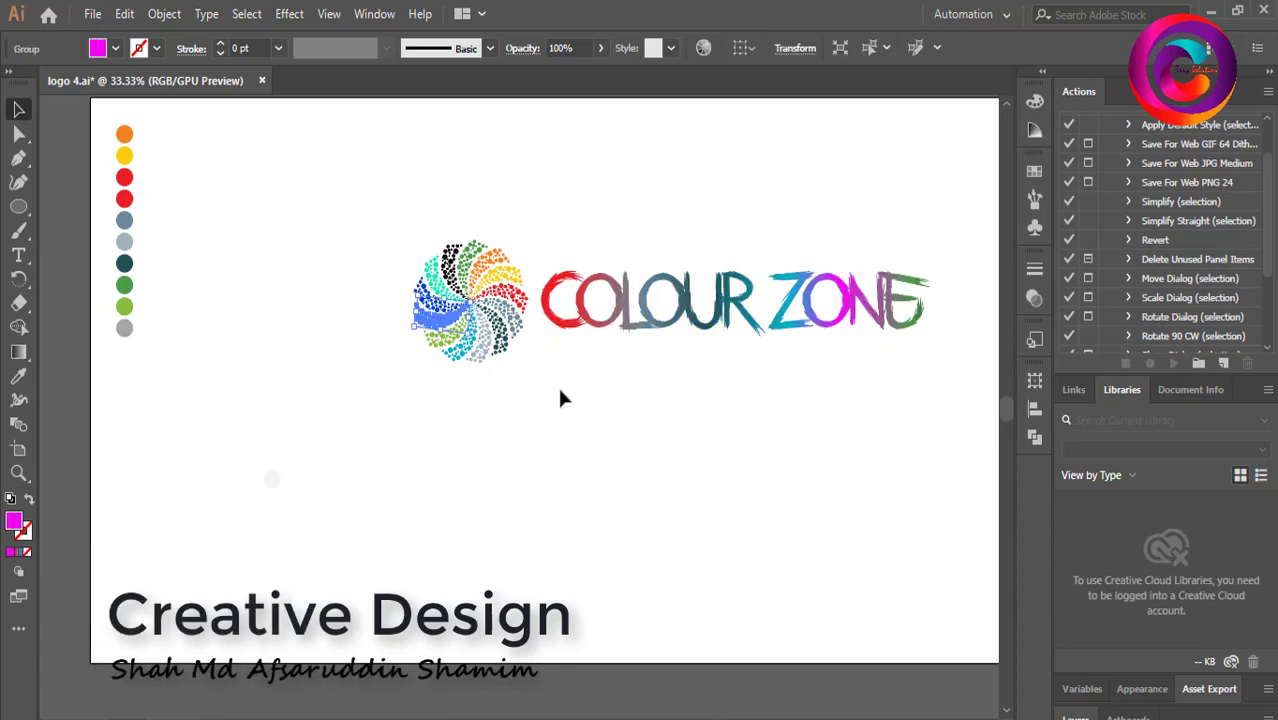
{"action": "left_click", "coordinate": [559, 387]}
{"action": "left_click_drag", "start_coordinate": [387, 247], "coordinate": [529, 375]}
{"action": "key", "text": "ctrl+g"}
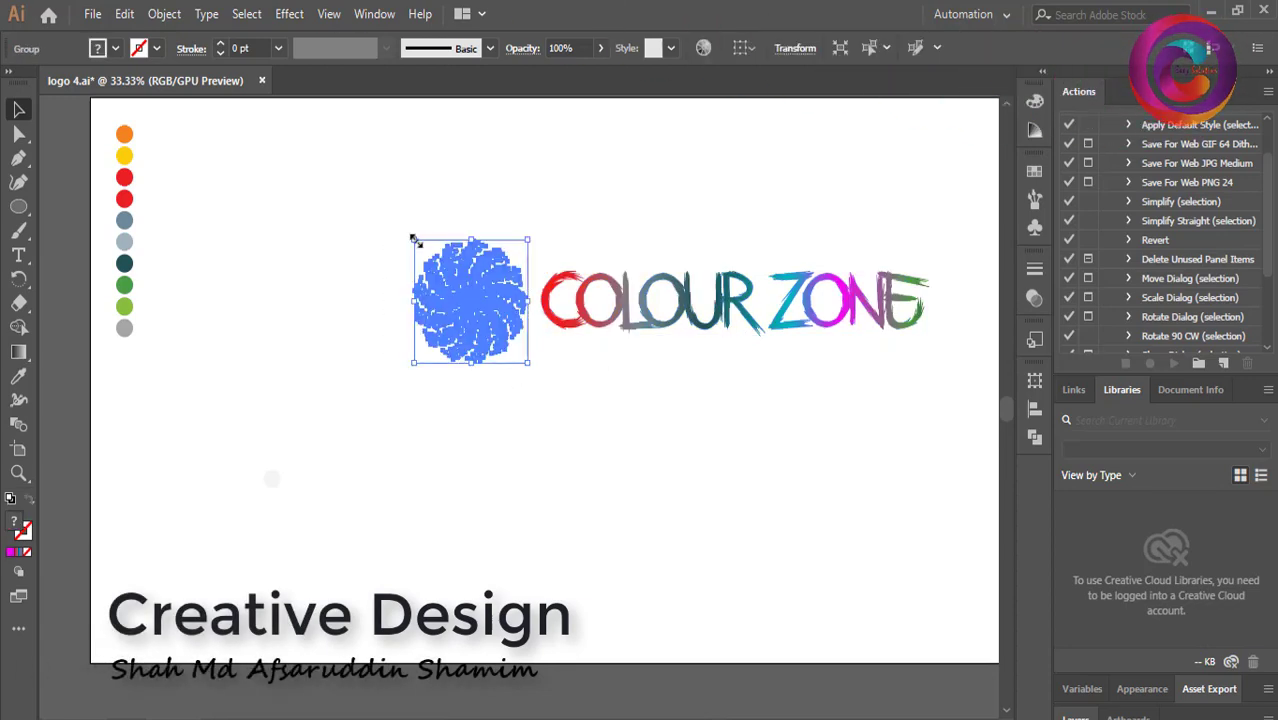
Enlarge the grouped pattern from its corners to match the title height.
{"action": "left_click_drag", "start_coordinate": [414, 241], "coordinate": [374, 193]}
{"action": "left_click_drag", "start_coordinate": [378, 355], "coordinate": [356, 405]}
{"action": "left_click", "coordinate": [583, 362]}
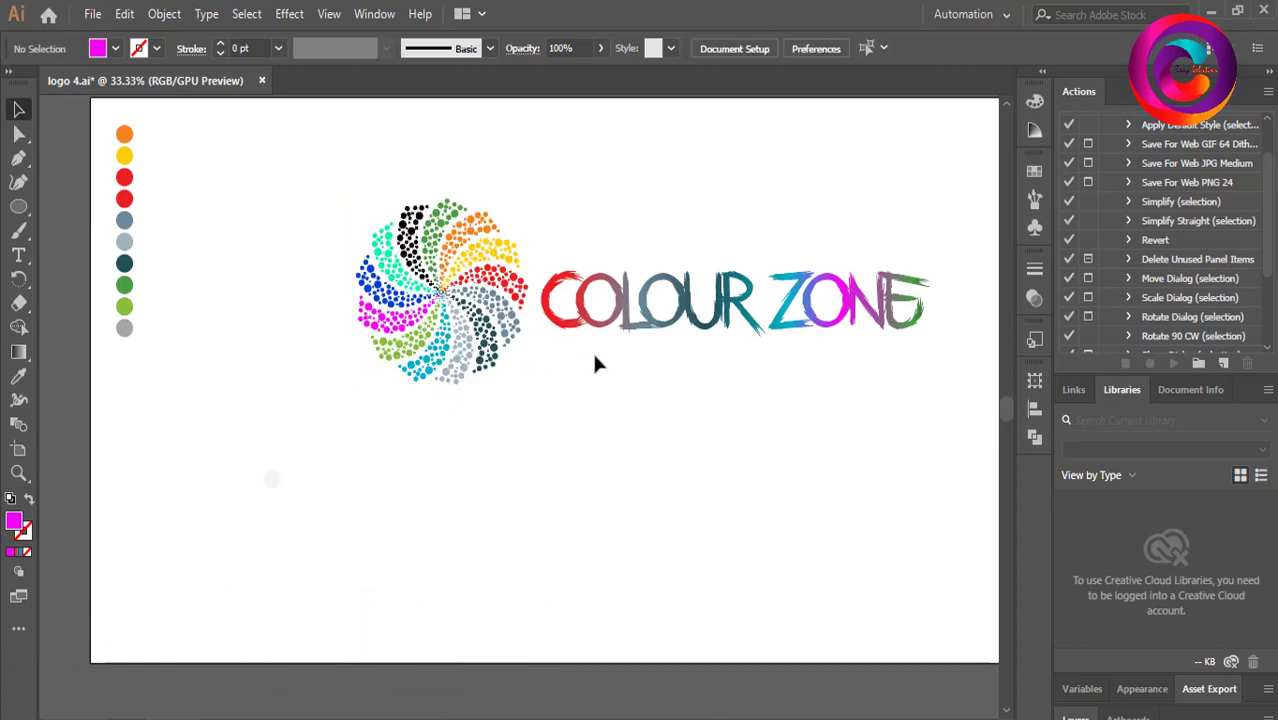
Enlarge the whole logo and move it down toward the artboard's centre.
{"action": "scroll", "coordinate": [594, 363], "scroll_direction": "up", "scroll_amount": 2}
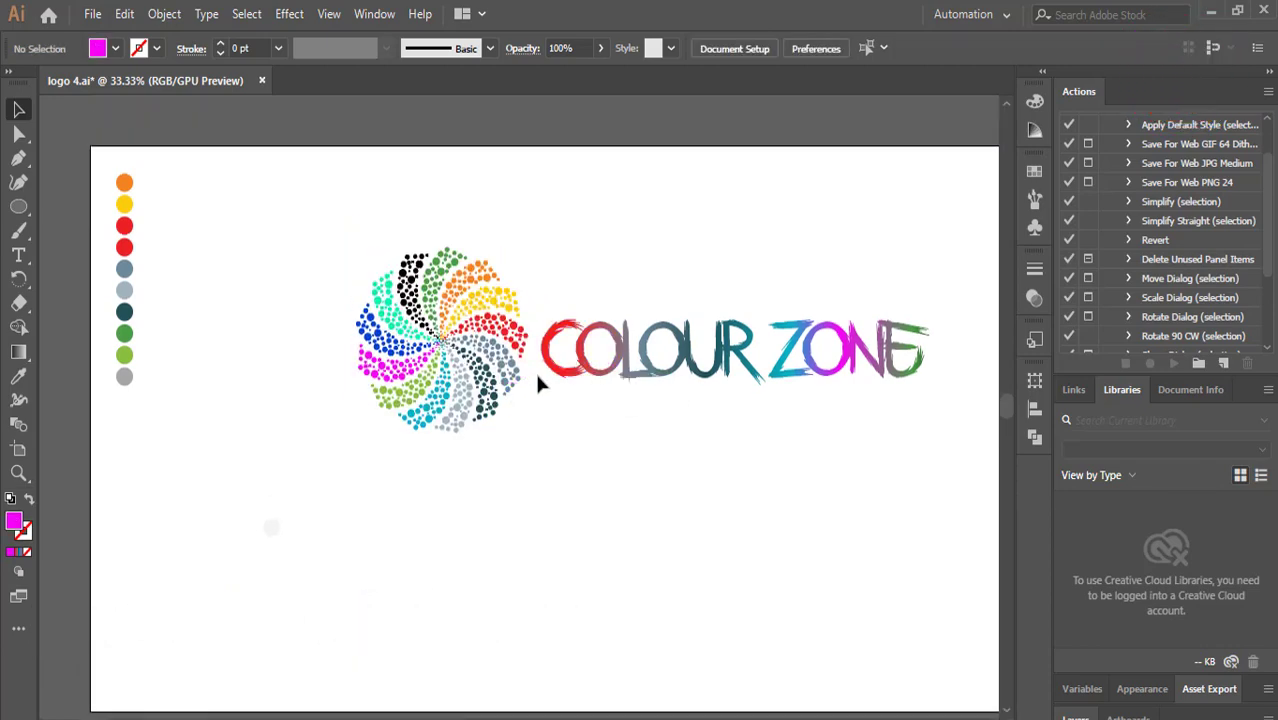
{"action": "left_click", "coordinate": [915, 410]}
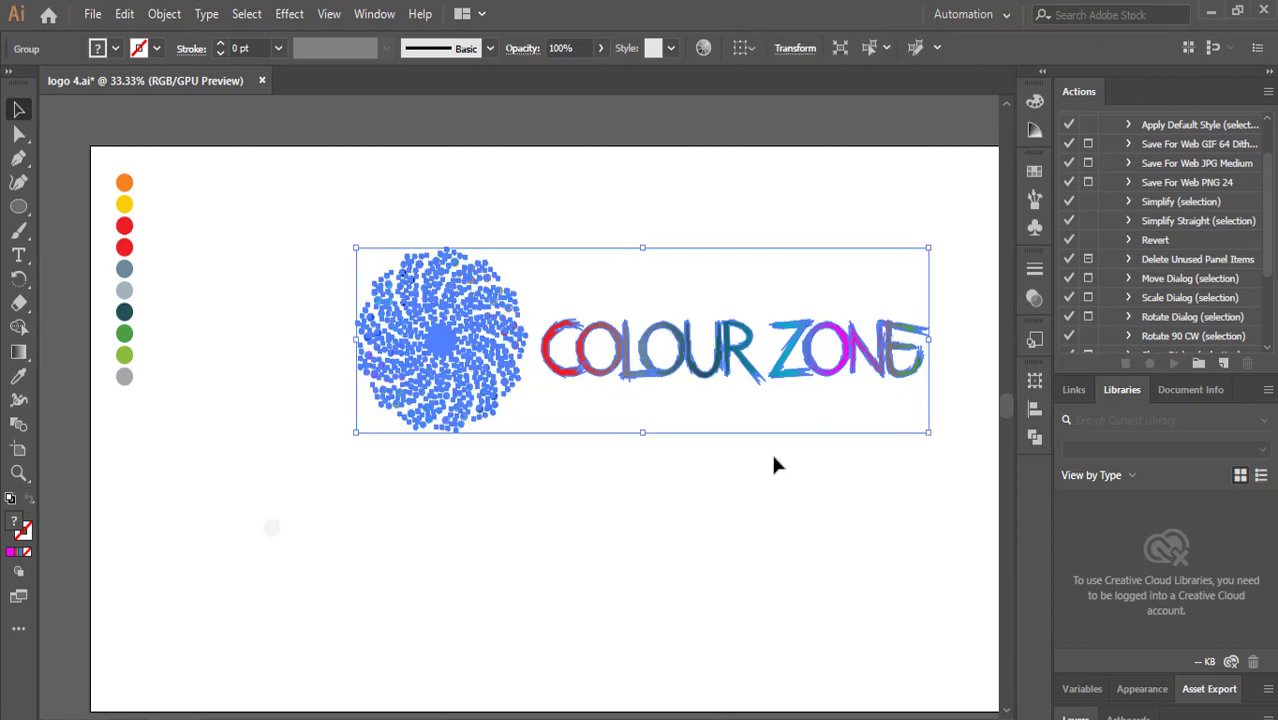
{"action": "left_click_drag", "start_coordinate": [357, 434], "coordinate": [284, 590]}
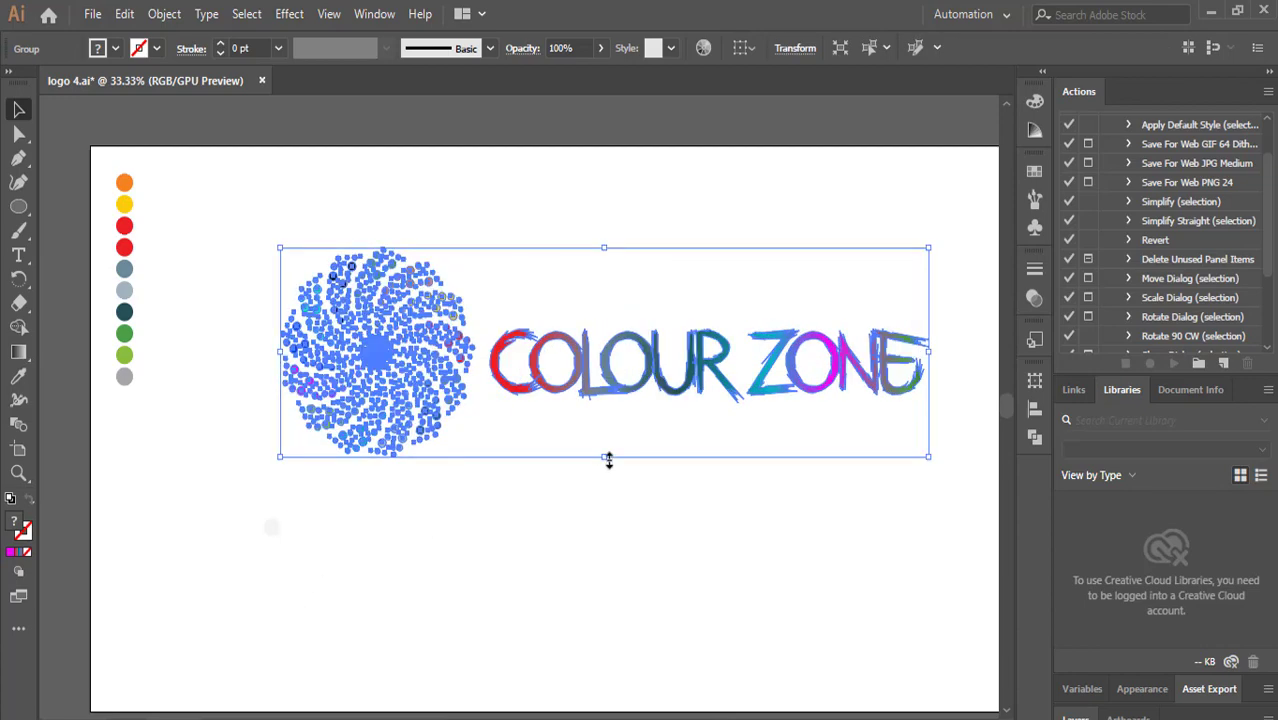
{"action": "left_click_drag", "start_coordinate": [352, 372], "coordinate": [341, 462]}
{"action": "left_click", "coordinate": [508, 278]}
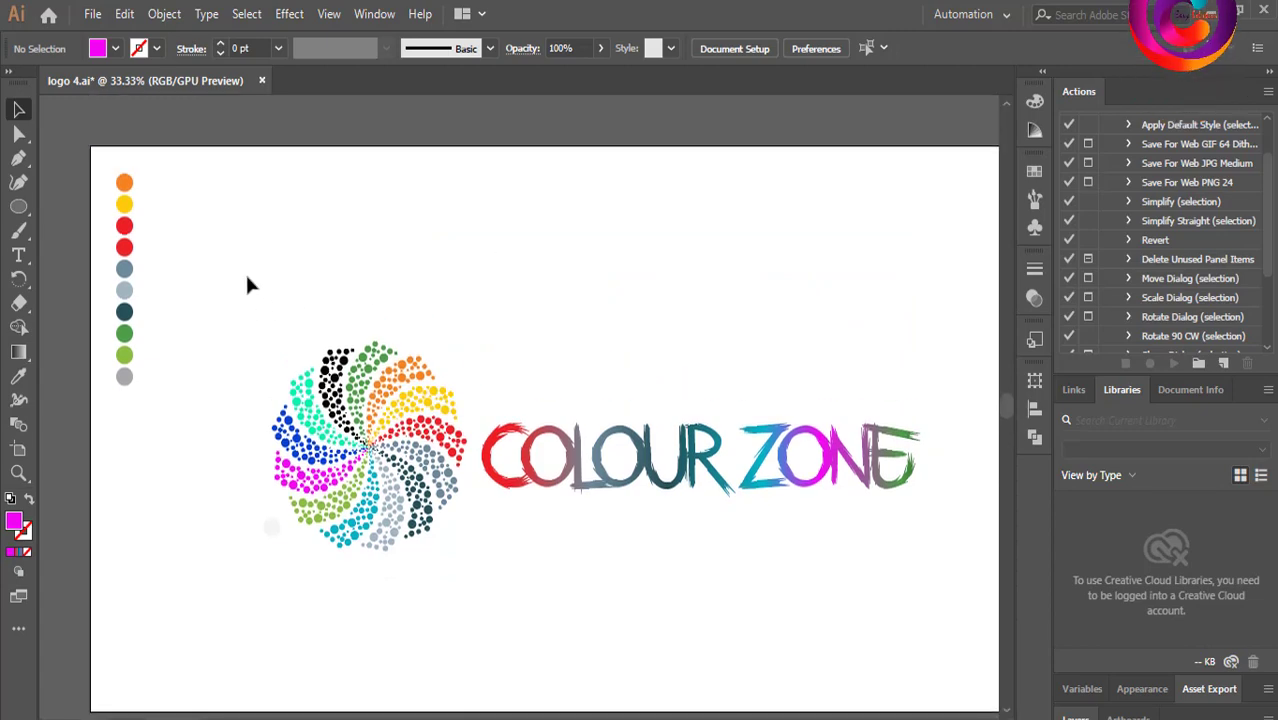
Export the artwork as a JPEG named logo 5 to Local Disk (D:) with the default JPEG options.
{"action": "left_click", "coordinate": [124, 14]}
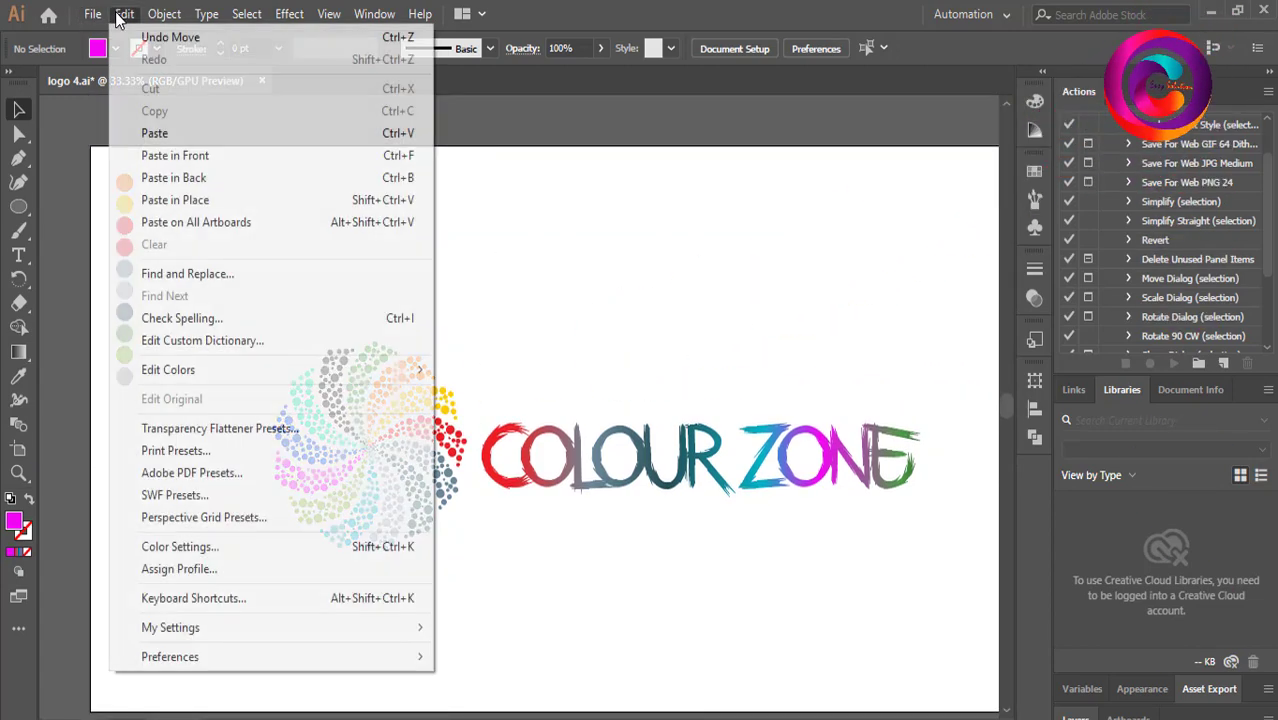
{"action": "mouse_move", "coordinate": [92, 14]}
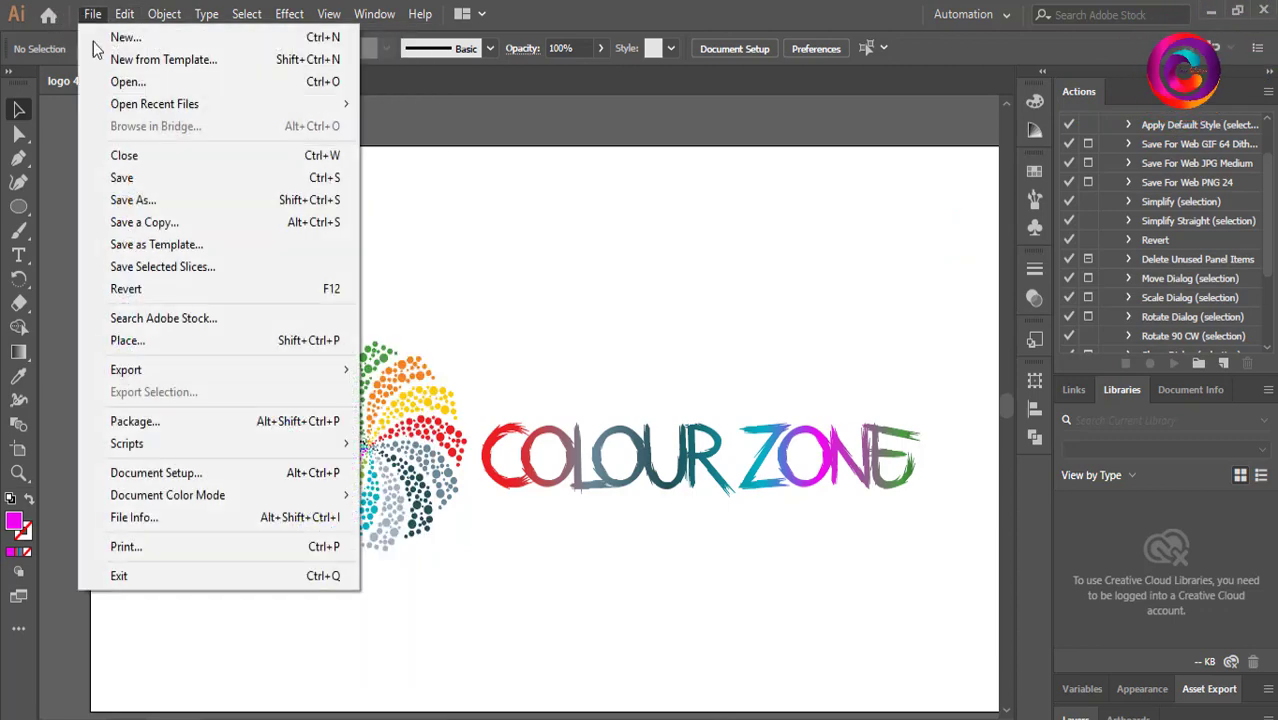
{"action": "mouse_move", "coordinate": [160, 378]}
{"action": "left_click", "coordinate": [413, 393]}
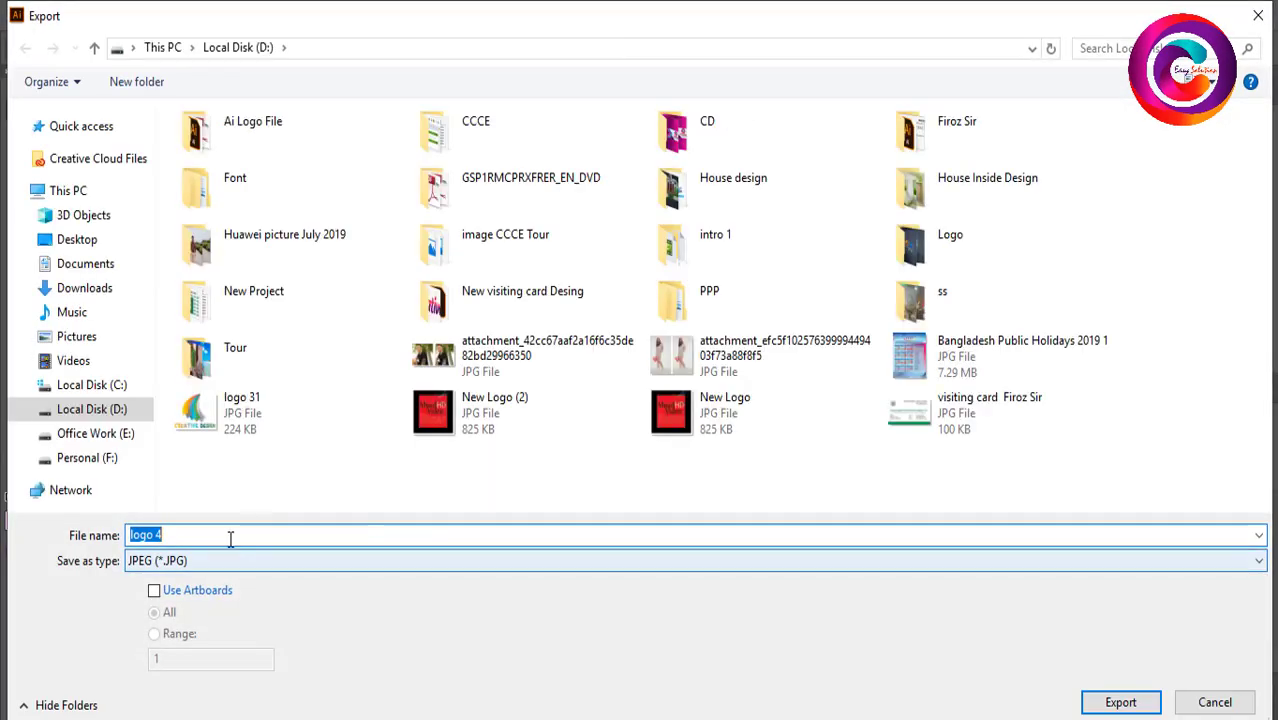
{"action": "left_click", "coordinate": [222, 535]}
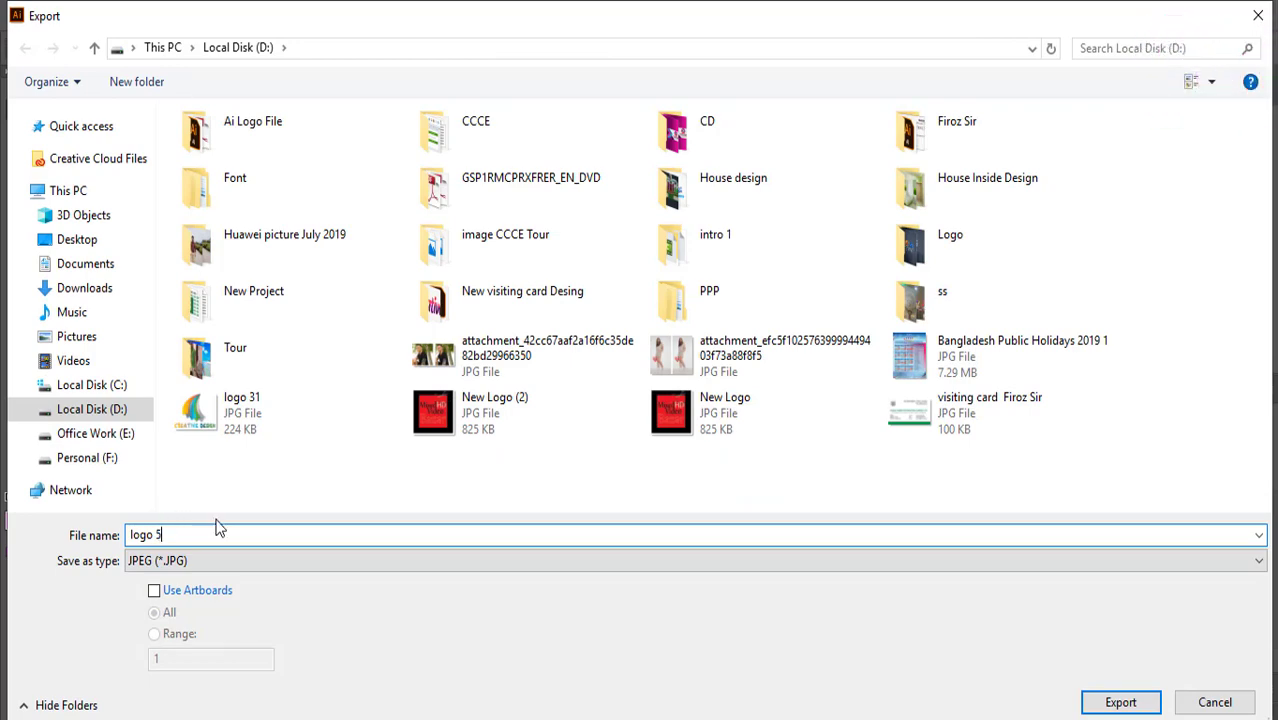
{"action": "left_click", "coordinate": [1120, 703]}
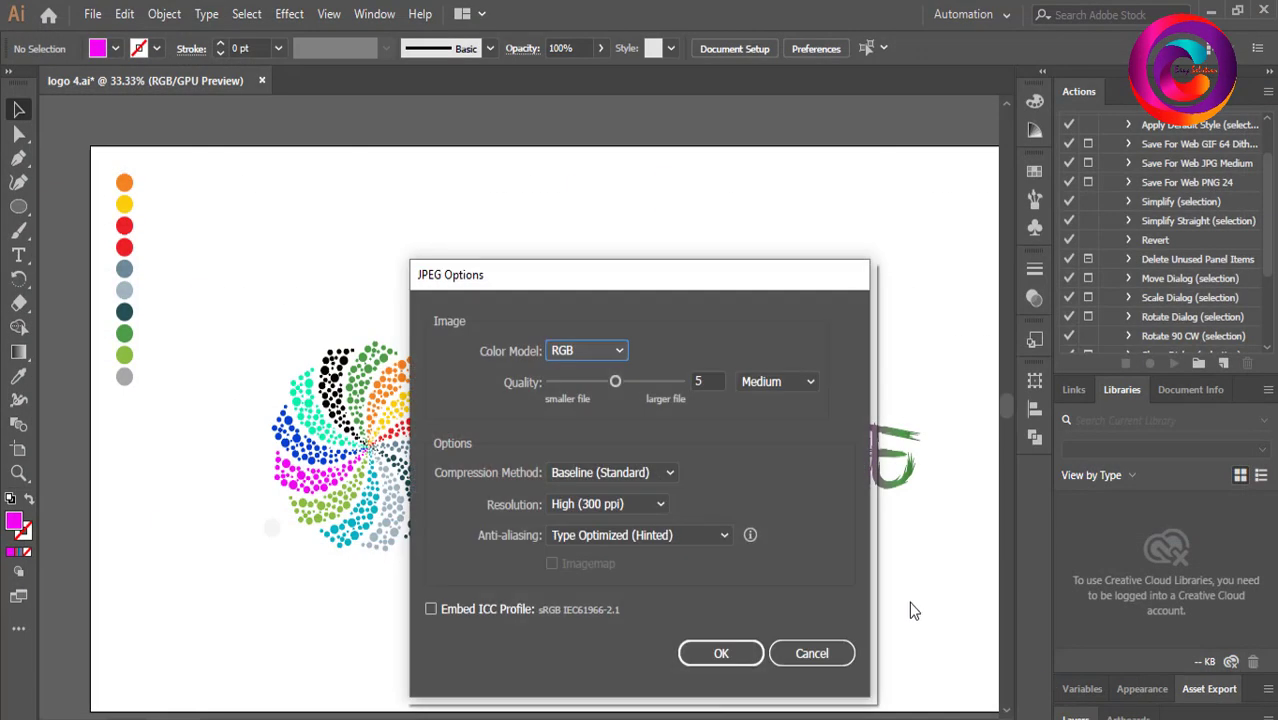
{"action": "left_click", "coordinate": [721, 653]}
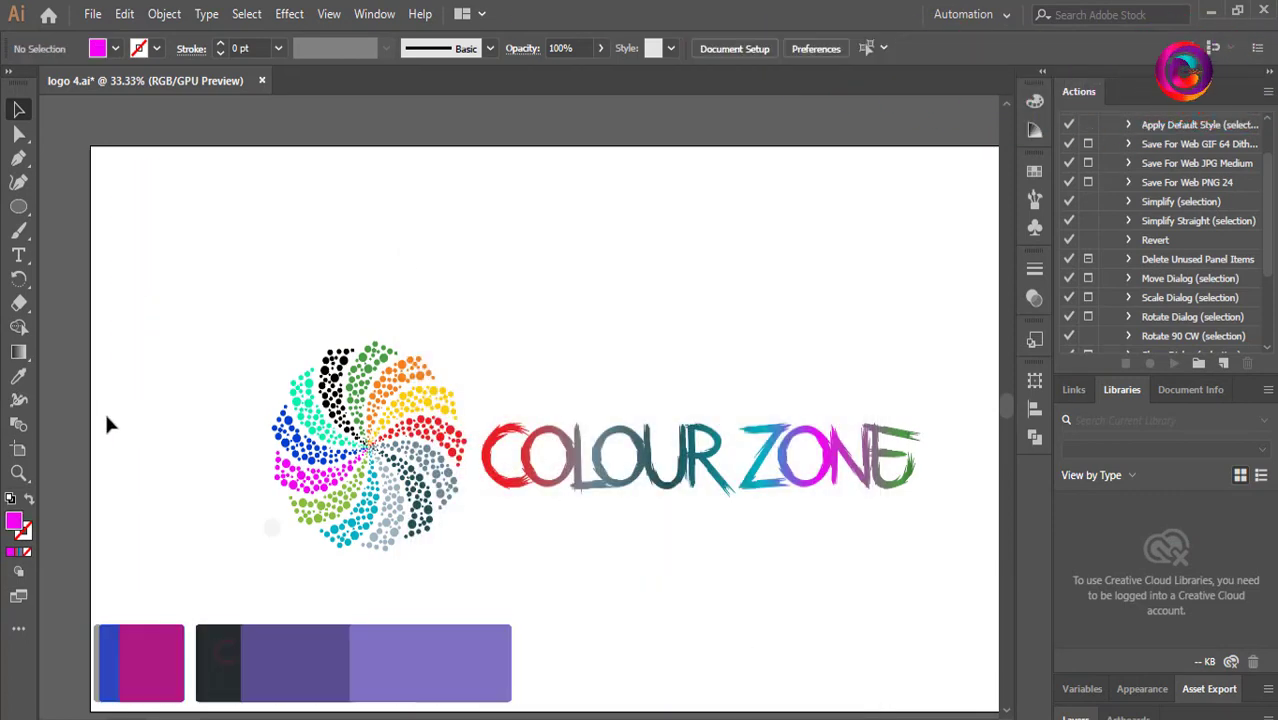
Export the artwork again as JPEG, reusing the logo 5 file name and default options.
{"action": "left_click", "coordinate": [92, 14]}
{"action": "mouse_move", "coordinate": [164, 372]}
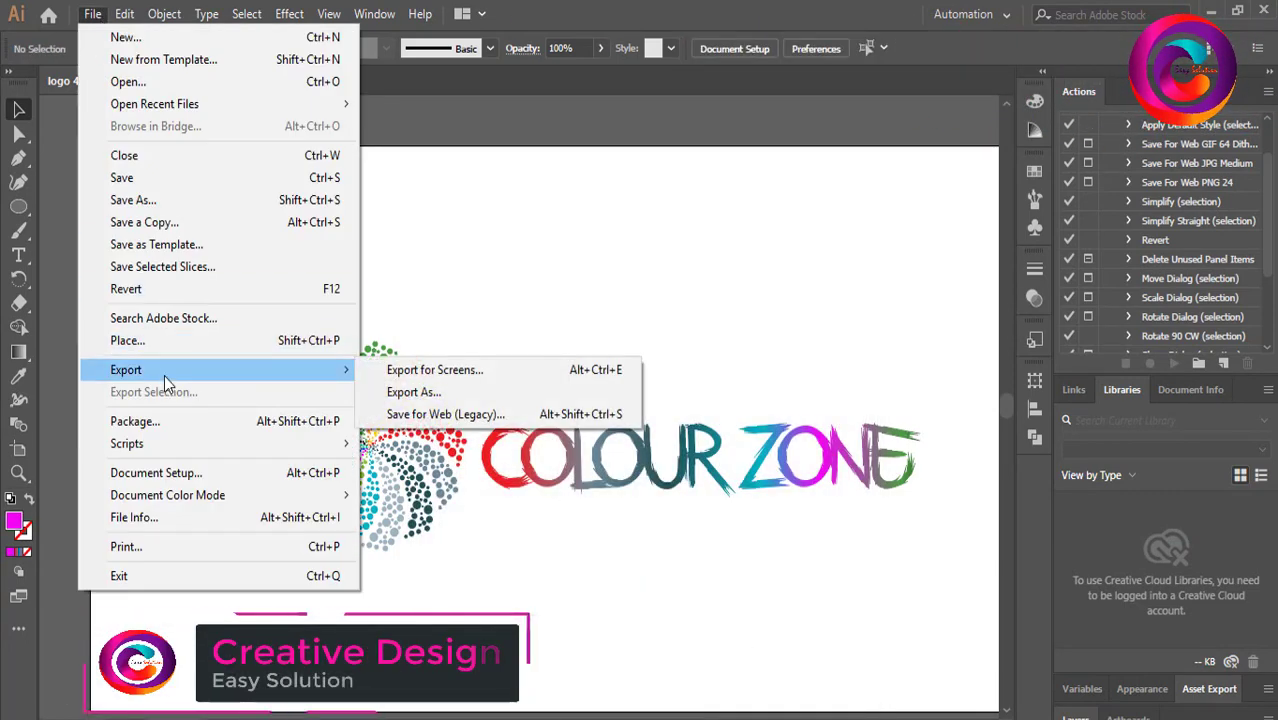
{"action": "left_click", "coordinate": [405, 391]}
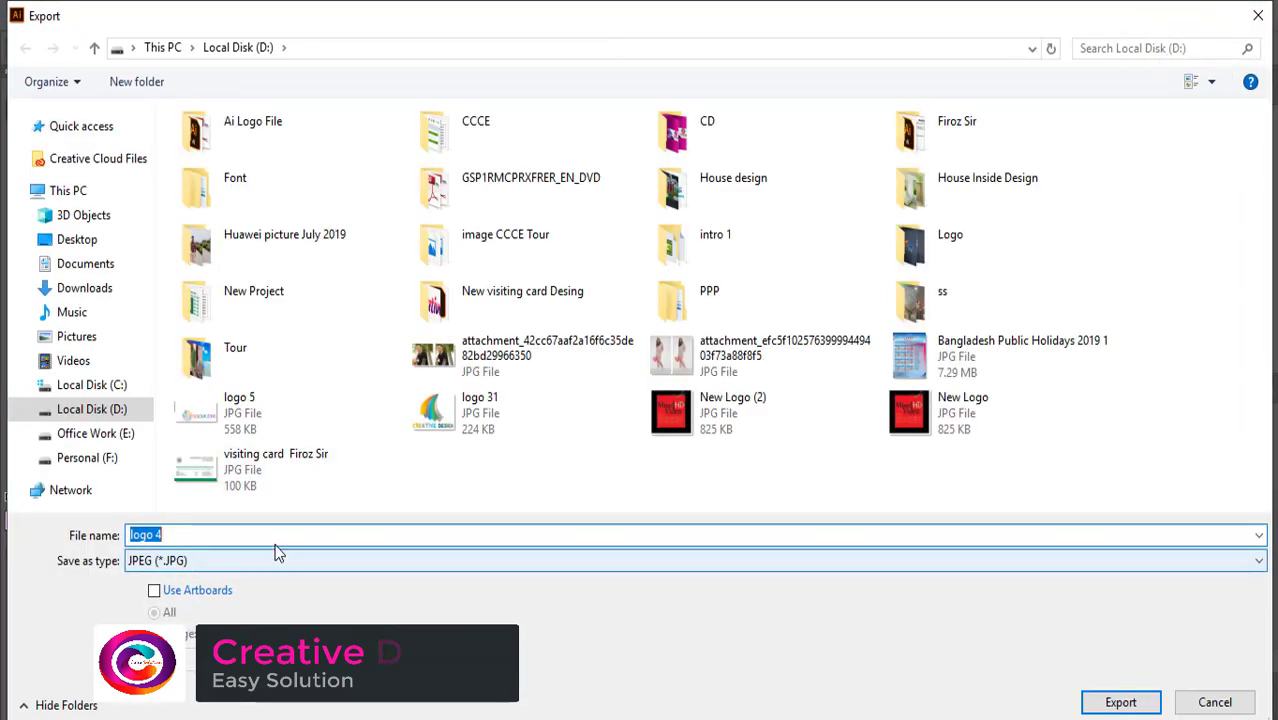
{"action": "left_click", "coordinate": [240, 413]}
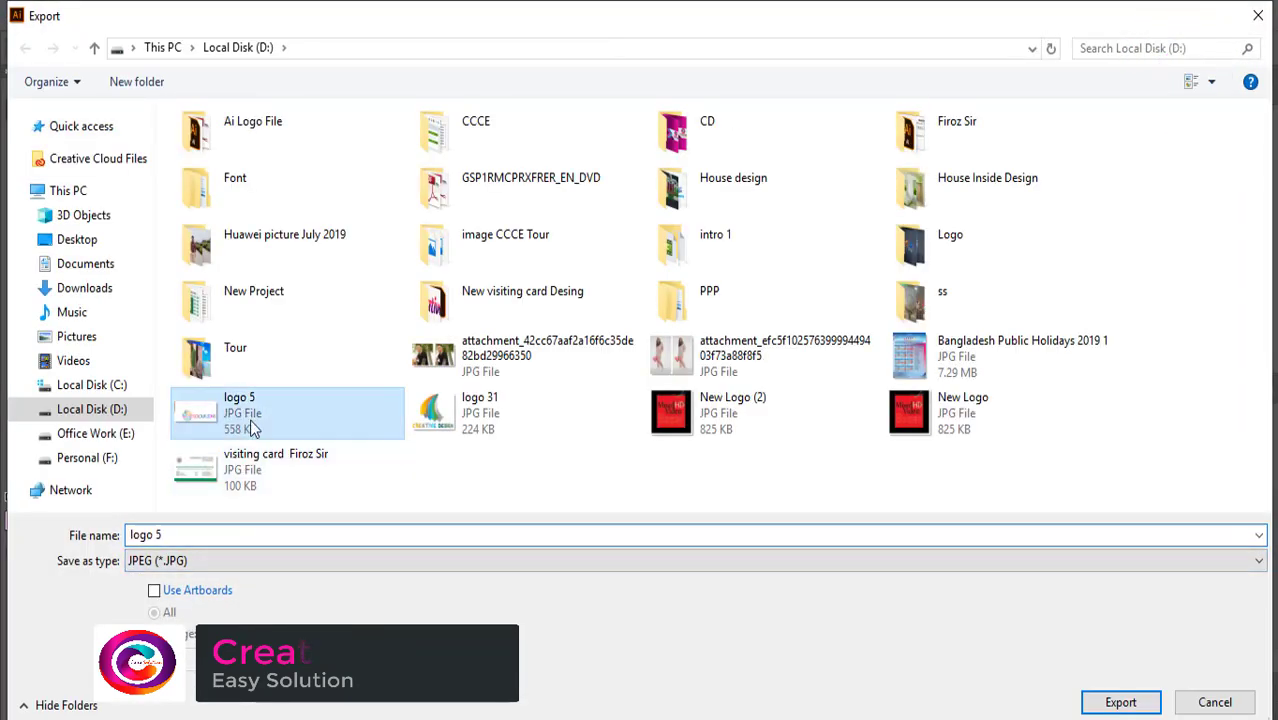
{"action": "left_click", "coordinate": [1120, 702]}
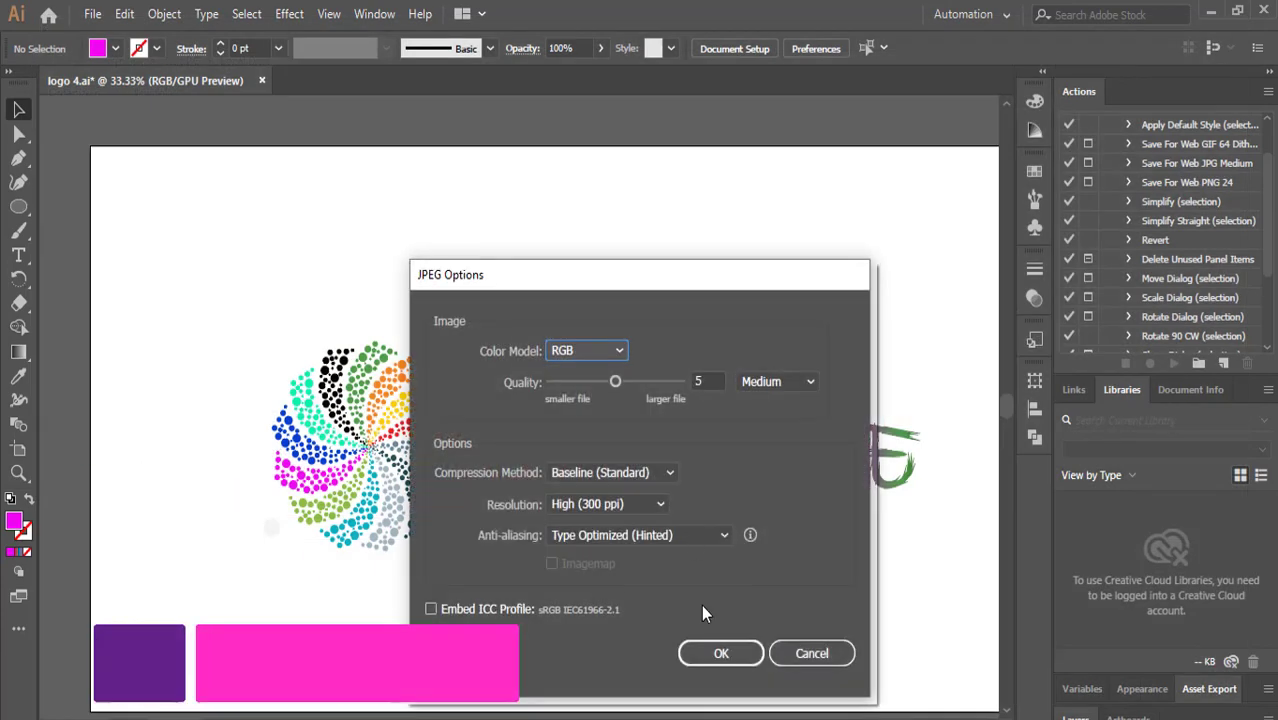
{"action": "left_click", "coordinate": [720, 648]}
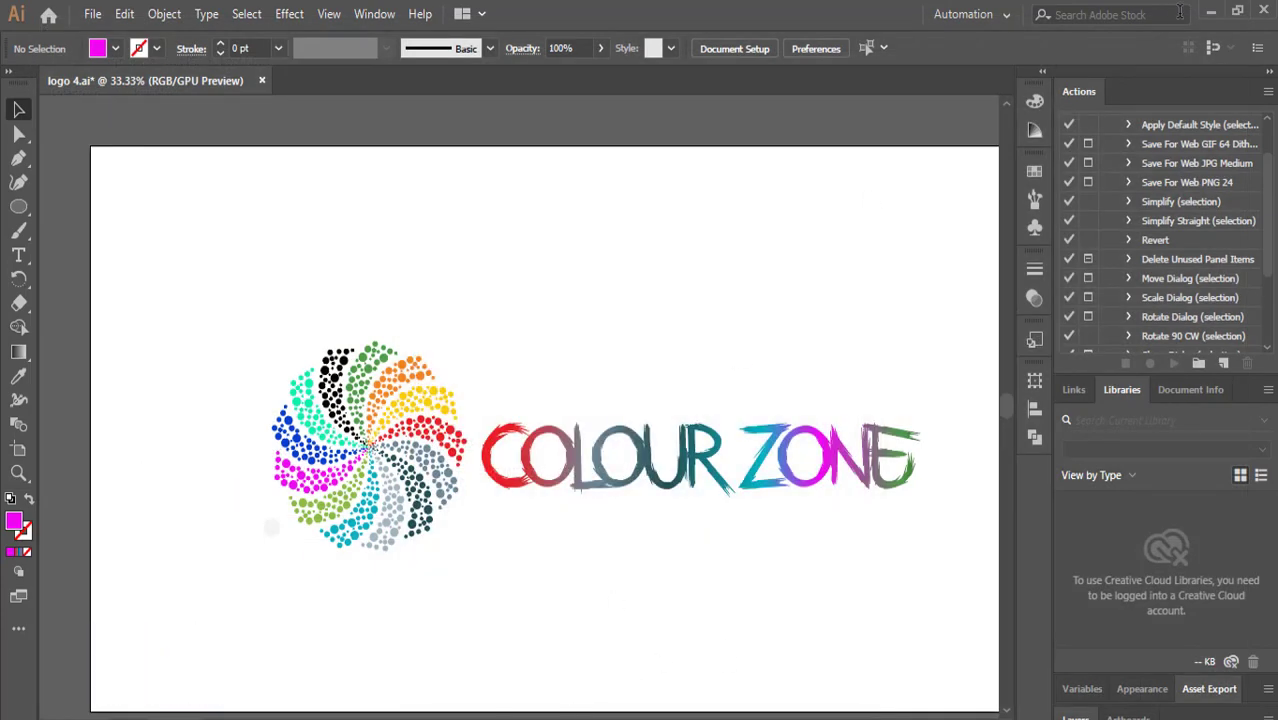
Export the artwork as a JPEG named logo 4 to the Desktop, accepting the default JPEG options.
{"action": "left_click", "coordinate": [92, 14]}
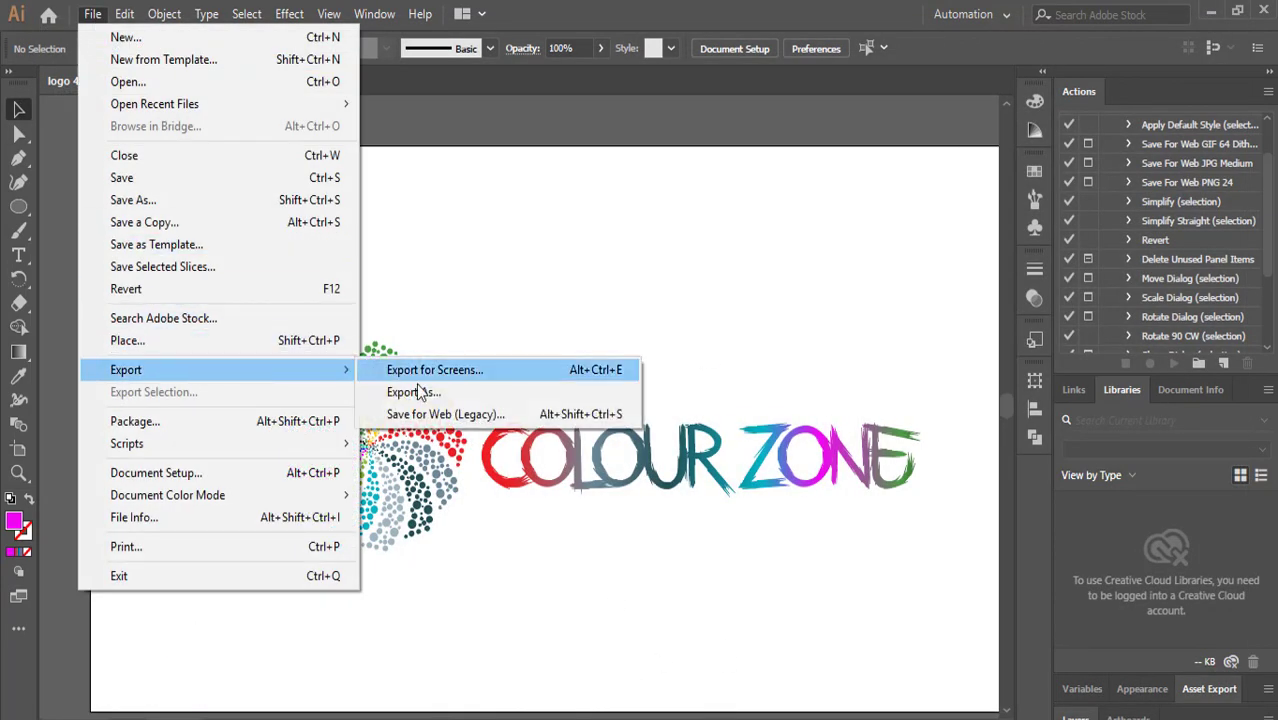
{"action": "left_click", "coordinate": [380, 391]}
{"action": "left_click", "coordinate": [78, 240]}
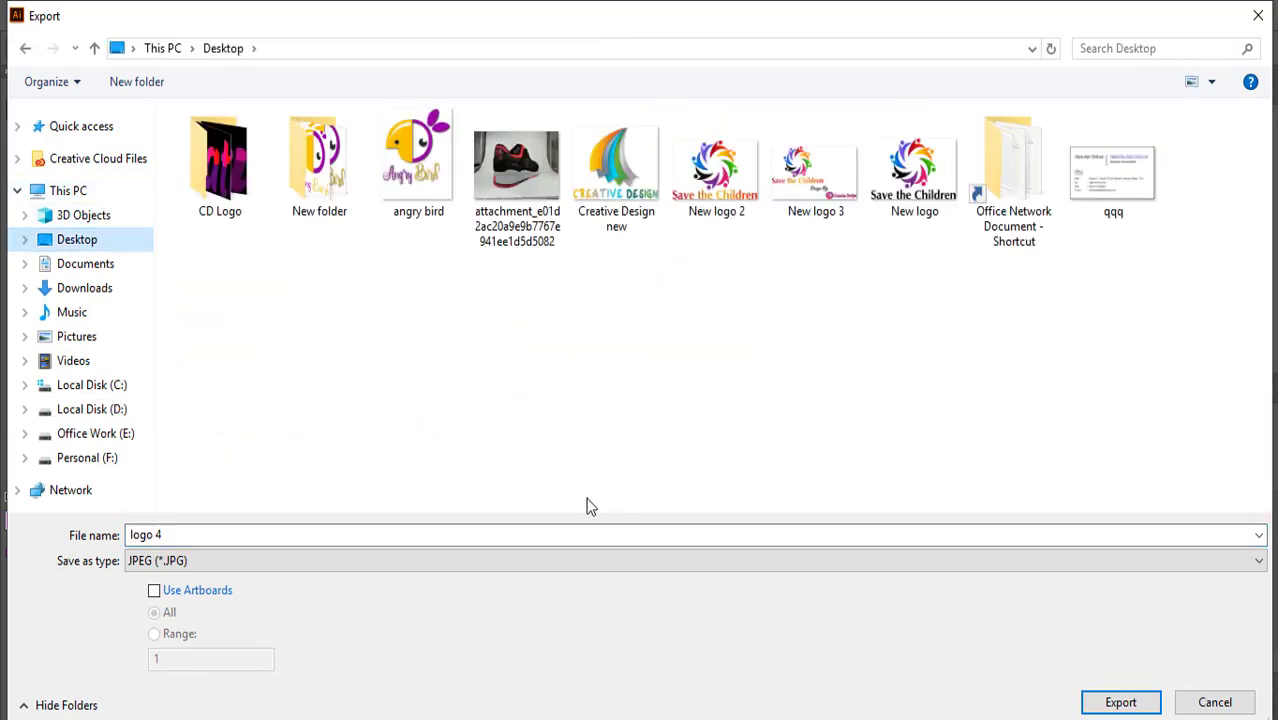
{"action": "left_click", "coordinate": [391, 533]}
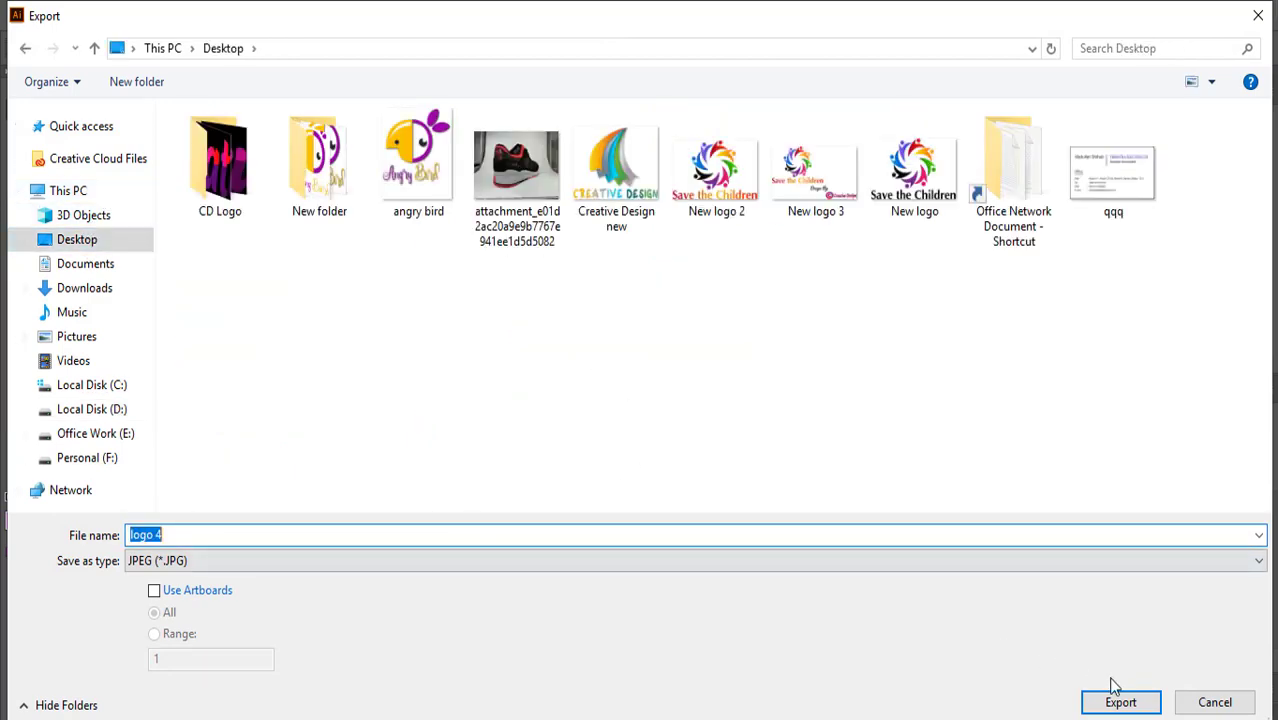
{"action": "key", "text": "Return"}
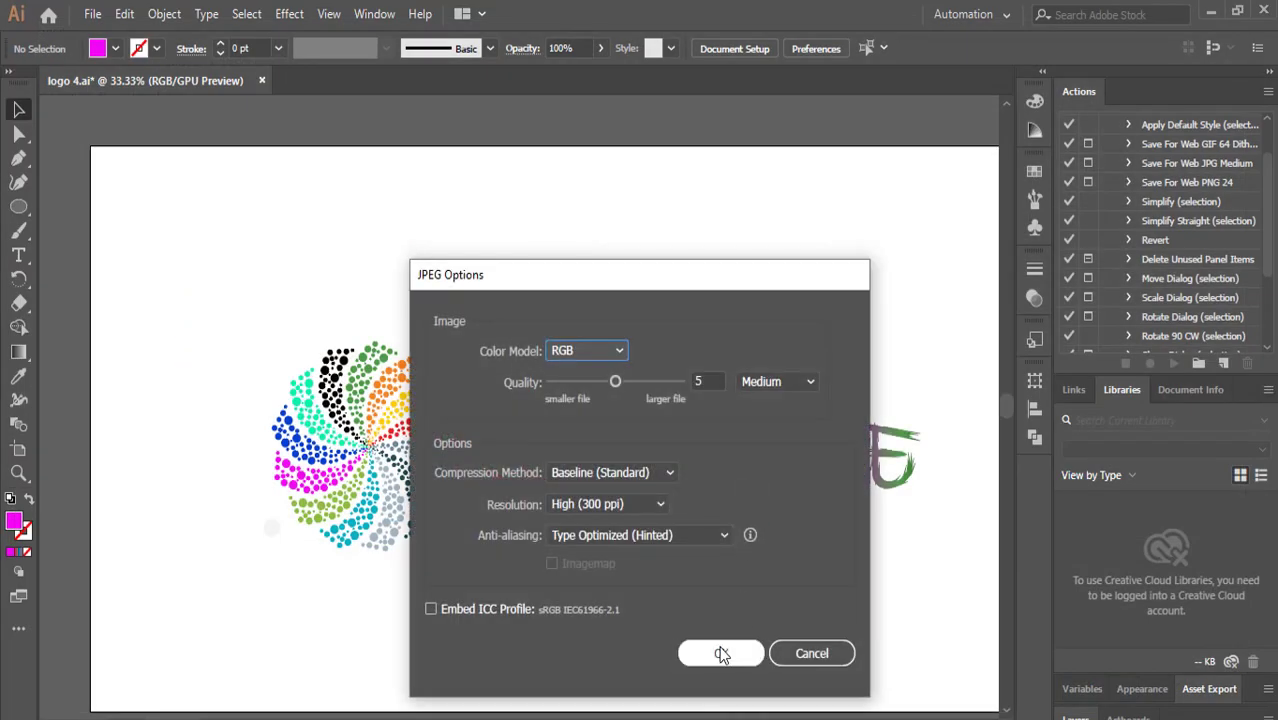
{"action": "left_click", "coordinate": [719, 650]}
Minimize the design program and open the exported logo 4 image from the desktop to view it.
{"action": "left_click", "coordinate": [1210, 13]}
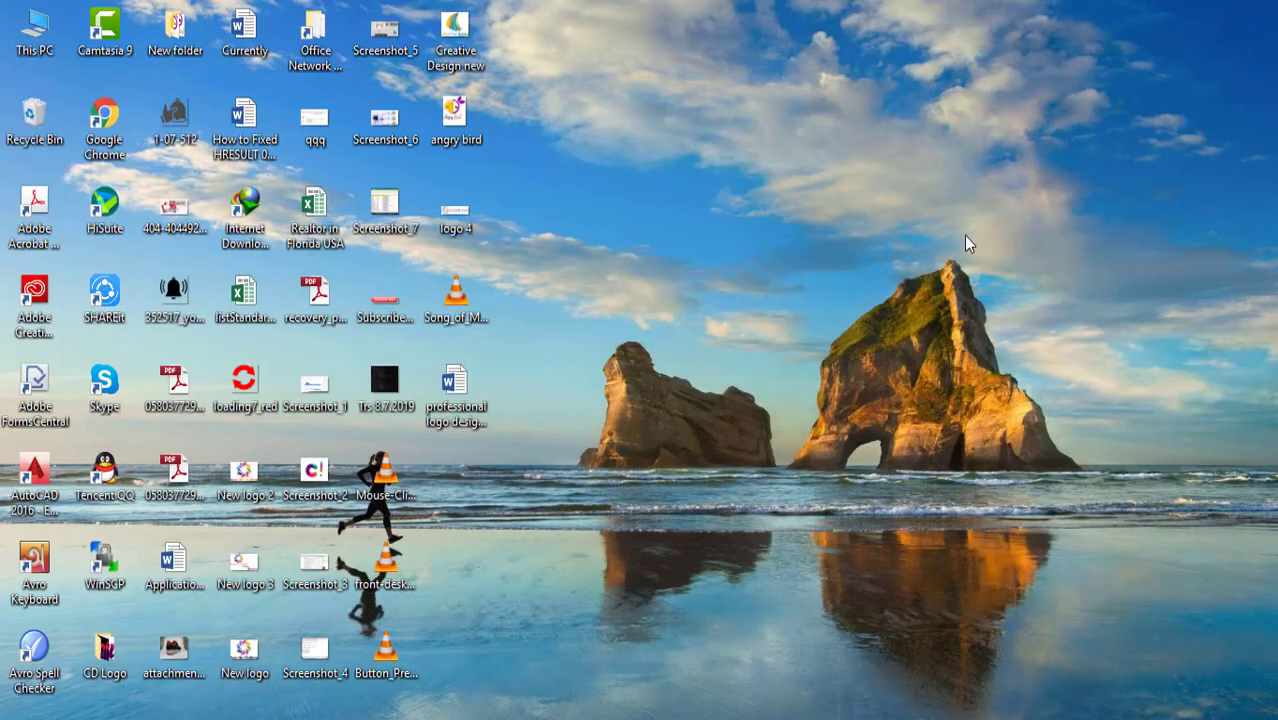
{"action": "double_click", "coordinate": [465, 214]}
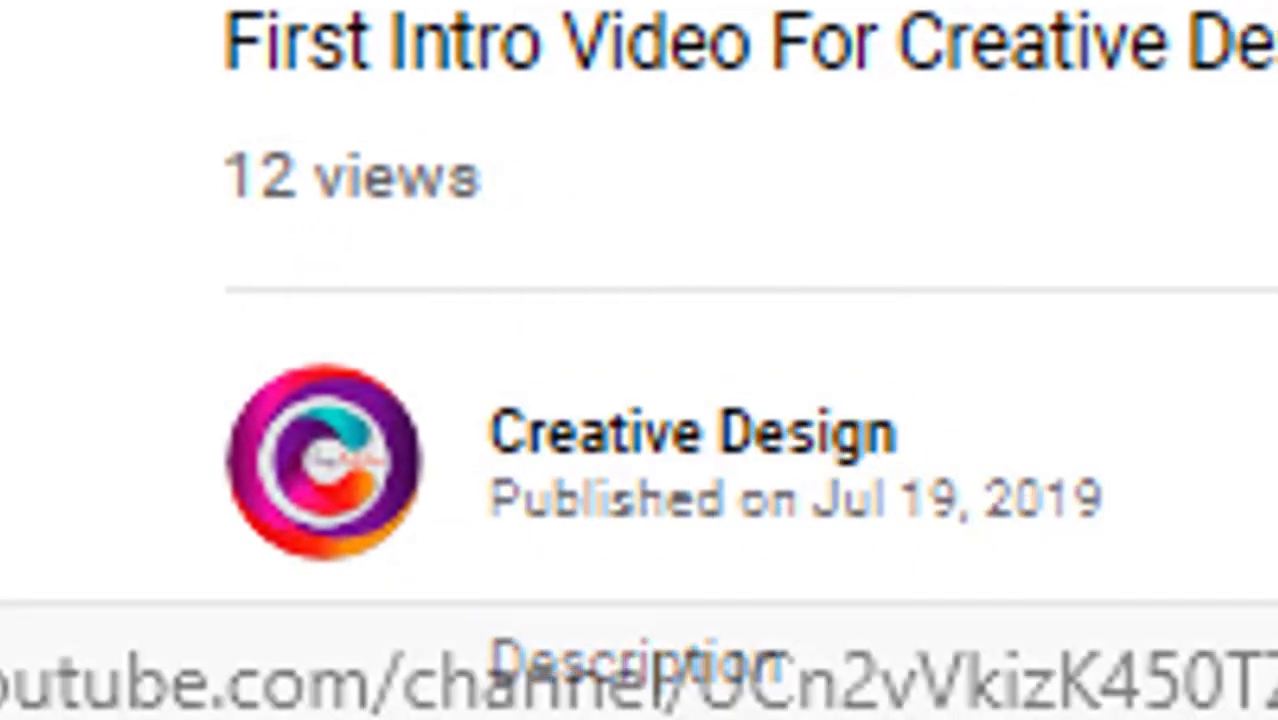
{"action": "left_click", "coordinate": [676, 442]}
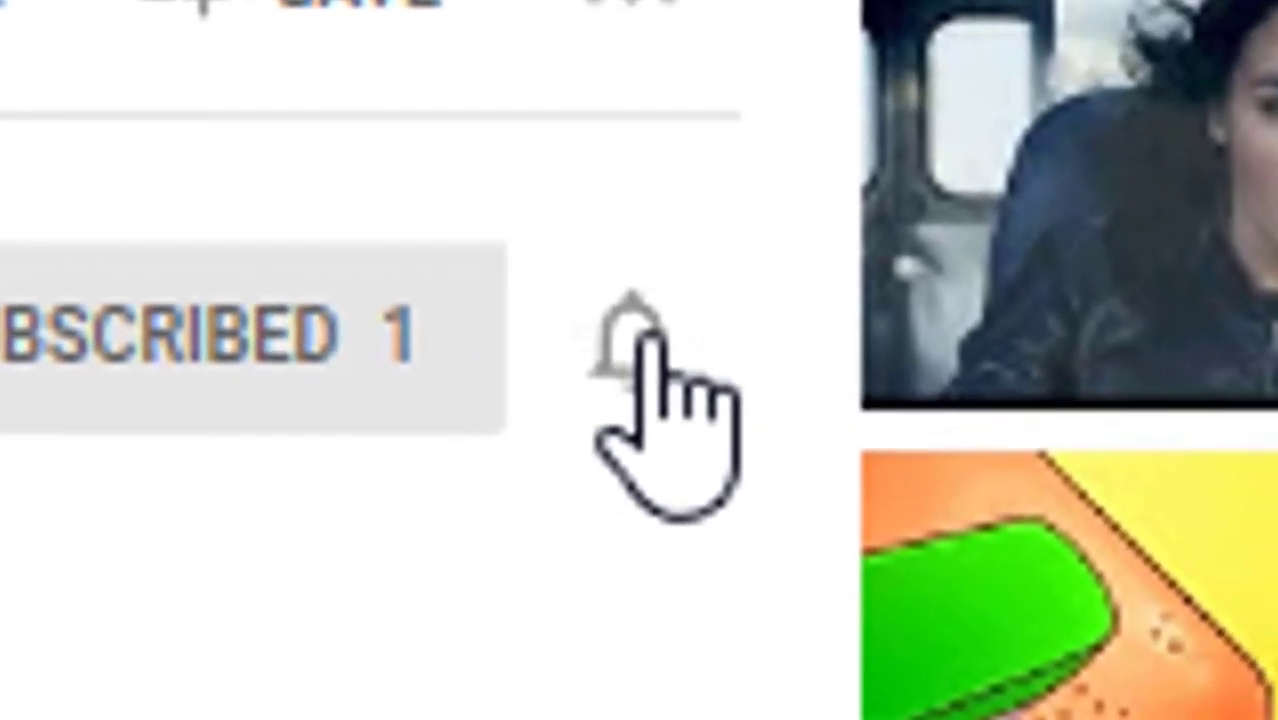
{"action": "left_click", "coordinate": [638, 336]}
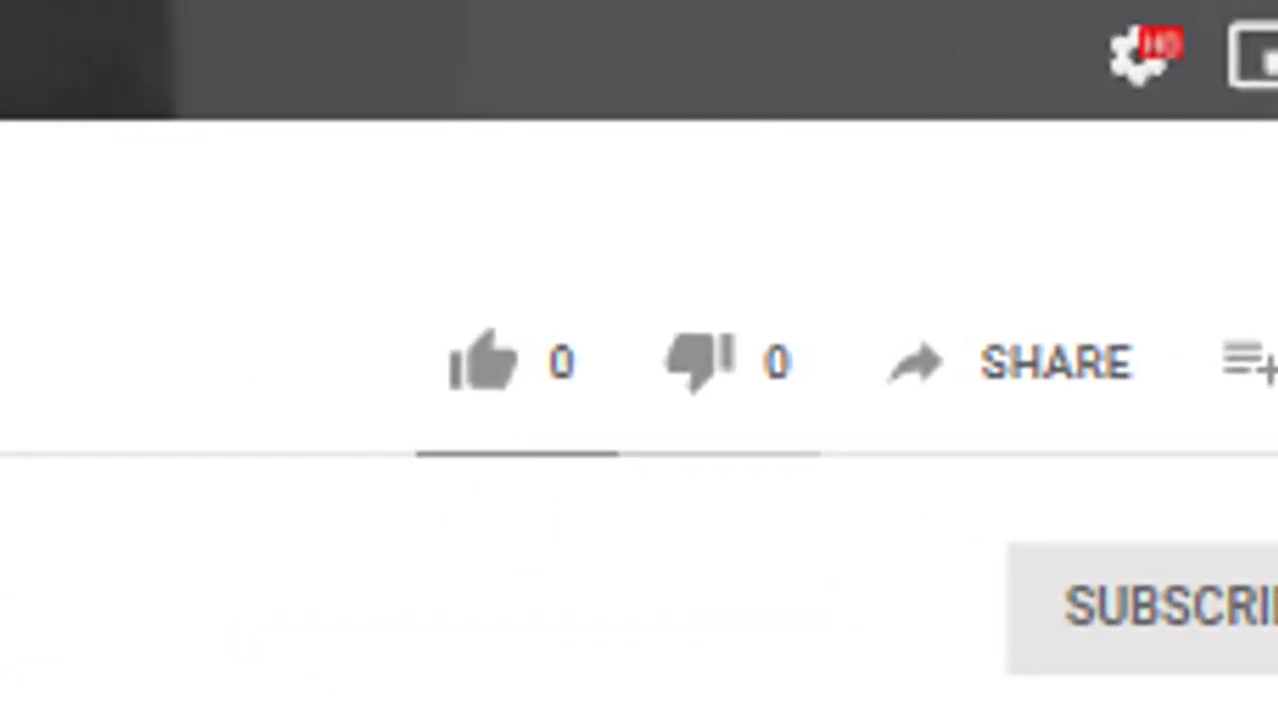
{"action": "left_click", "coordinate": [500, 392]}
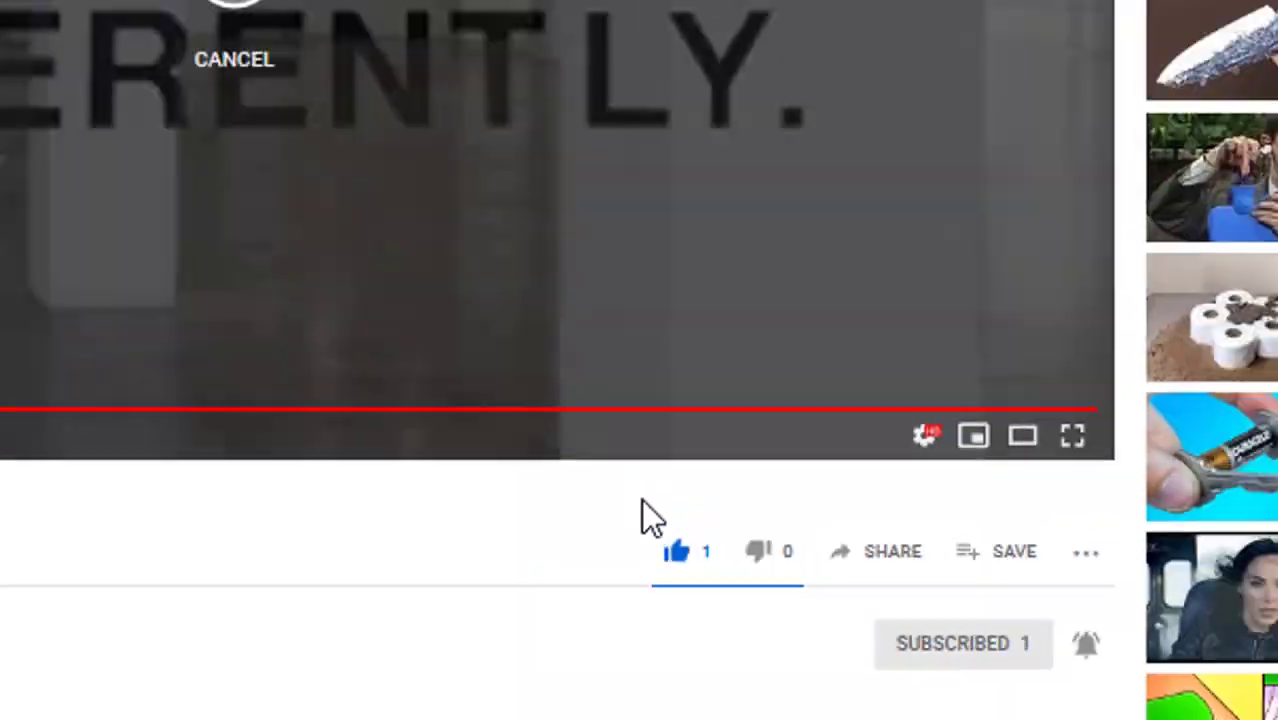